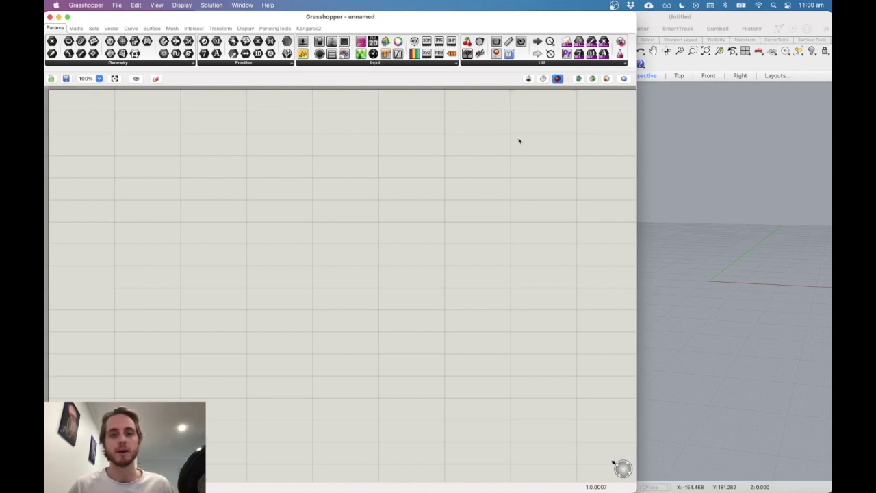
Step: Resize the Grasshopper window so that it sits beside the visible Rhino perspective viewport
{"action": "left_click", "coordinate": [707, 16]}
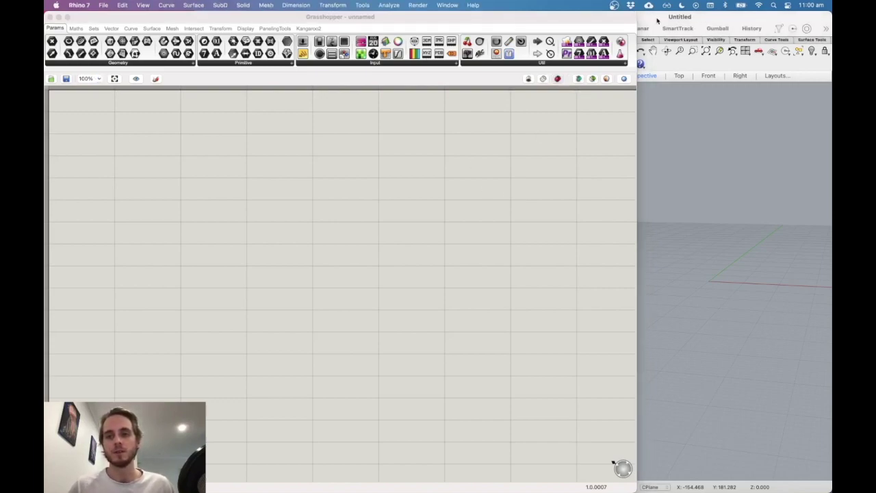
{"action": "left_click", "coordinate": [633, 19]}
{"action": "left_click_drag", "start_coordinate": [636, 19], "coordinate": [504, 15]}
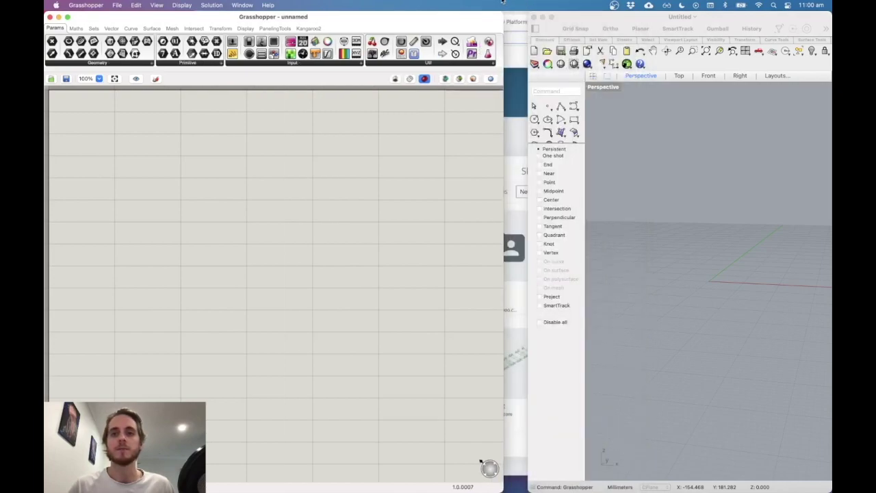
{"action": "left_click", "coordinate": [594, 17]}
{"action": "mouse_move", "coordinate": [448, 488]}
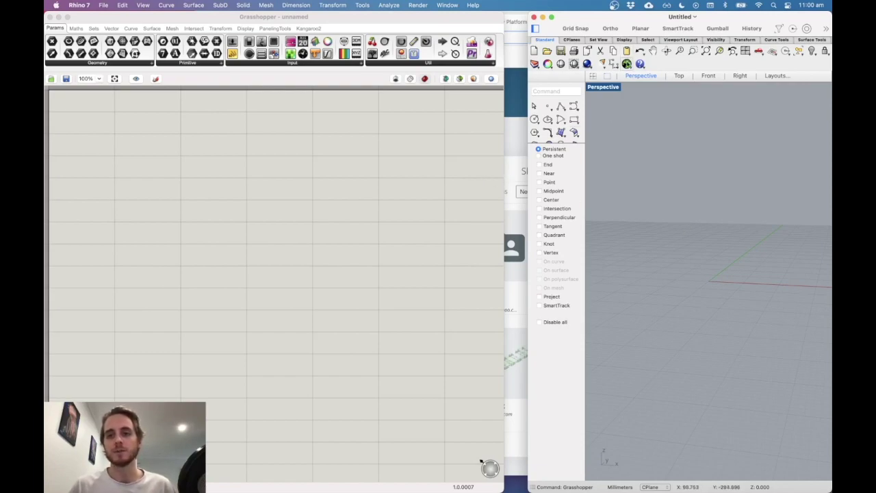
{"action": "left_click", "coordinate": [479, 135]}
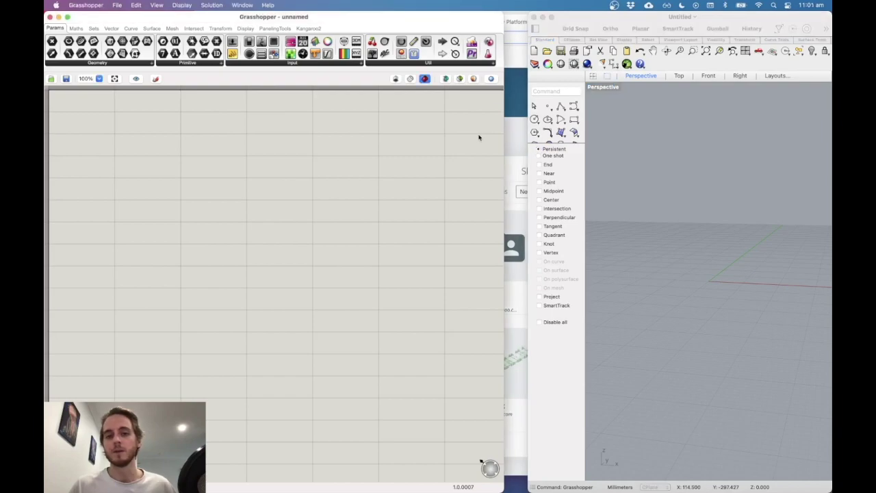
{"action": "left_click_drag", "start_coordinate": [502, 138], "coordinate": [565, 137]}
Step: Try out a Construct Point component on the empty canvas and delete it again
{"action": "double_click", "coordinate": [306, 190]}
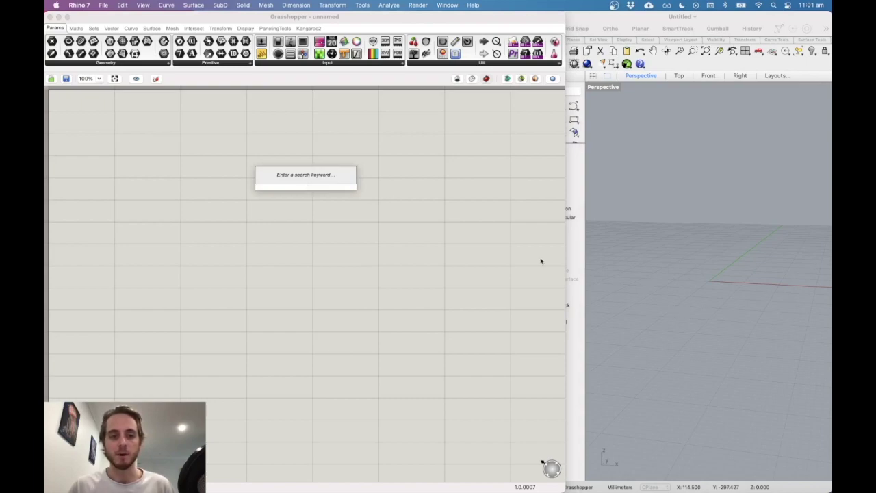
{"action": "type", "text": "construct point"}
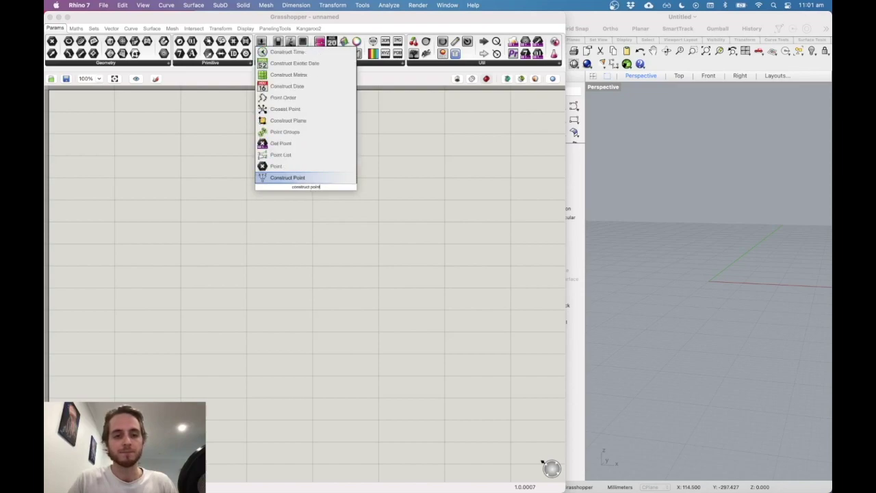
{"action": "key", "text": "Return"}
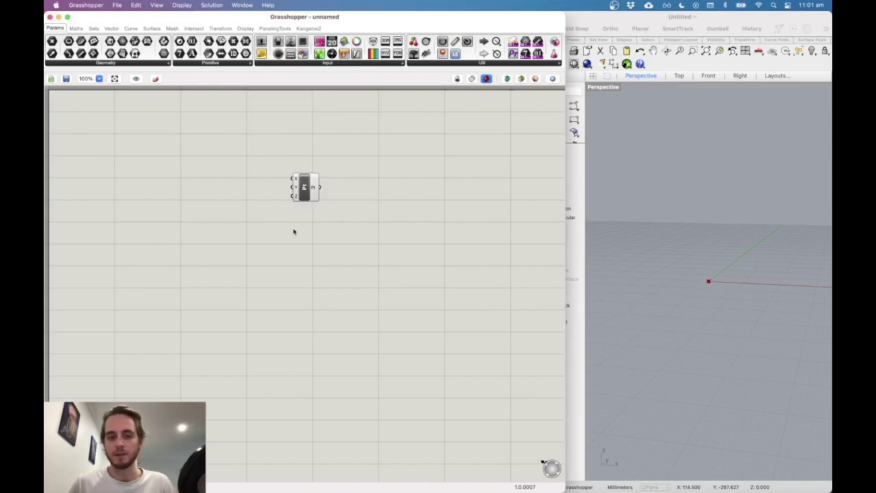
{"action": "left_click", "coordinate": [306, 192]}
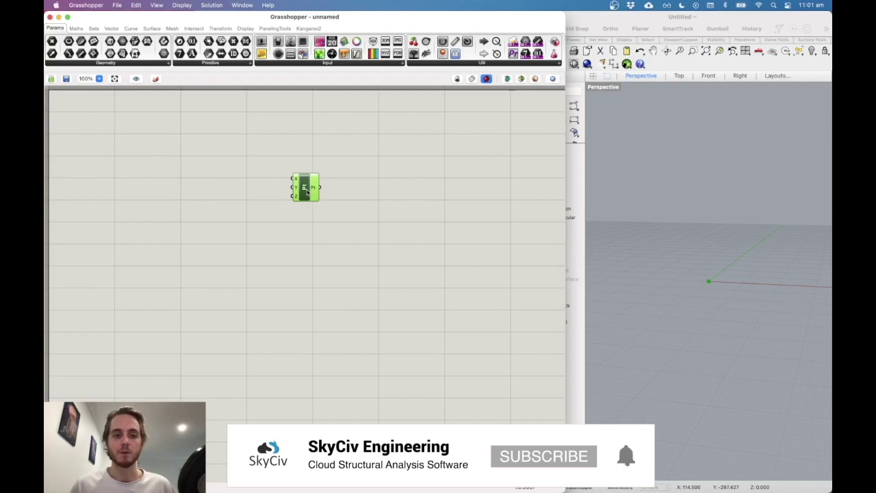
{"action": "key", "text": "Delete"}
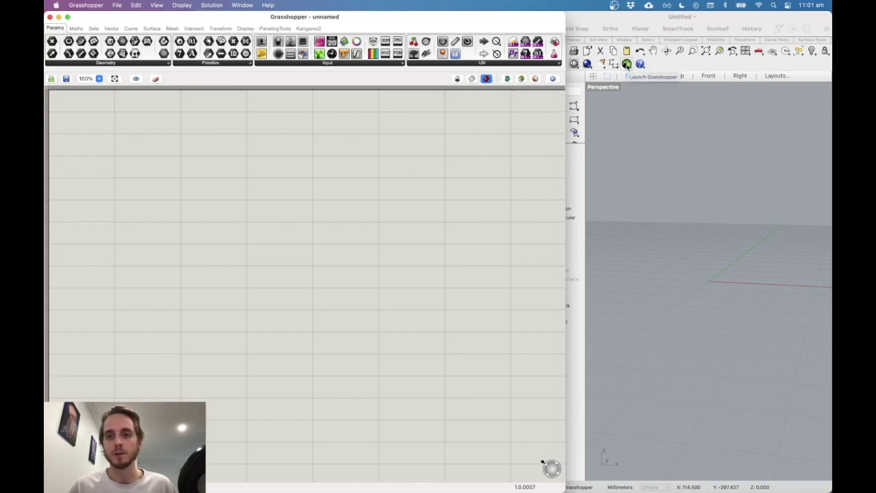
Step: Relaunch Grasshopper from Rhino and widen its window up to the perspective viewport
{"action": "left_click", "coordinate": [626, 64]}
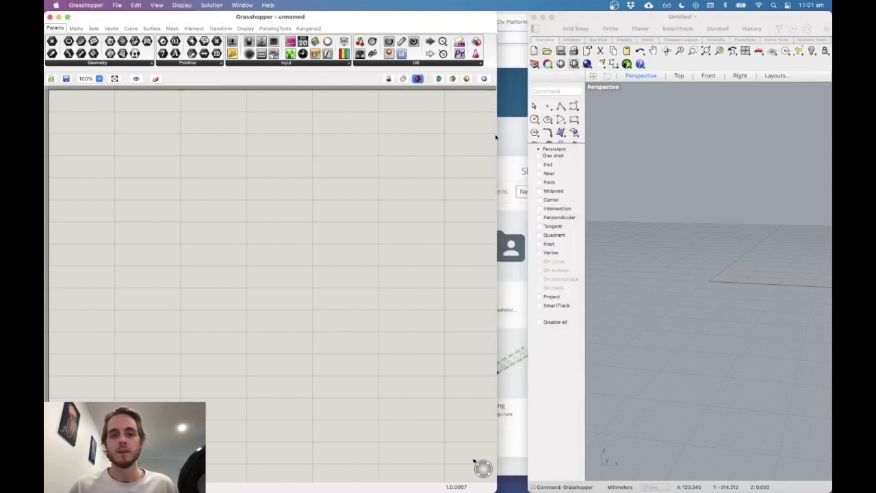
{"action": "left_click_drag", "start_coordinate": [497, 135], "coordinate": [575, 134]}
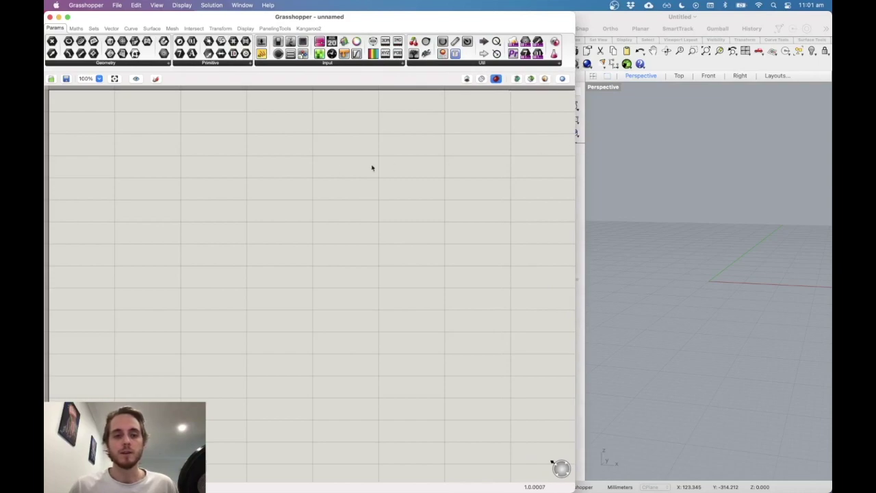
Step: Try adding a default Number Slider found by searching for "slider", and delete it again
{"action": "double_click", "coordinate": [229, 171]}
{"action": "type", "text": "slider"}
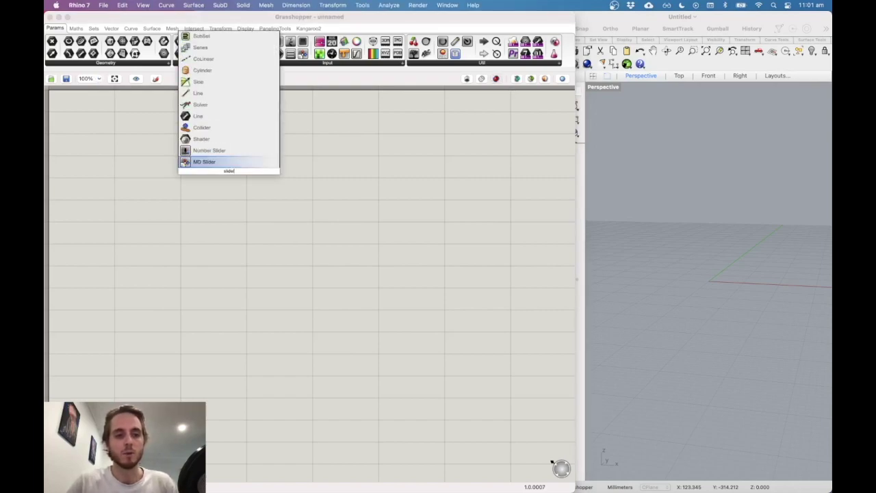
{"action": "left_click", "coordinate": [216, 151]}
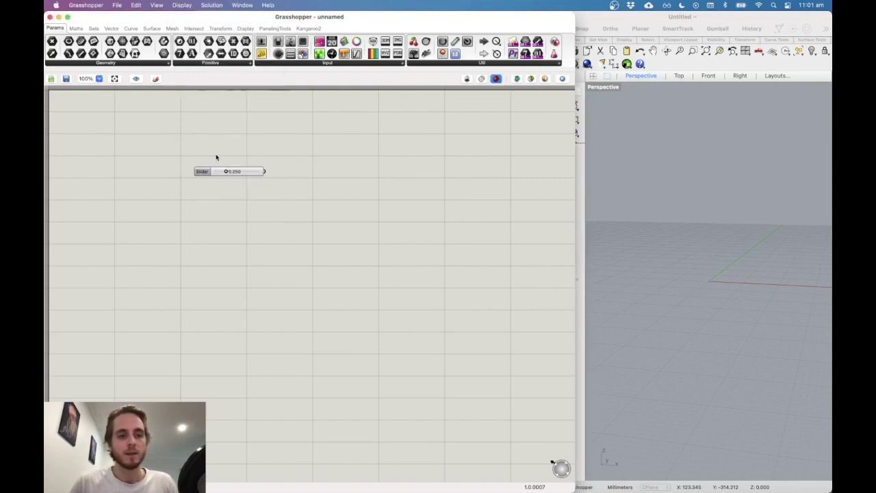
{"action": "left_click", "coordinate": [204, 170]}
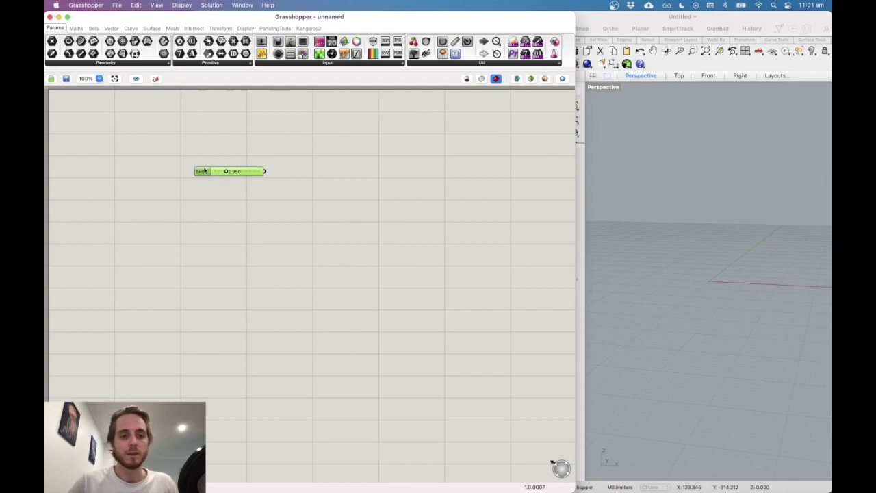
{"action": "key", "text": "Delete"}
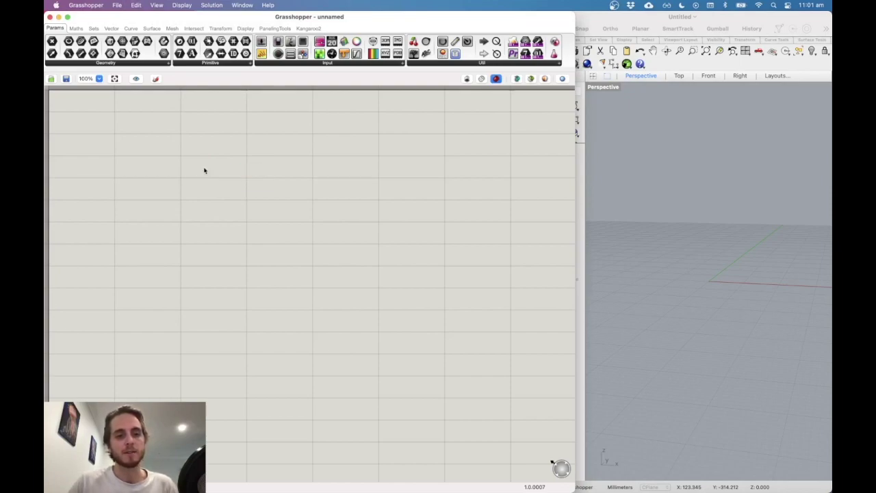
Step: Add an integer number slider ranging from 5 to 20 to the canvas
{"action": "double_click", "coordinate": [204, 171]}
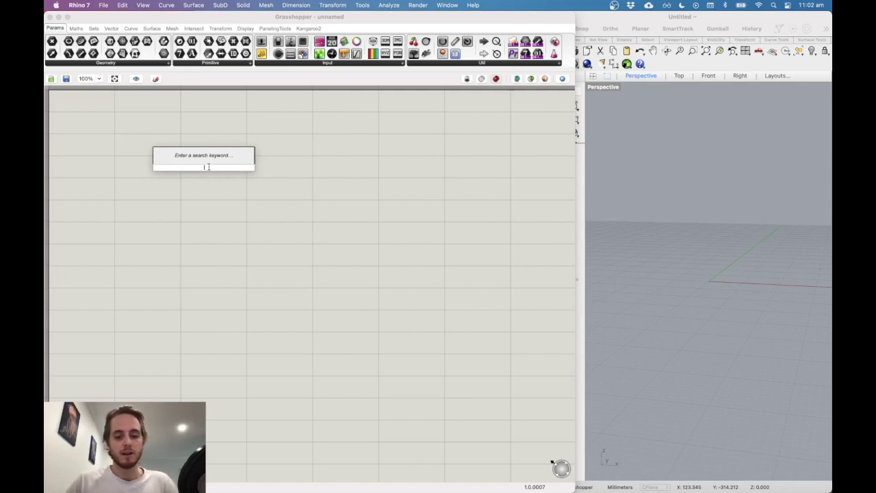
{"action": "type", "text": "n"}
{"action": "type", "text": "5.2"}
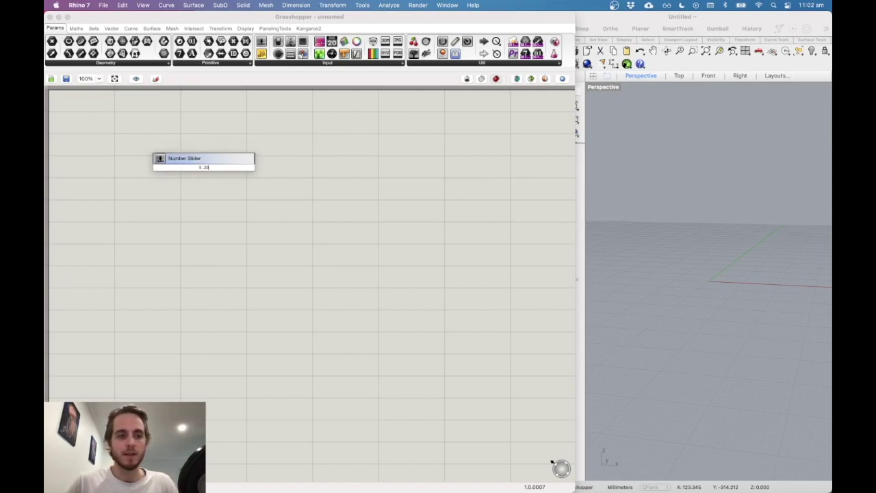
{"action": "key", "text": "Return"}
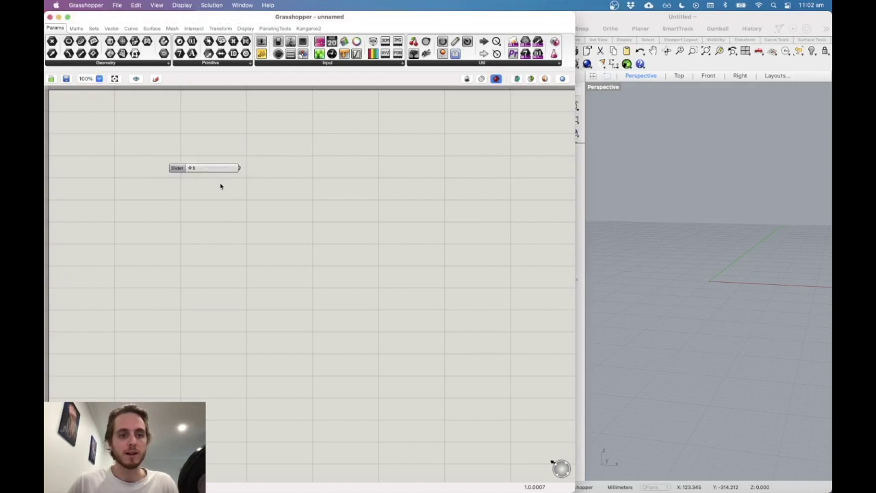
Step: Add a one-decimal number slider with the range 5.0..20 and delete the integer slider above it
{"action": "double_click", "coordinate": [184, 181]}
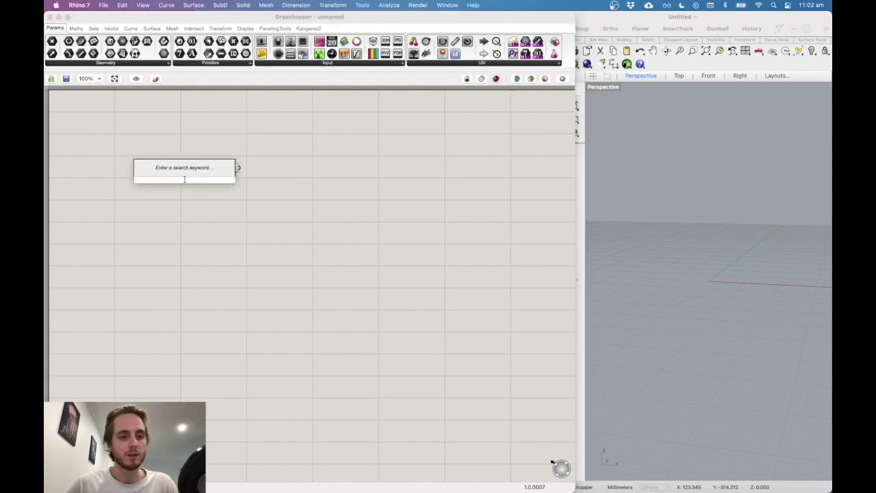
{"action": "type", "text": "sl"}
{"action": "type", "text": ".0"}
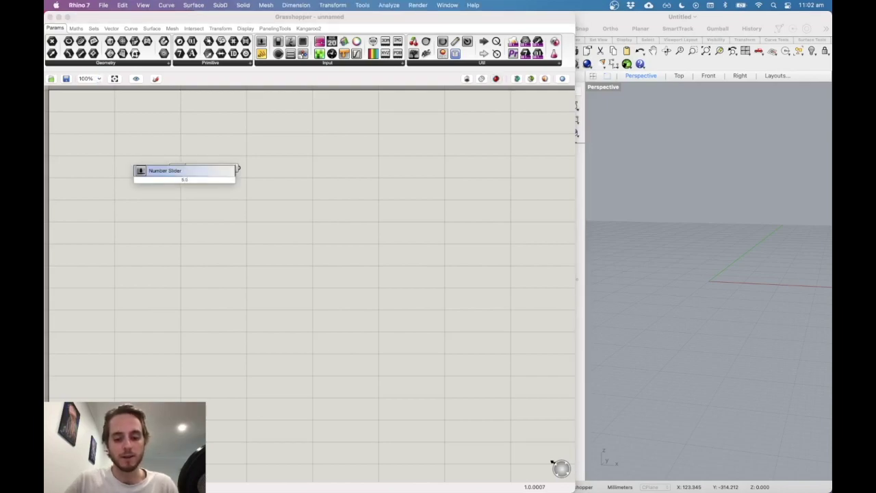
{"action": "type", "text": "..20"}
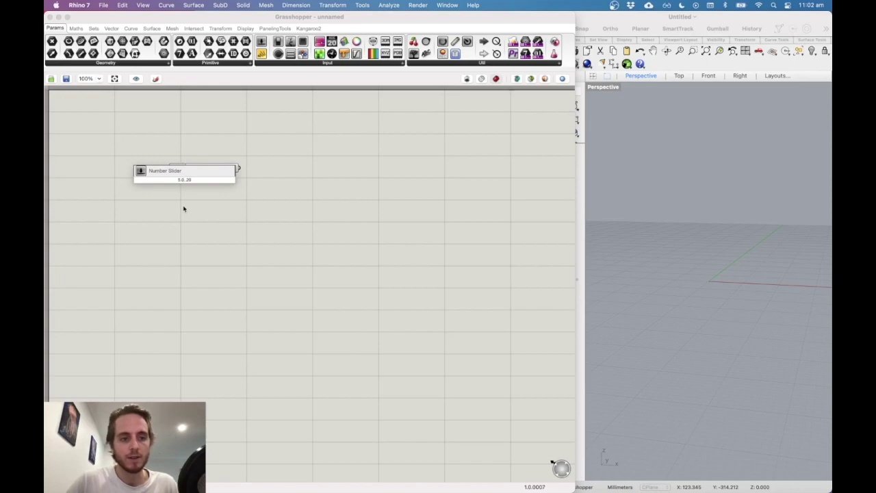
{"action": "key", "text": "Return"}
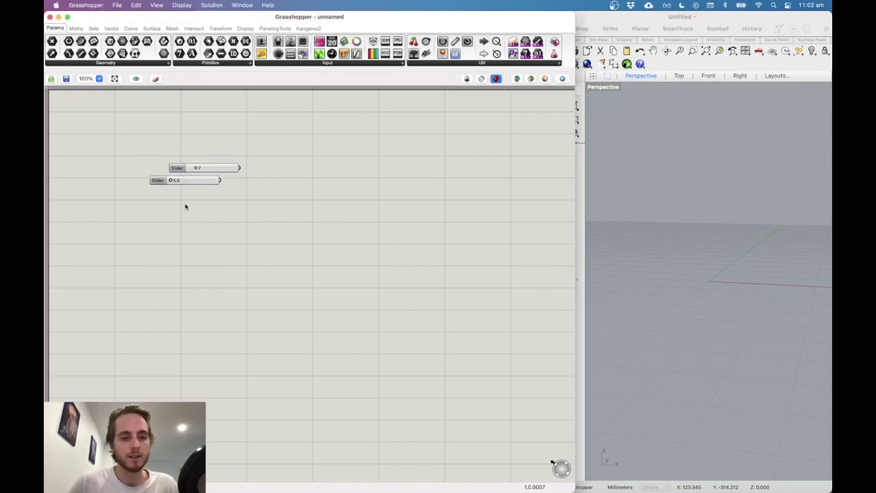
{"action": "left_click", "coordinate": [179, 169]}
{"action": "key", "text": "Delete"}
Step: Rename the remaining one-decimal slider as Width
{"action": "left_click", "coordinate": [159, 182]}
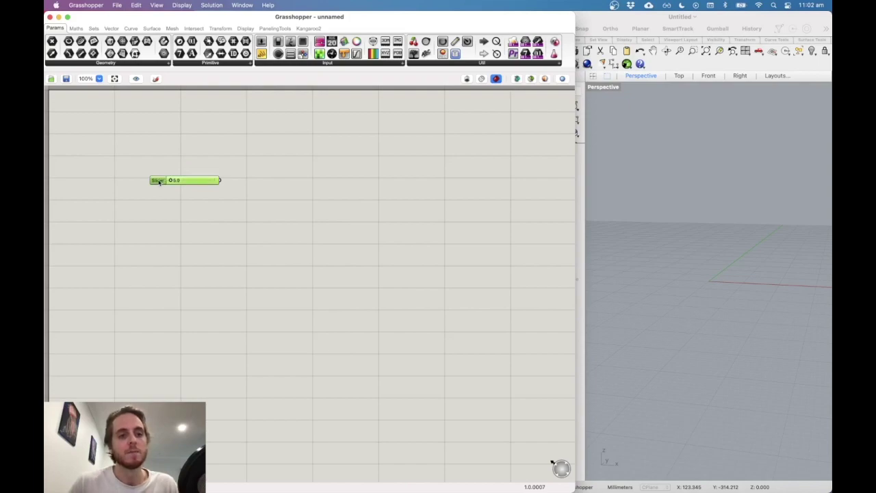
{"action": "double_click", "coordinate": [159, 181]}
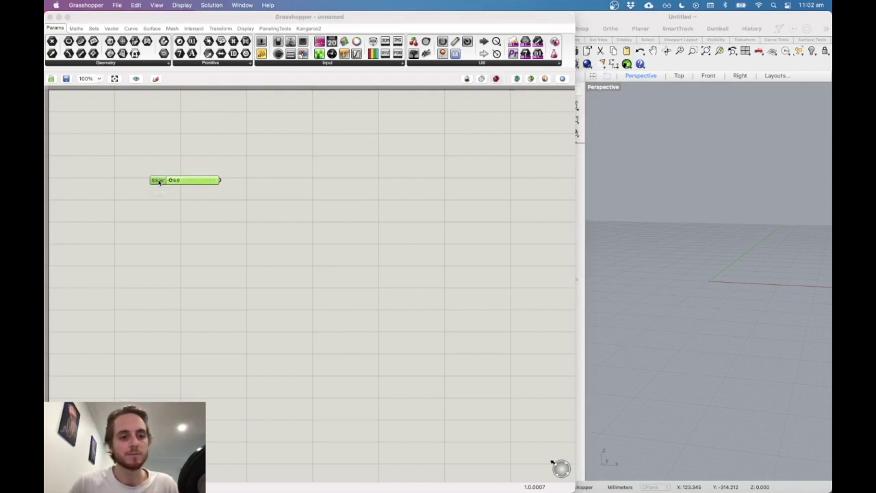
{"action": "type", "text": "Width"}
{"action": "key", "text": "Return"}
{"action": "left_click", "coordinate": [162, 198]}
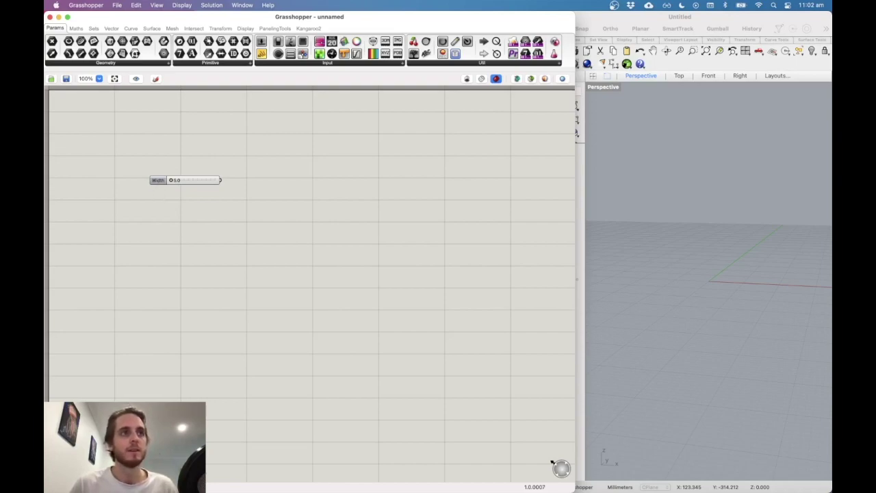
Step: Add two one-decimal sliders below Width: Eave Height starting at 5.0 and Ridge Height starting at 10.0
{"action": "double_click", "coordinate": [156, 193]}
{"action": "type", "text": "5.0"}
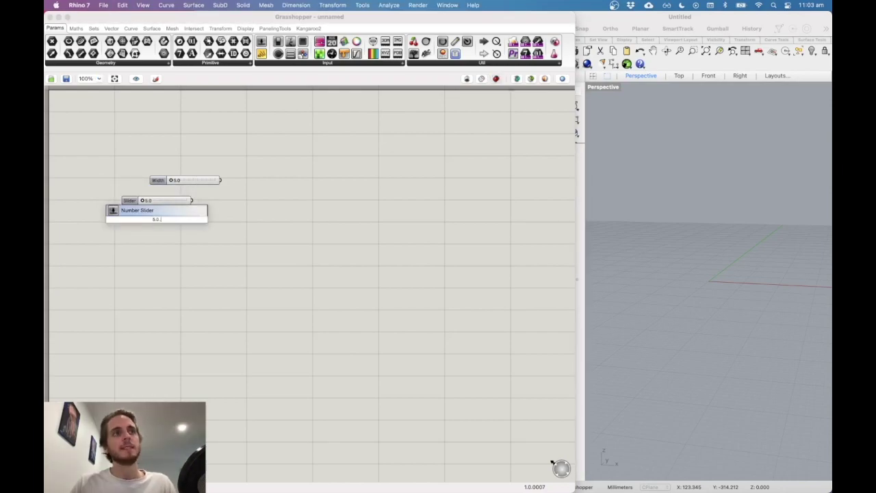
{"action": "key", "text": "Return"}
{"action": "double_click", "coordinate": [130, 200]}
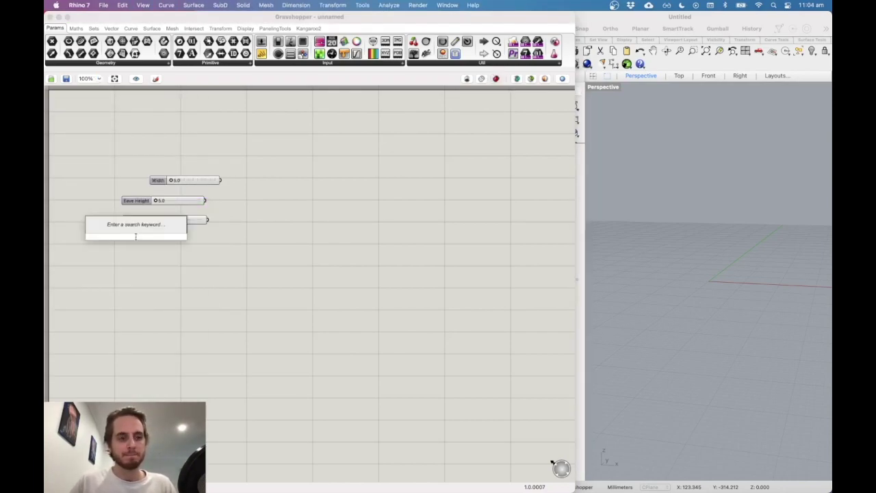
Step: Add a one-decimal slider starting at 3.0 below Ridge Height and name it Spacing
{"action": "type", "text": "3.0"}
{"action": "key", "text": "Return"}
{"action": "double_click", "coordinate": [111, 237]}
{"action": "type", "text": "Spacing"}
{"action": "key", "text": "Return"}
{"action": "double_click", "coordinate": [124, 253]}
{"action": "key", "text": "Escape"}
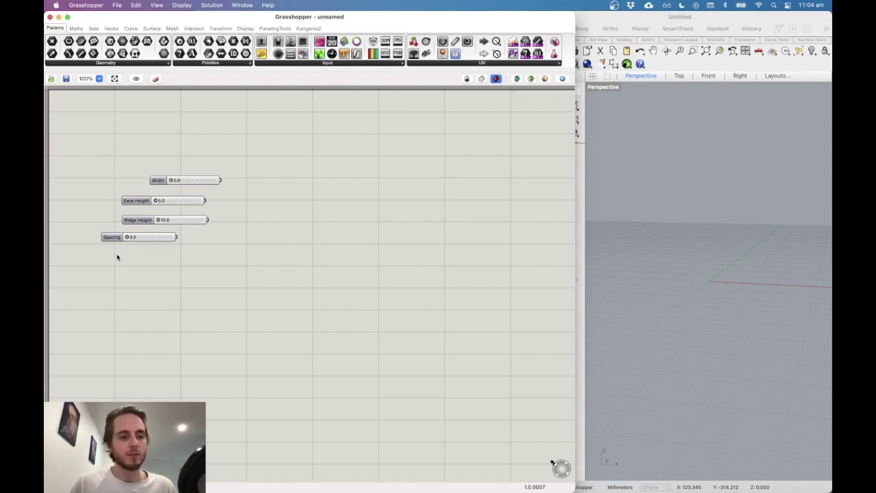
Step: Add an integer slider with the range 1..30 below Spacing and set its value to 8
{"action": "double_click", "coordinate": [117, 257]}
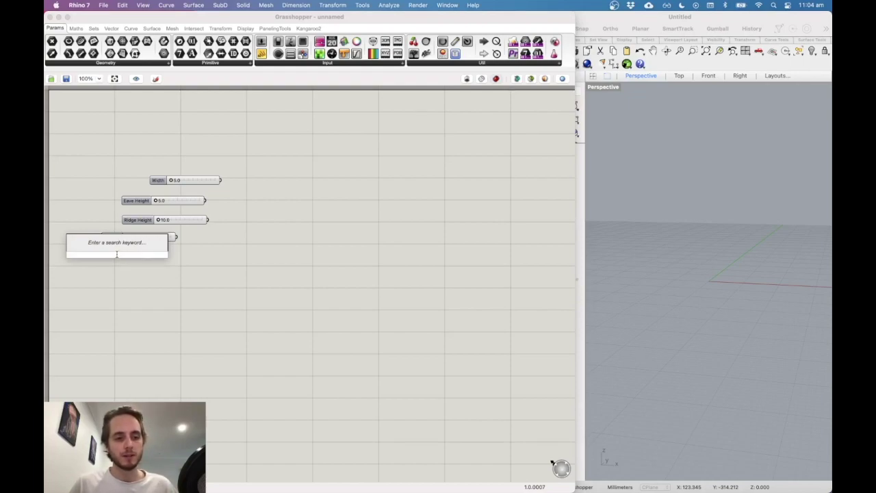
{"action": "type", "text": "n"}
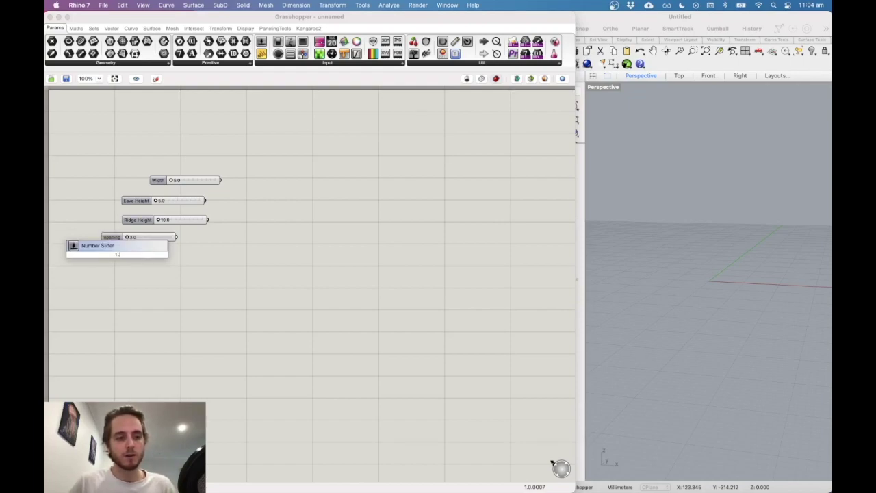
{"action": "type", "text": "..30"}
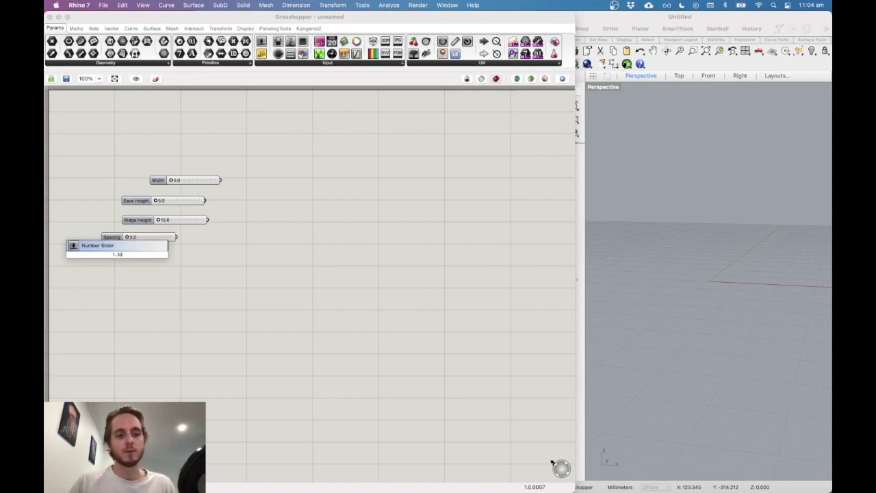
{"action": "key", "text": "Return"}
{"action": "left_click_drag", "start_coordinate": [104, 256], "coordinate": [114, 257]}
Step: Rename the new integer slider below Spacing as Portals
{"action": "left_click", "coordinate": [89, 256]}
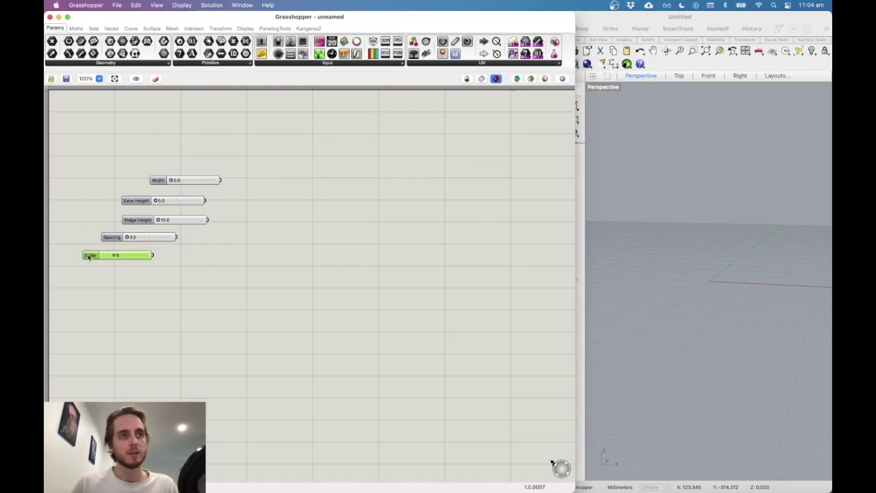
{"action": "double_click", "coordinate": [88, 257]}
{"action": "left_click", "coordinate": [106, 186]}
{"action": "type", "text": "Rafters"}
{"action": "key", "text": "Return"}
Step: Select all five sliders and align them along their left edges
{"action": "left_click_drag", "start_coordinate": [264, 278], "coordinate": [48, 154]}
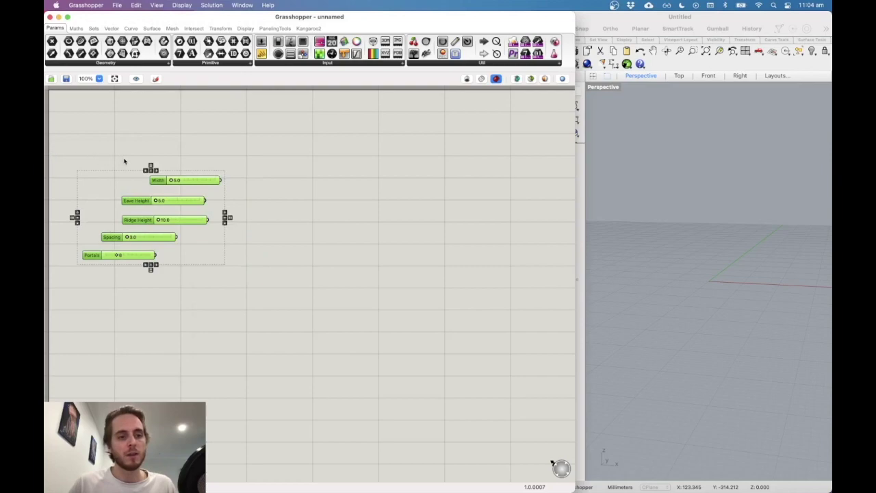
{"action": "left_click", "coordinate": [152, 169]}
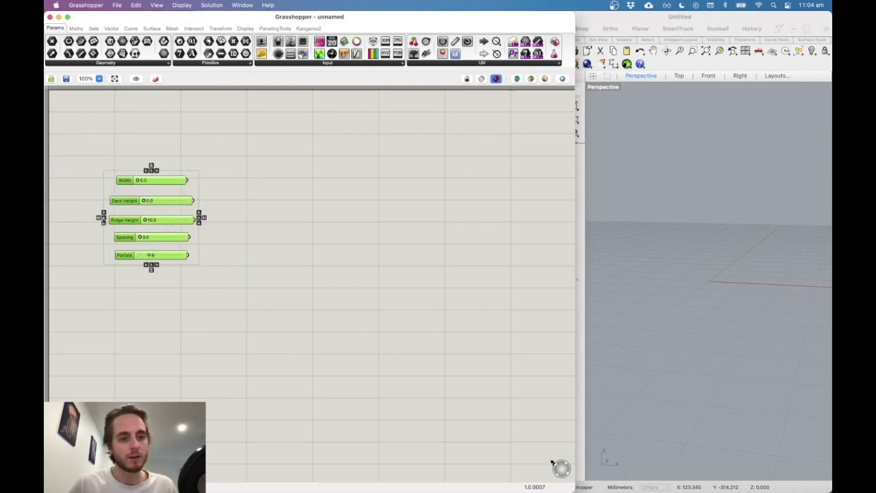
{"action": "left_click", "coordinate": [146, 169]}
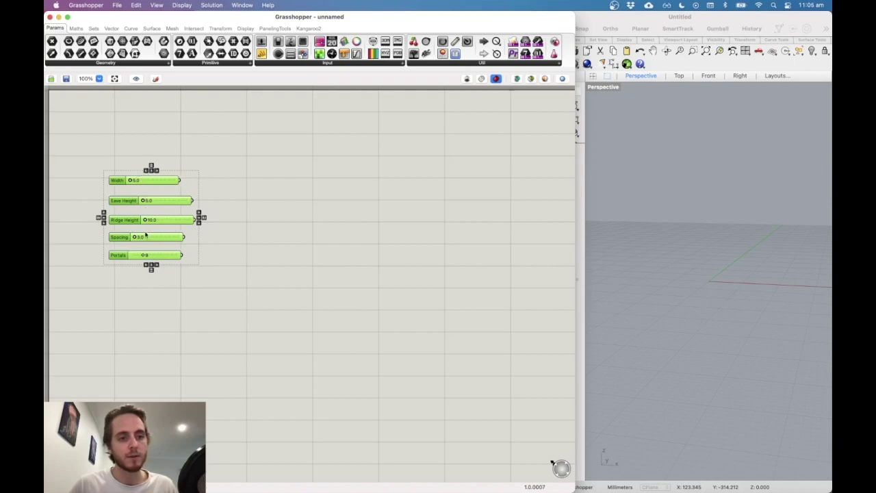
Step: Lengthen the Width slider to line up with the end of Eave Height, and group all five sliders
{"action": "left_click_drag", "start_coordinate": [177, 180], "coordinate": [190, 180]}
{"action": "left_click", "coordinate": [230, 280]}
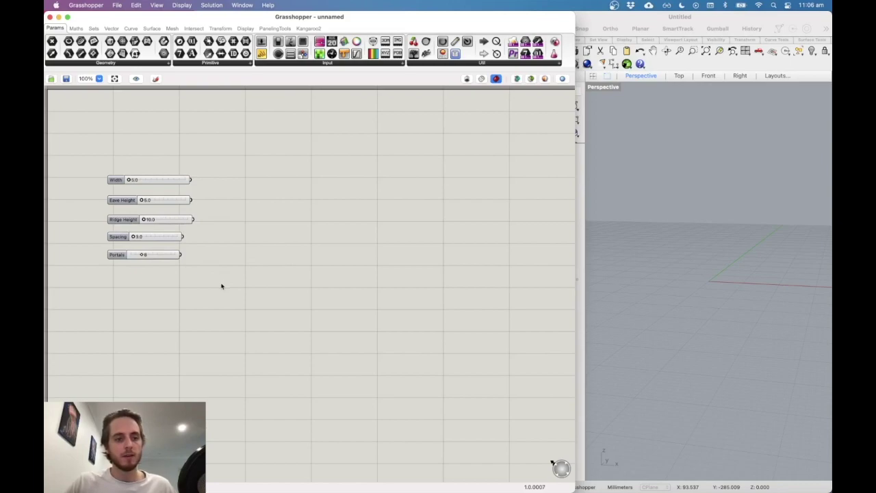
{"action": "left_click_drag", "start_coordinate": [233, 292], "coordinate": [108, 172]}
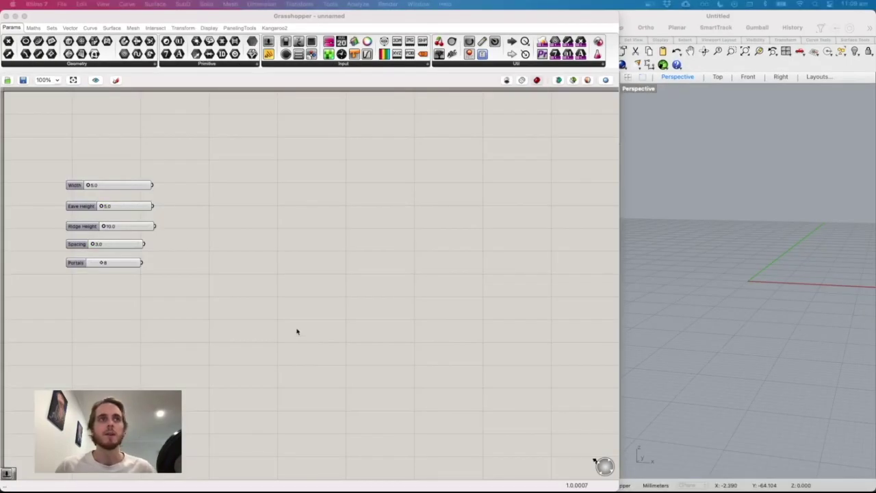
{"action": "left_click_drag", "start_coordinate": [203, 307], "coordinate": [44, 164]}
{"action": "right_click", "coordinate": [231, 238]}
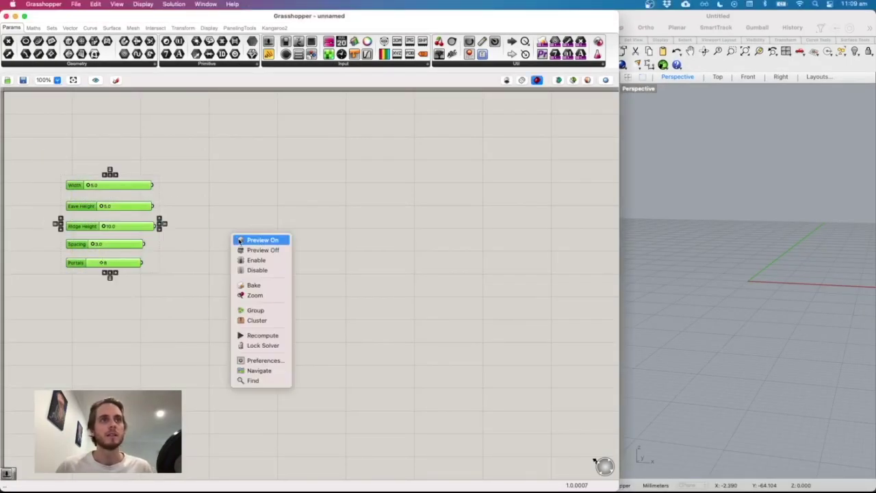
{"action": "left_click", "coordinate": [262, 312]}
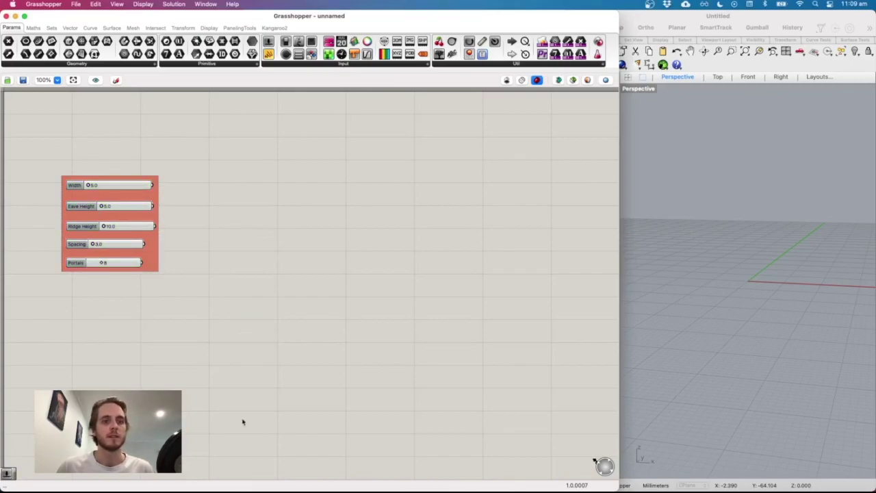
{"action": "key", "text": "ctrl+Up"}
{"action": "key", "text": "ctrl+Up"}
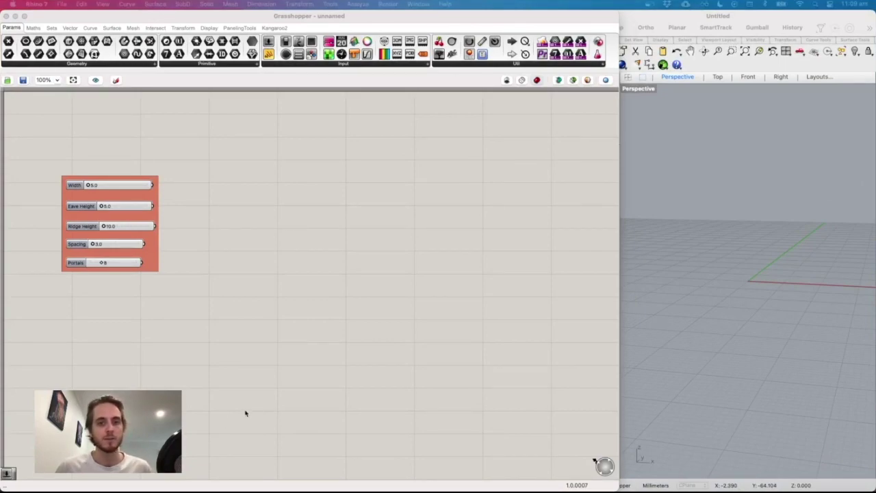
Step: Add a Construct Point component and place it above and to the right of the slider group
{"action": "double_click", "coordinate": [319, 193]}
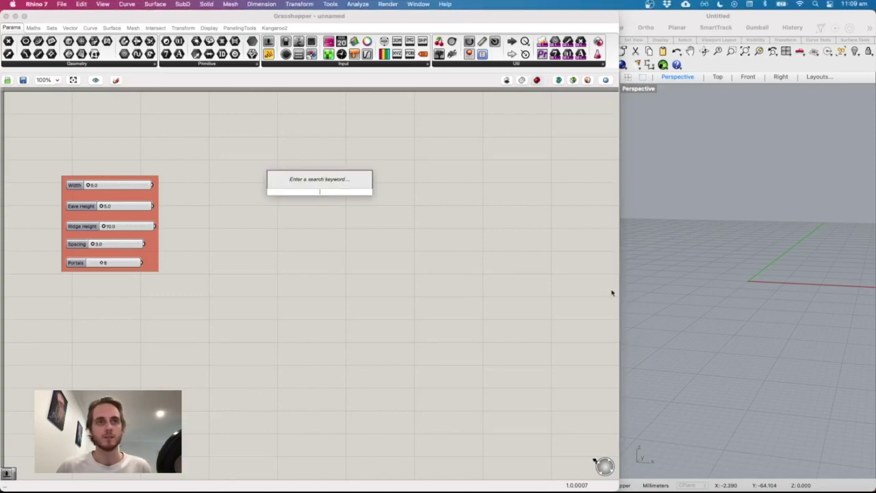
{"action": "type", "text": "c"}
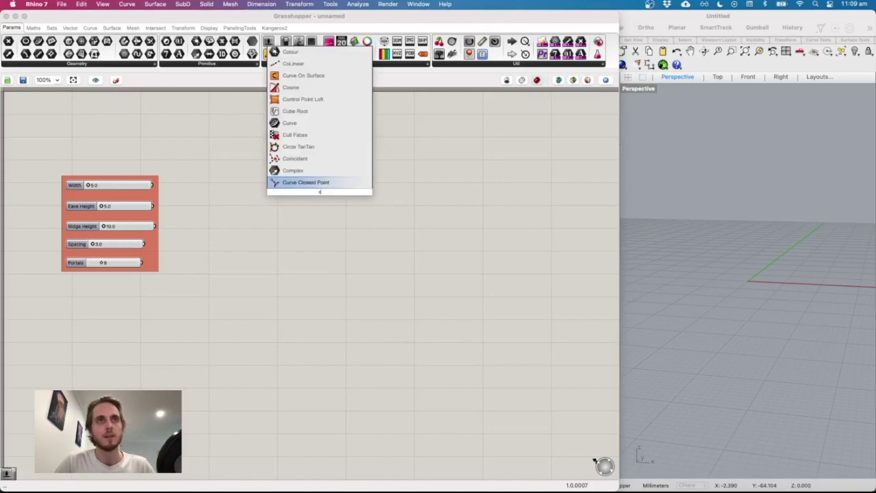
{"action": "type", "text": "on"}
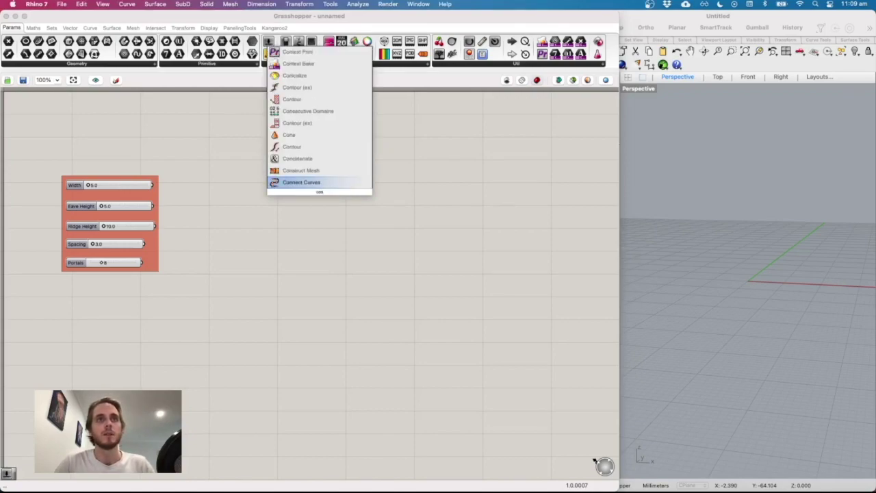
{"action": "type", "text": "struc"}
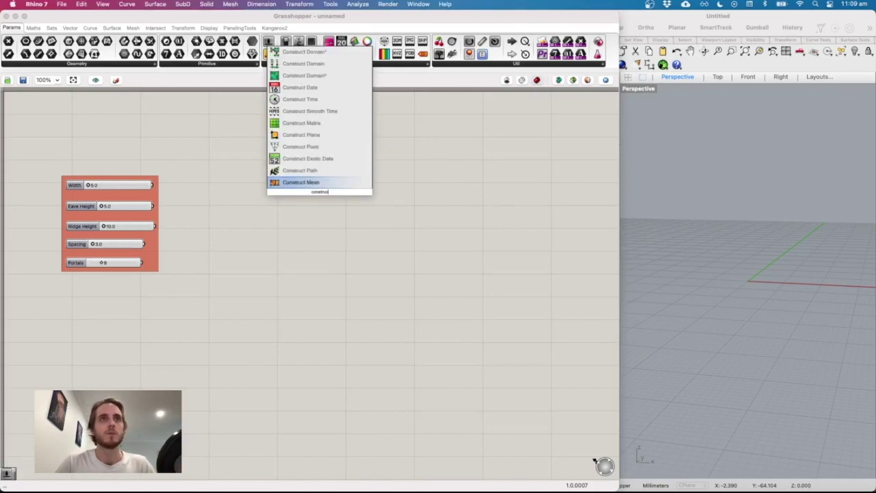
{"action": "type", "text": "t point"}
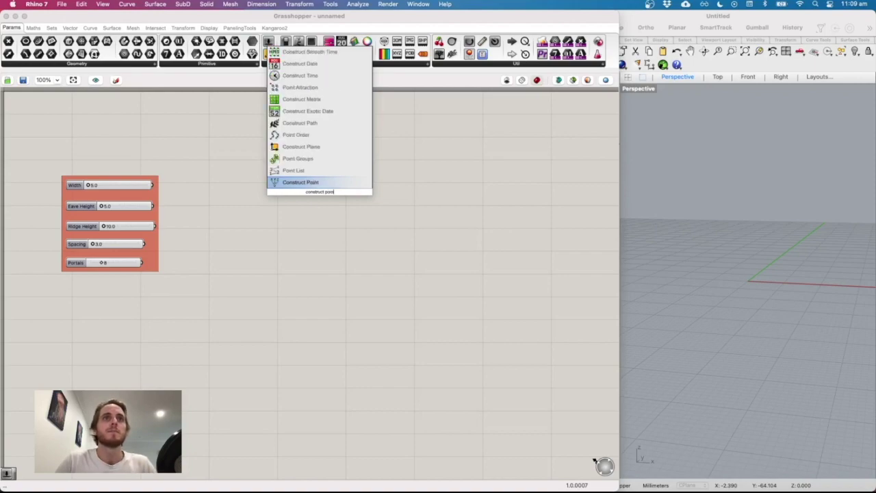
{"action": "left_click", "coordinate": [290, 184]}
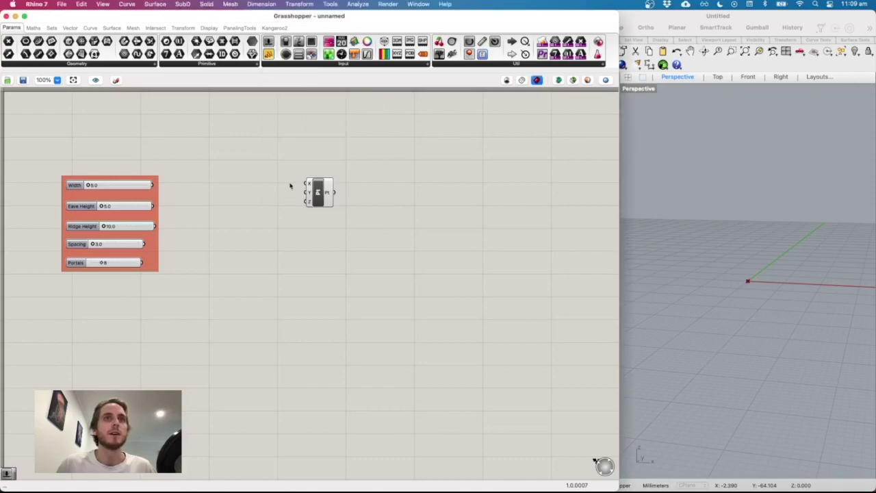
{"action": "left_click_drag", "start_coordinate": [319, 198], "coordinate": [288, 169]}
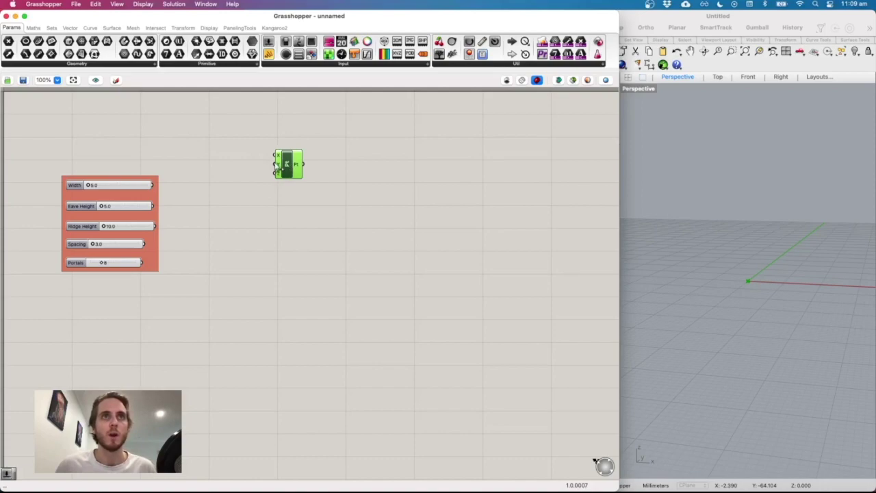
Step: Duplicate the Construct Point component into a vertical column of five and align their left edges
{"action": "mouse_move", "coordinate": [716, 326]}
{"action": "right_mouse_down"}
{"action": "mouse_move", "coordinate": [784, 301]}
{"action": "mouse_move", "coordinate": [729, 335]}
{"action": "right_mouse_up"}
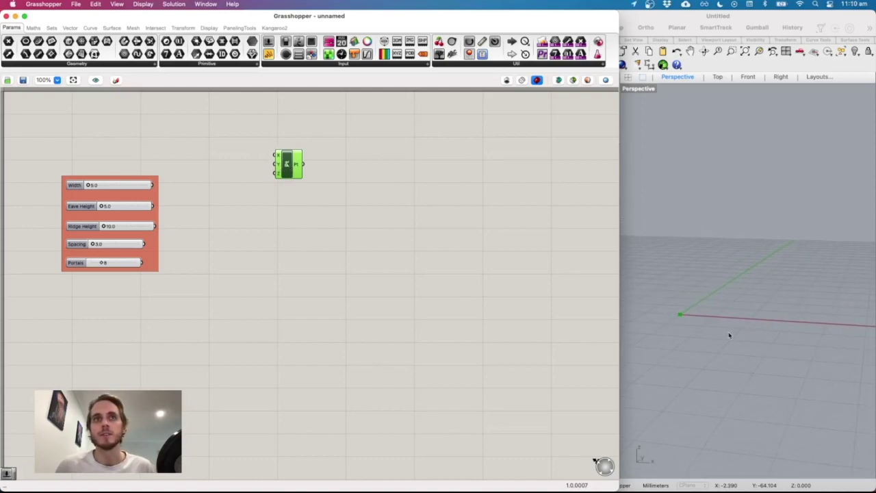
{"action": "left_click", "coordinate": [293, 202]}
{"action": "left_click_drag", "start_coordinate": [297, 172], "coordinate": [287, 275]}
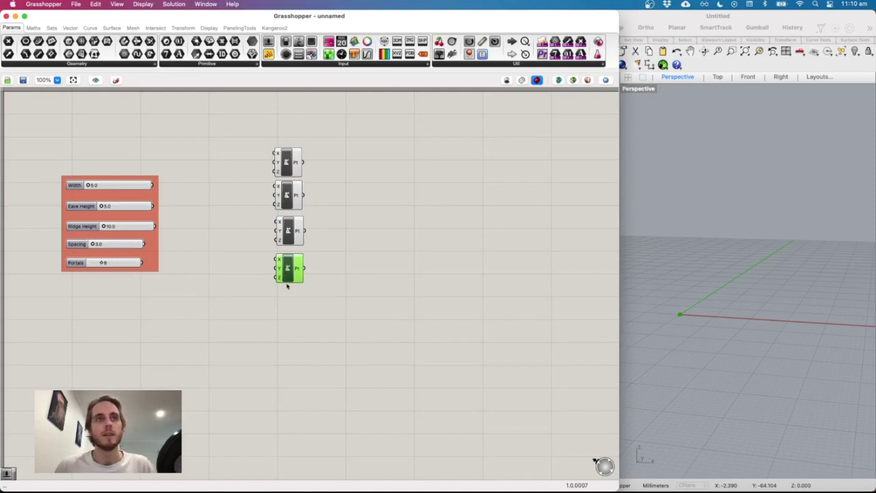
{"action": "left_click_drag", "start_coordinate": [297, 274], "coordinate": [294, 306], "text": "alt"}
{"action": "left_click_drag", "start_coordinate": [355, 349], "coordinate": [244, 155]}
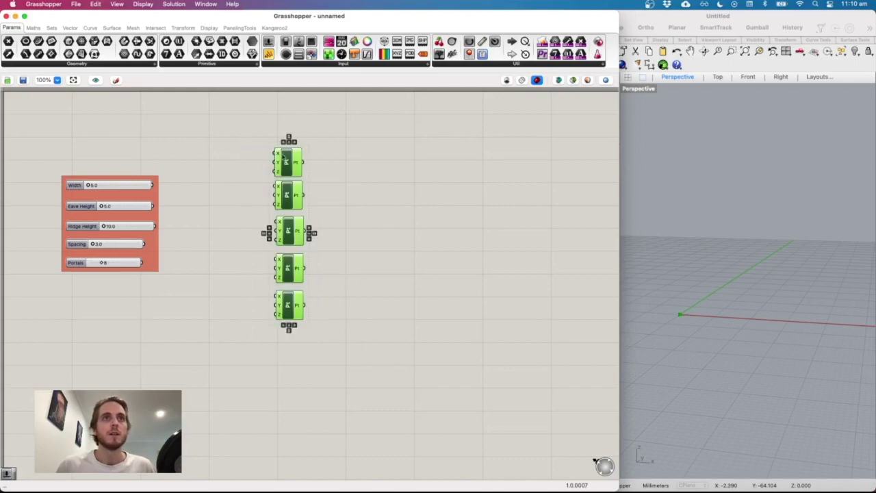
{"action": "left_click", "coordinate": [319, 293]}
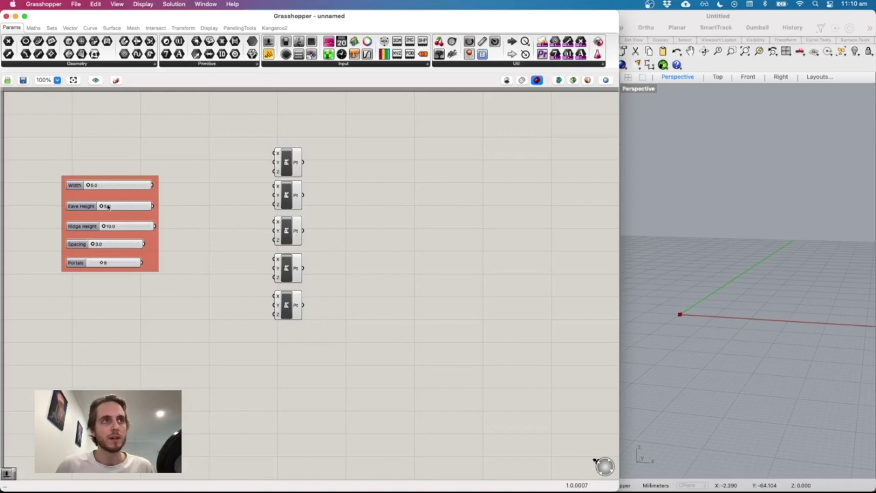
Step: Connect the Width slider to the X input of the second Construct Point and set Width to 18.2
{"action": "left_click_drag", "start_coordinate": [152, 185], "coordinate": [274, 187]}
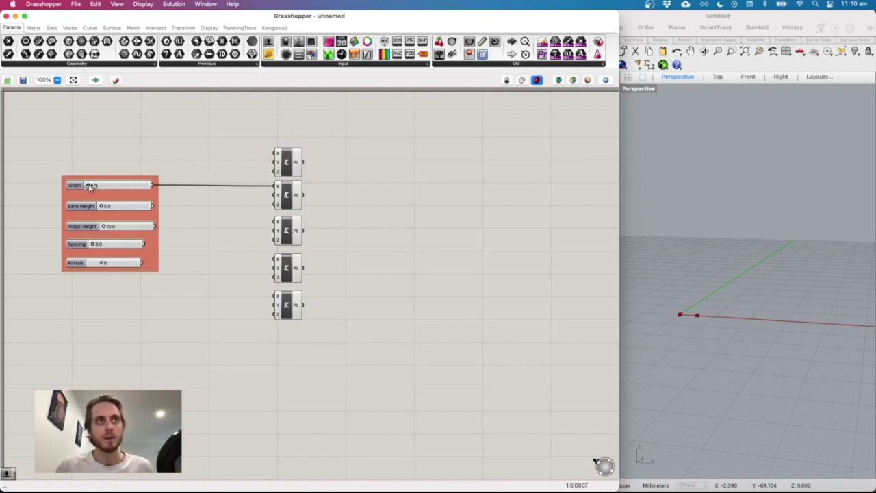
{"action": "left_click_drag", "start_coordinate": [91, 187], "coordinate": [138, 186]}
{"action": "left_click", "coordinate": [701, 326]}
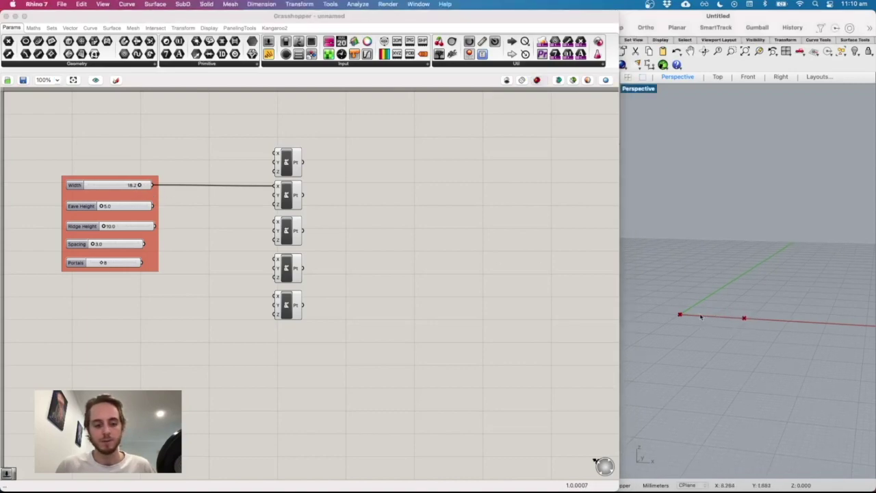
{"action": "scroll", "coordinate": [701, 314], "scroll_direction": "up", "scroll_amount": 5}
{"action": "scroll", "coordinate": [700, 314], "scroll_direction": "down", "scroll_amount": 3}
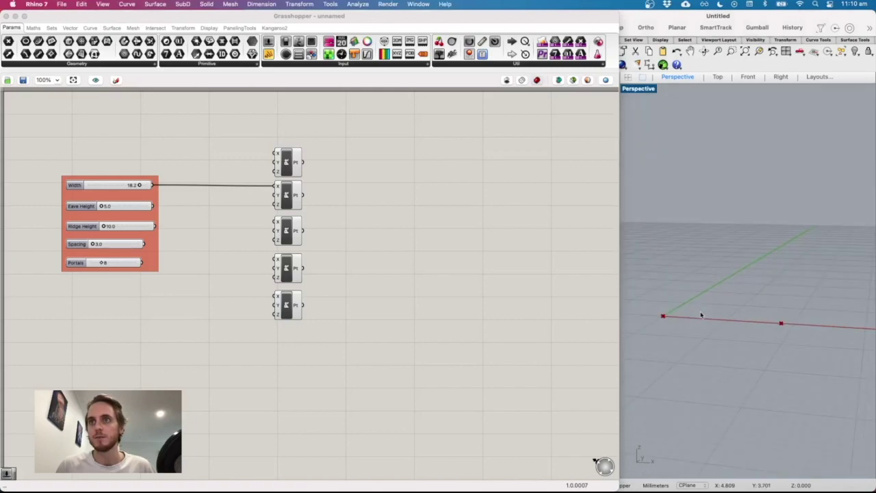
{"action": "scroll", "coordinate": [700, 315], "scroll_direction": "down", "scroll_amount": 2}
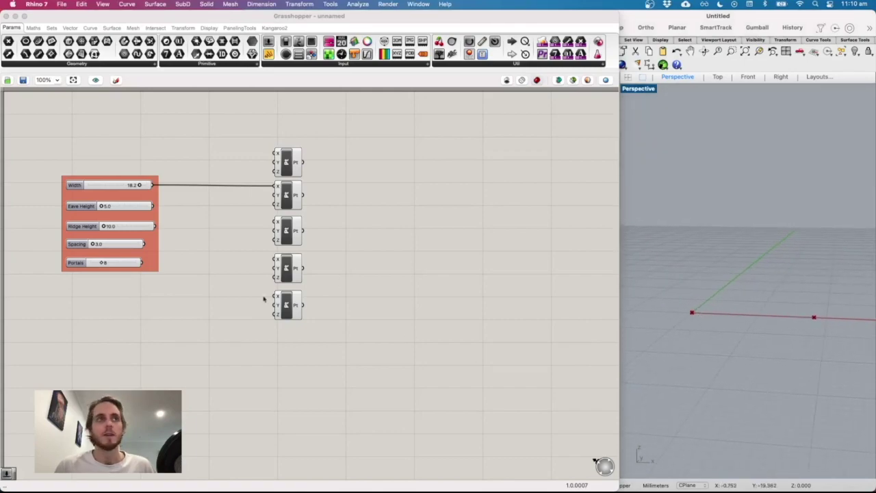
Step: Connect Eave Height to the Z inputs of the third and fourth Construct Points and set it to 9.4
{"action": "left_click", "coordinate": [182, 224]}
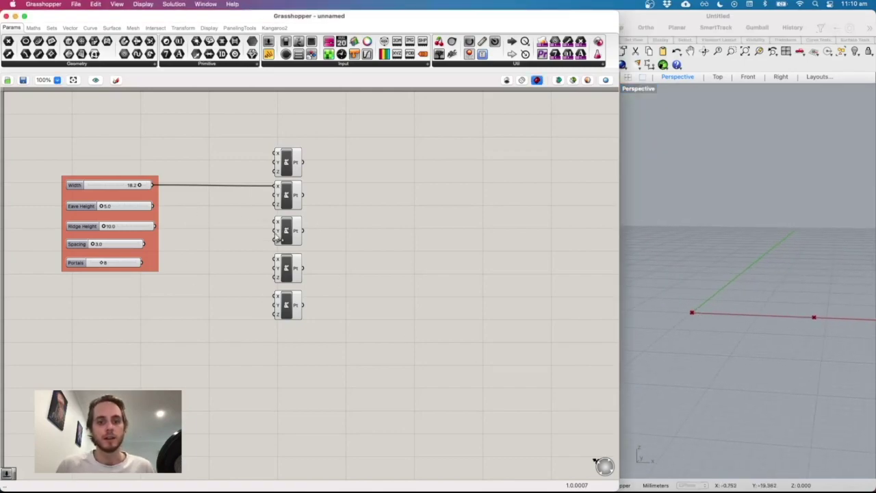
{"action": "scroll", "coordinate": [279, 236], "scroll_direction": "left", "scroll_amount": 4}
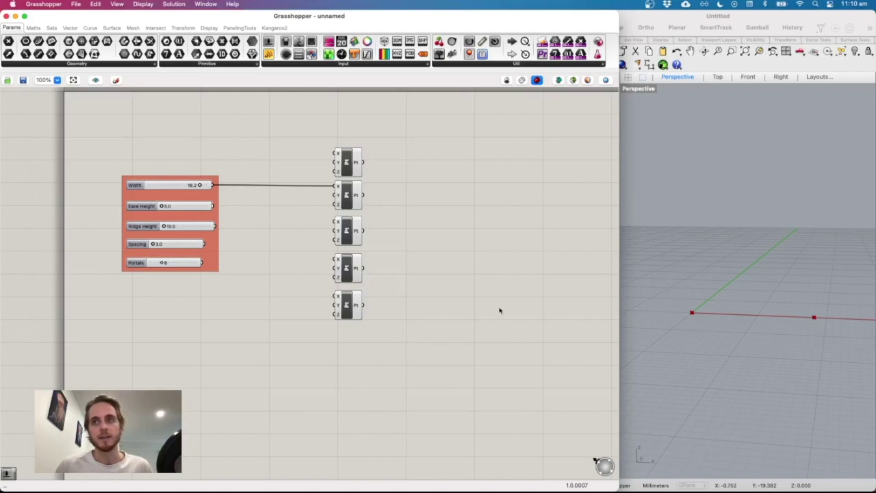
{"action": "left_click", "coordinate": [670, 431]}
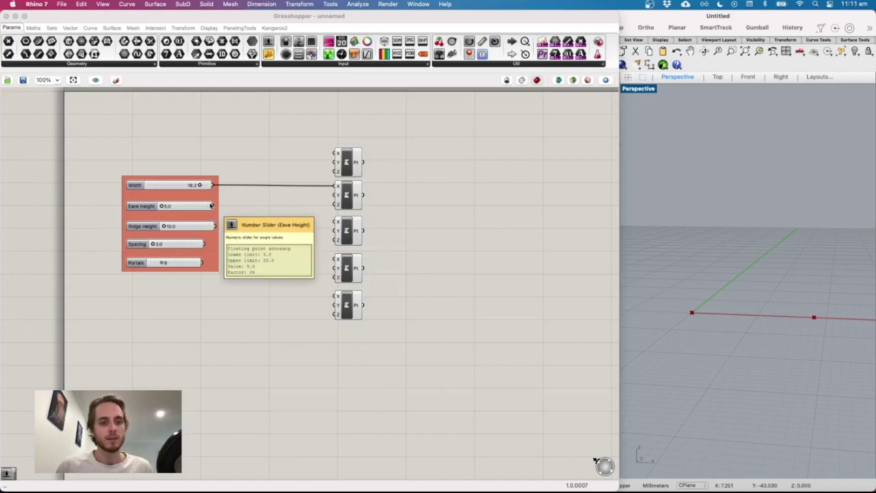
{"action": "left_click_drag", "start_coordinate": [212, 205], "coordinate": [340, 241]}
{"action": "left_click_drag", "start_coordinate": [159, 205], "coordinate": [176, 205]}
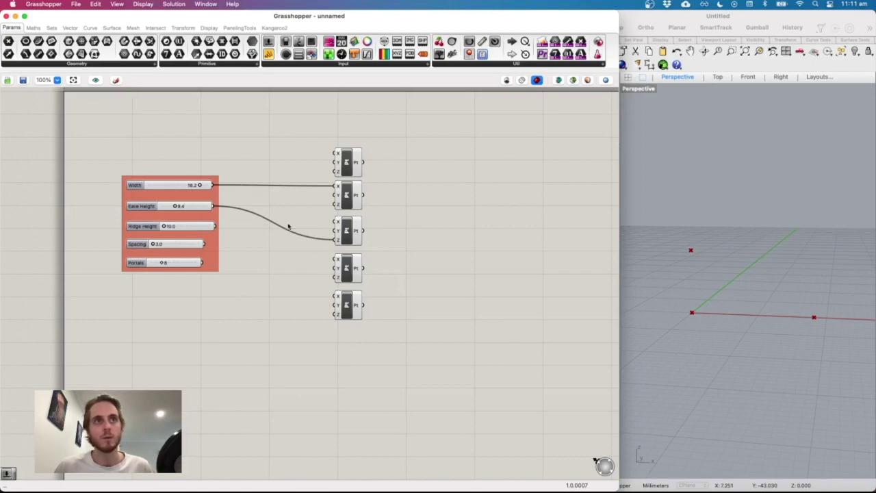
{"action": "left_click_drag", "start_coordinate": [212, 206], "coordinate": [331, 277]}
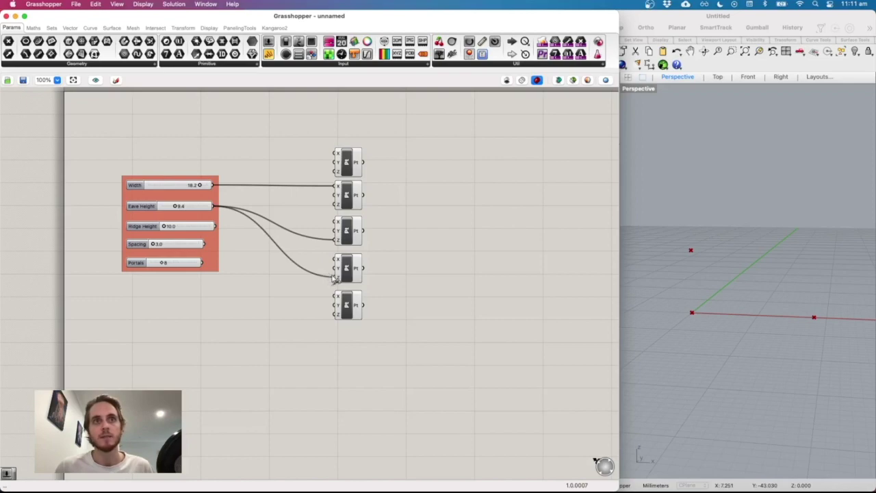
{"action": "left_click", "coordinate": [347, 267]}
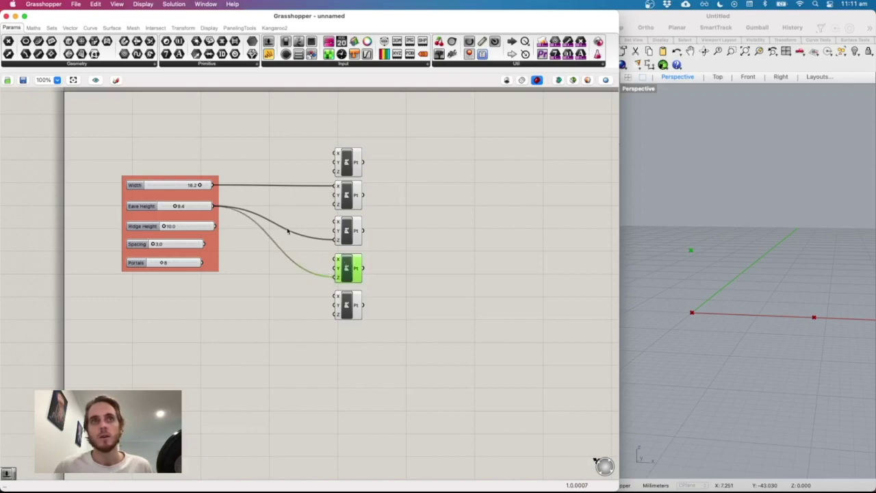
Step: Insert a relay on the Width wire and connect it to the X input of the fourth Construct Point
{"action": "double_click", "coordinate": [288, 185]}
{"action": "left_click_drag", "start_coordinate": [288, 186], "coordinate": [300, 187]}
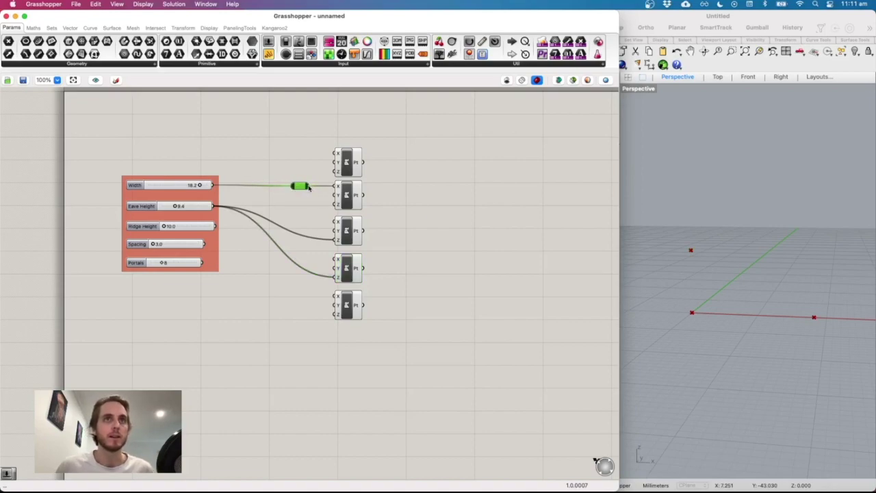
{"action": "left_click_drag", "start_coordinate": [309, 186], "coordinate": [335, 262]}
{"action": "left_click", "coordinate": [294, 263]}
Step: Disconnect the direct Eave Height wire from the Z input of the fourth Construct Point
{"action": "left_click_drag", "start_coordinate": [213, 206], "coordinate": [336, 277]}
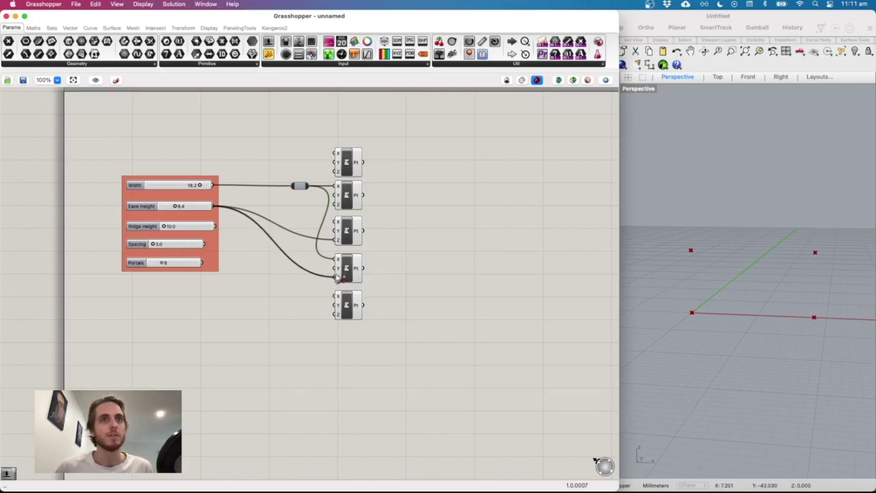
{"action": "mouse_move", "coordinate": [336, 277]}
{"action": "left_mouse_down"}
{"action": "mouse_move", "coordinate": [289, 287]}
{"action": "mouse_move", "coordinate": [336, 280]}
{"action": "left_mouse_up"}
{"action": "left_click", "coordinate": [338, 281], "text": "ctrl"}
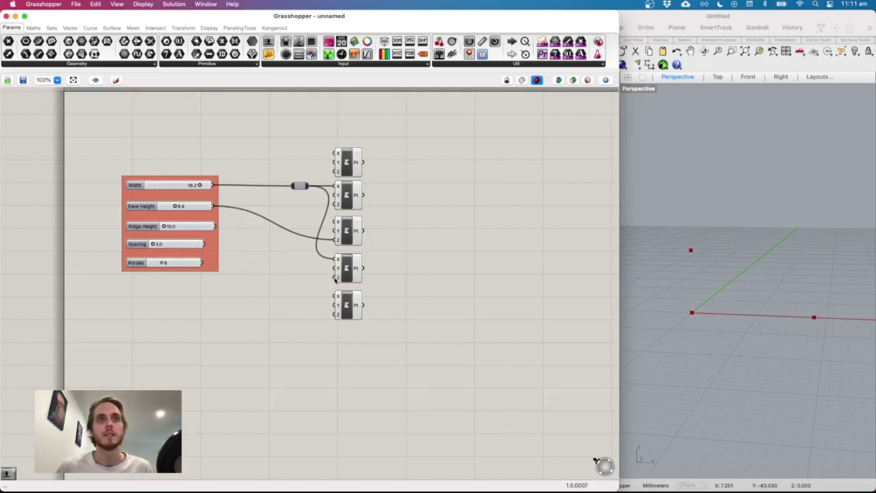
Step: Route Eave Height through a relay to the fourth Construct Point's Z input, and set Eave Height to 10.0 and Width to 15.2
{"action": "double_click", "coordinate": [294, 233]}
{"action": "left_click_drag", "start_coordinate": [295, 229], "coordinate": [334, 277]}
{"action": "left_click_drag", "start_coordinate": [180, 206], "coordinate": [188, 186]}
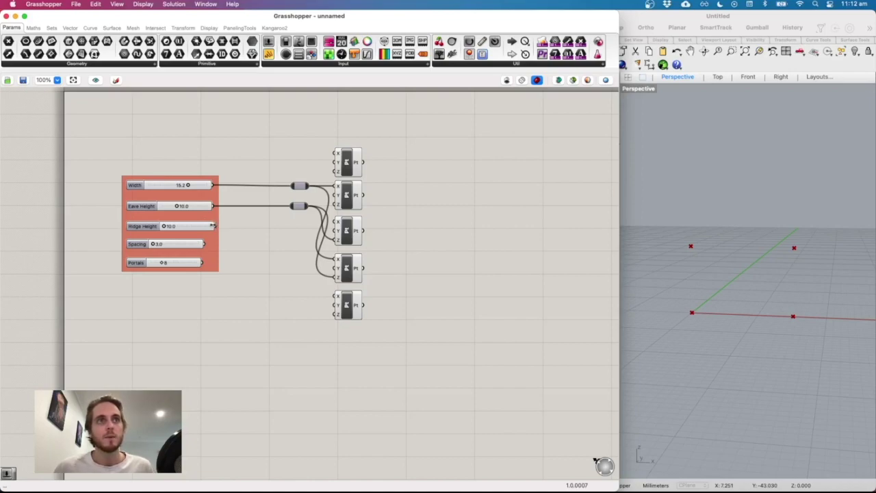
Step: Connect Ridge Height to the Z input of the fifth Construct Point and set Ridge Height to 15.7
{"action": "left_click_drag", "start_coordinate": [214, 226], "coordinate": [335, 315]}
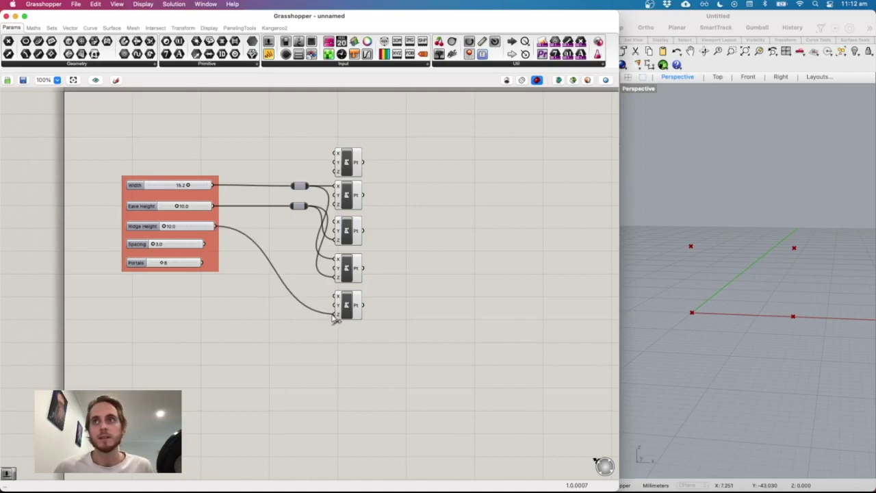
{"action": "left_click_drag", "start_coordinate": [165, 226], "coordinate": [182, 228]}
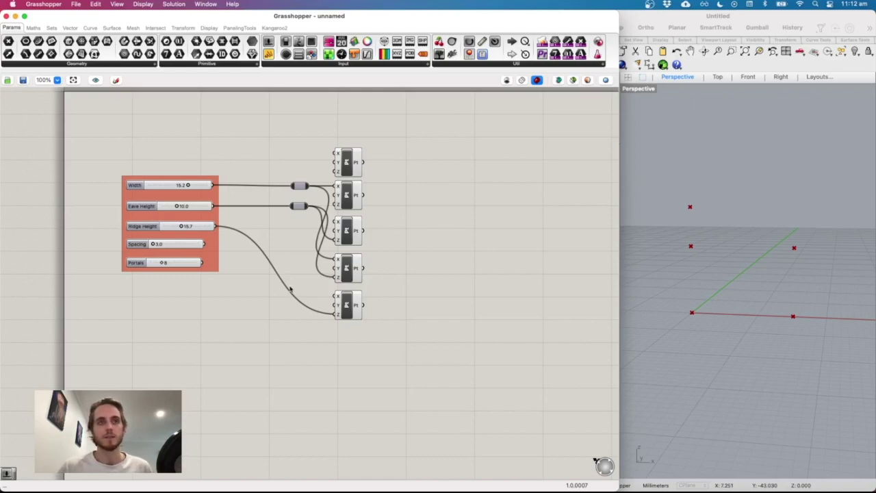
Step: Add an Expression component between the slider group and the Construct Point column
{"action": "double_click", "coordinate": [275, 246]}
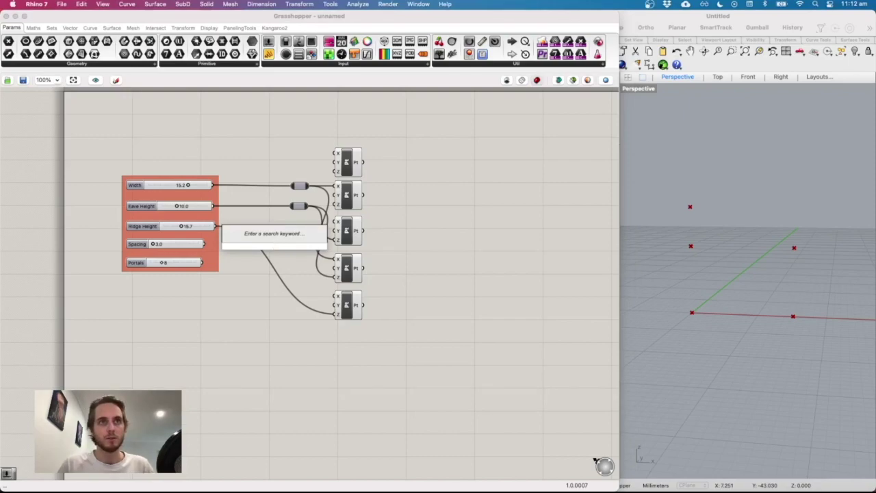
{"action": "type", "text": "express"}
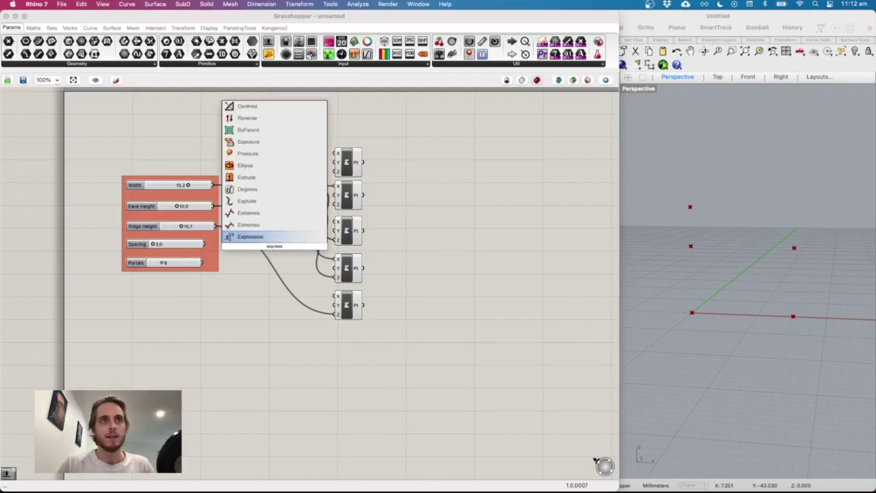
{"action": "key", "text": "Return"}
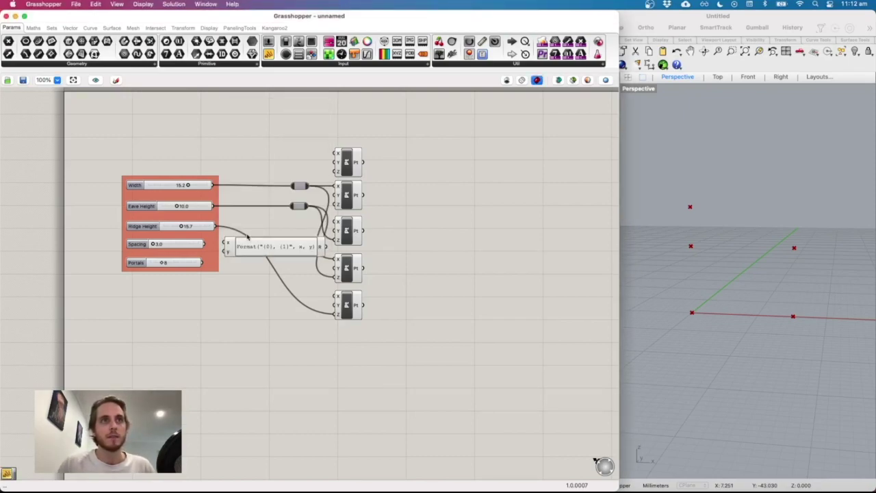
Step: Set the Expression component's formula to x / 2 and remove its unused y input
{"action": "double_click", "coordinate": [258, 252]}
{"action": "left_click_drag", "start_coordinate": [258, 252], "coordinate": [139, 248]}
{"action": "type", "text": "x / 2"}
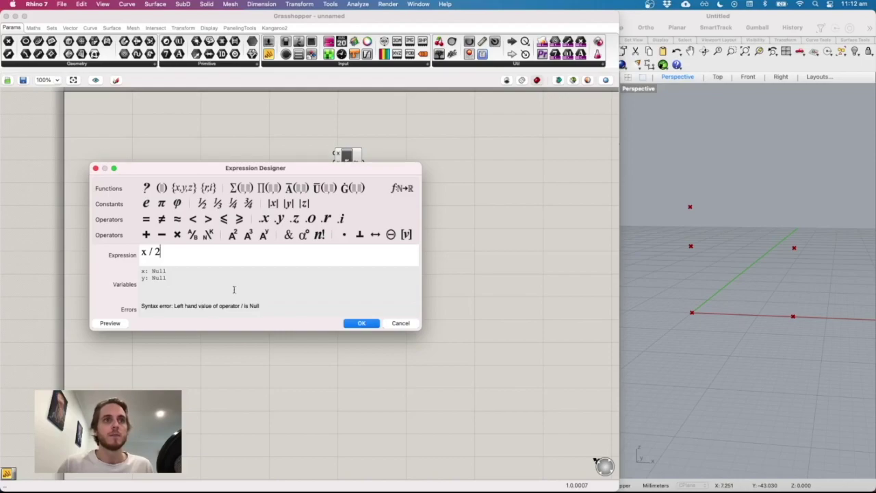
{"action": "left_click", "coordinate": [359, 323]}
{"action": "scroll", "coordinate": [286, 253], "scroll_direction": "up", "scroll_amount": 10}
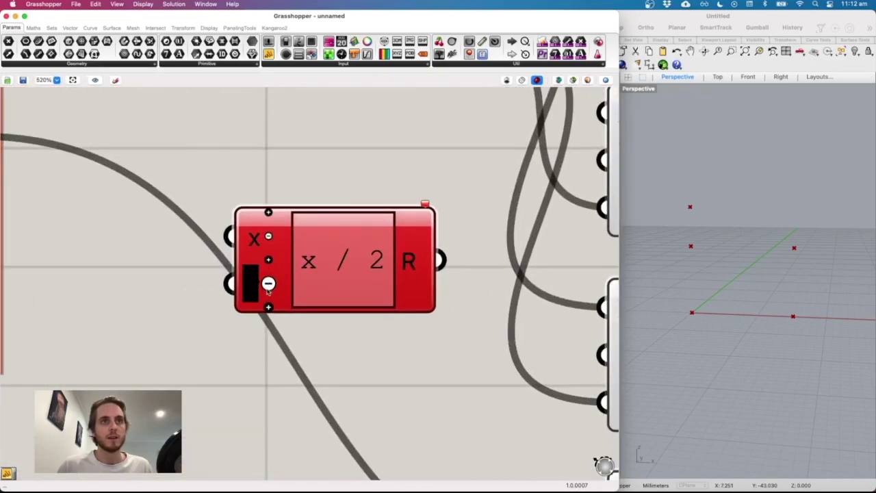
{"action": "left_click", "coordinate": [268, 283]}
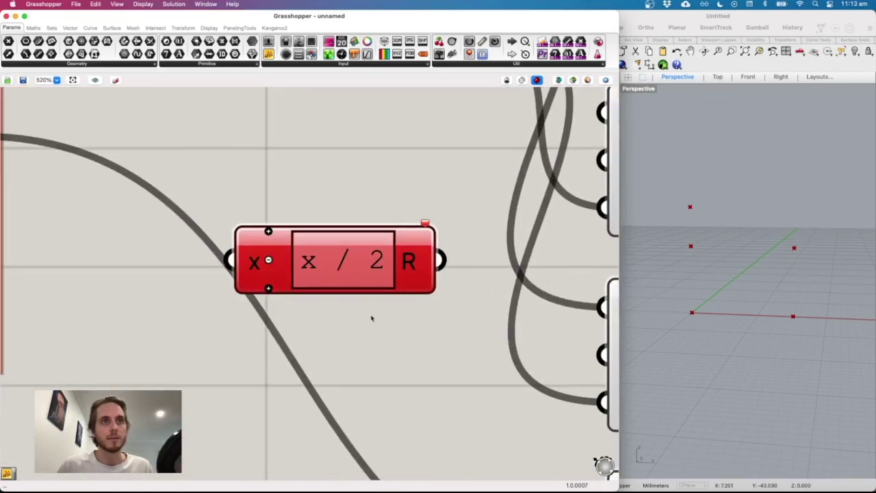
{"action": "scroll", "coordinate": [330, 305], "scroll_direction": "down", "scroll_amount": 6}
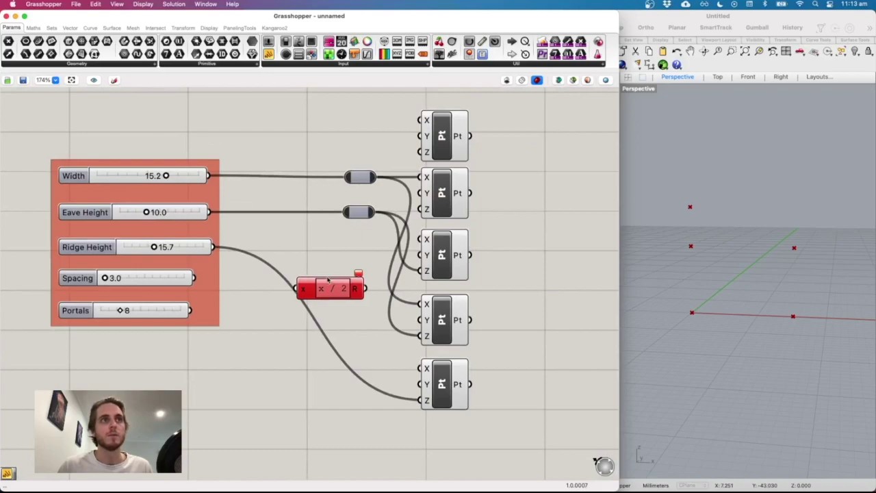
Step: Connect Width to the x / 2 expression and its result to the fifth Construct Point's X input
{"action": "left_click_drag", "start_coordinate": [329, 286], "coordinate": [329, 275]}
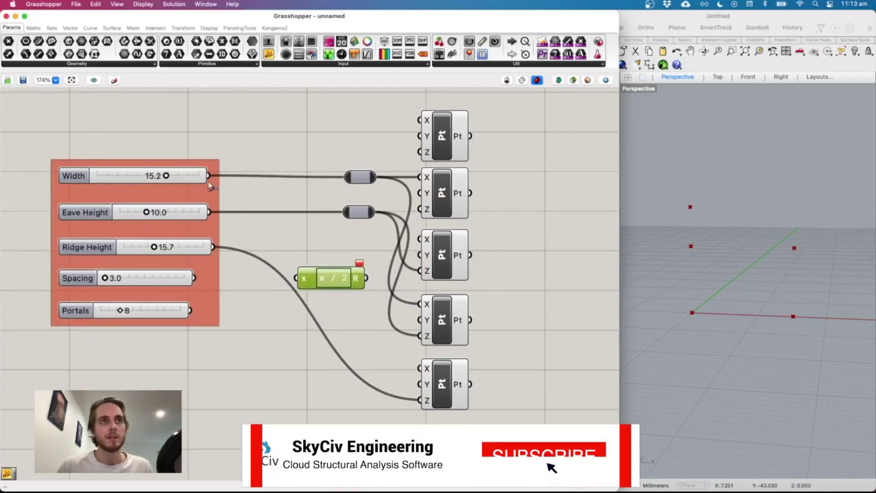
{"action": "left_click_drag", "start_coordinate": [209, 175], "coordinate": [274, 250]}
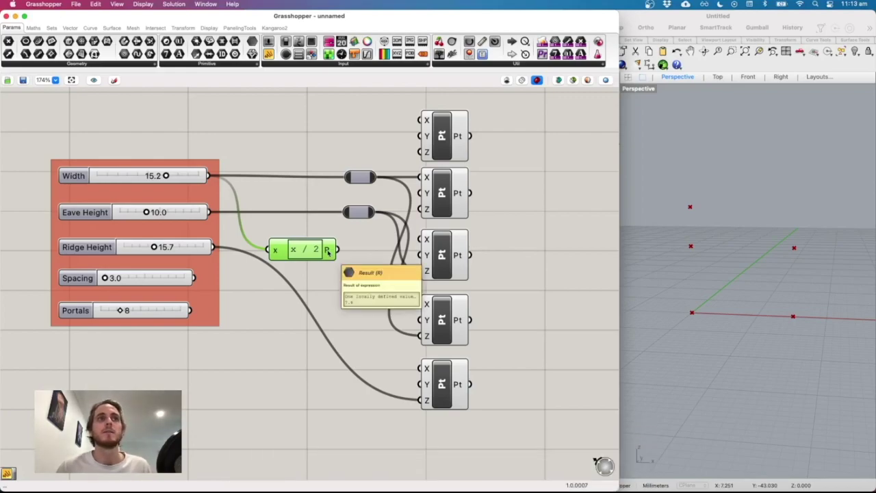
{"action": "left_click", "coordinate": [346, 301]}
{"action": "left_click_drag", "start_coordinate": [338, 249], "coordinate": [414, 367]}
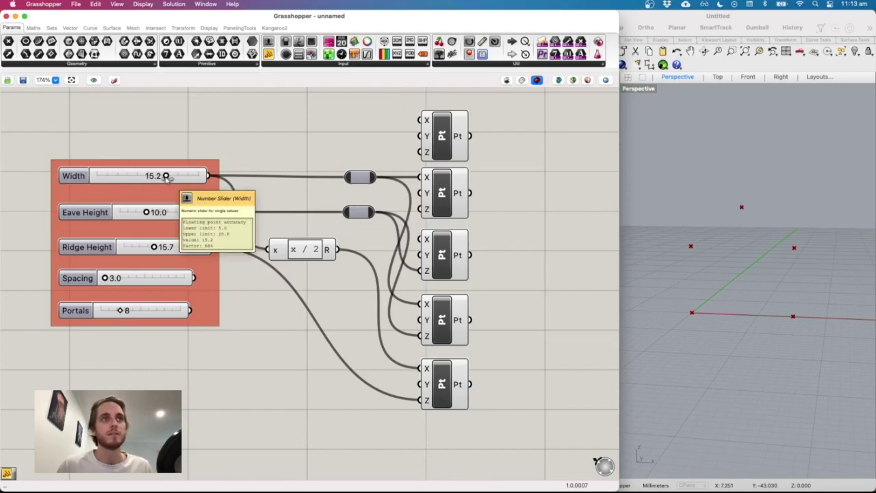
Step: Set Width to 16.1 and Ridge Height to 16.7
{"action": "mouse_move", "coordinate": [165, 176]}
{"action": "left_mouse_down"}
{"action": "mouse_move", "coordinate": [127, 176]}
{"action": "mouse_move", "coordinate": [172, 175]}
{"action": "left_mouse_up"}
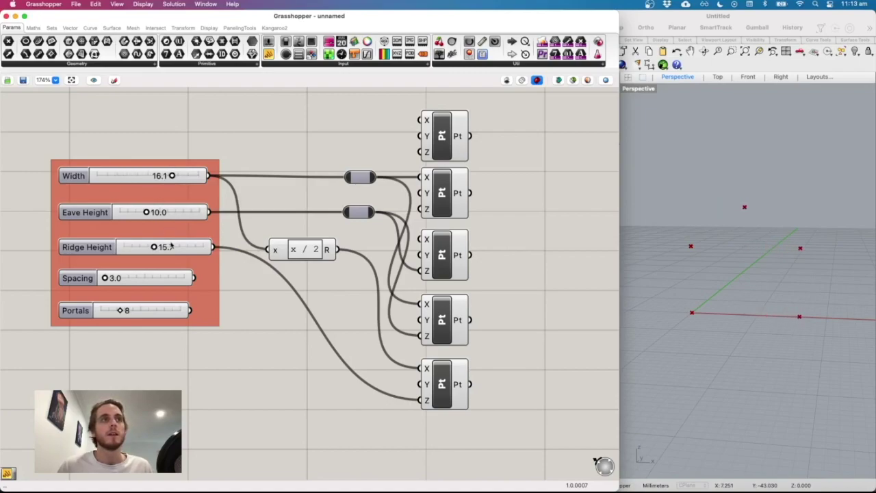
{"action": "mouse_move", "coordinate": [154, 248]}
{"action": "left_mouse_down"}
{"action": "mouse_move", "coordinate": [168, 248]}
{"action": "mouse_move", "coordinate": [149, 249]}
{"action": "mouse_move", "coordinate": [160, 251]}
{"action": "left_mouse_up"}
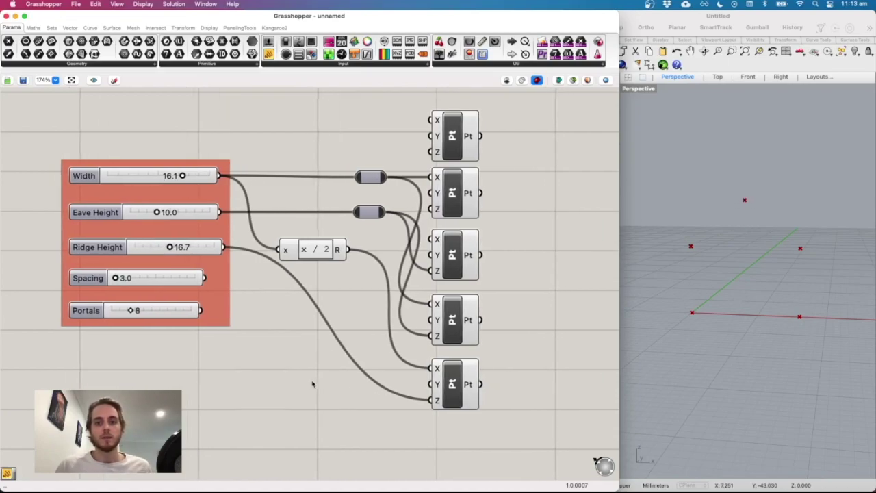
Step: Group the five Construct Point components and shift them slightly away from the relays
{"action": "scroll", "coordinate": [312, 381], "scroll_direction": "right", "scroll_amount": 5}
{"action": "scroll", "coordinate": [312, 381], "scroll_direction": "right", "scroll_amount": 5}
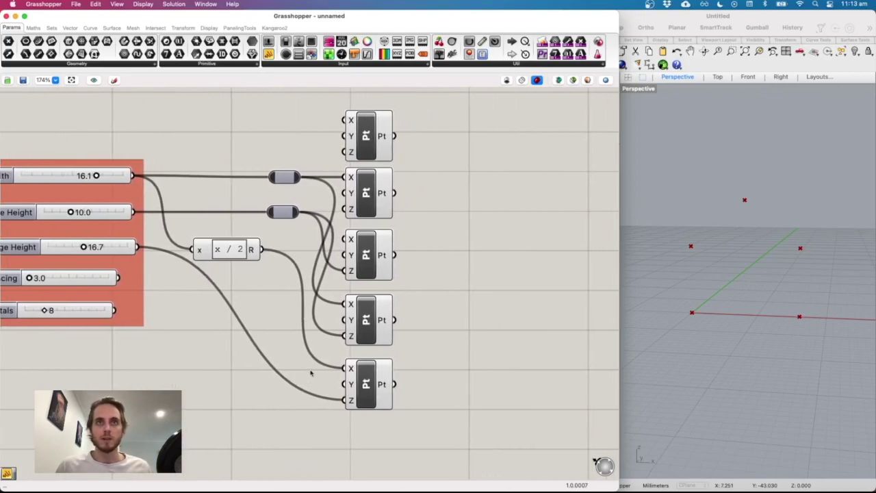
{"action": "scroll", "coordinate": [311, 373], "scroll_direction": "right", "scroll_amount": 2}
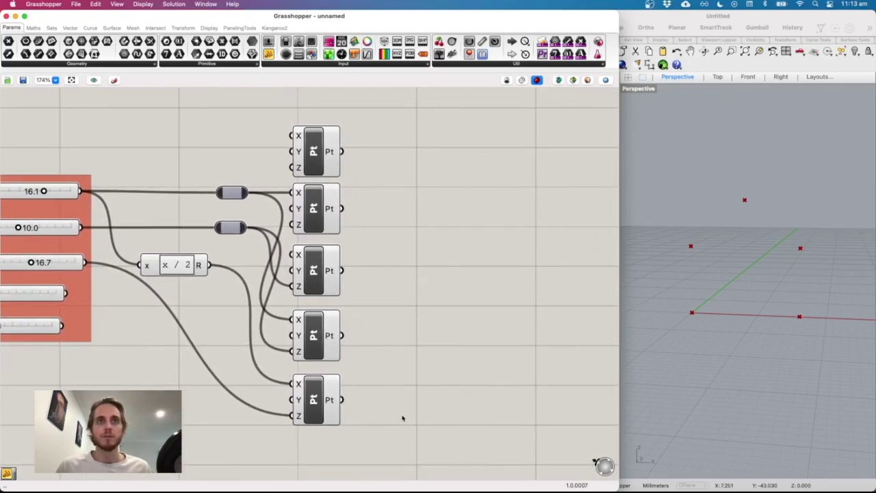
{"action": "left_click_drag", "start_coordinate": [393, 429], "coordinate": [274, 107]}
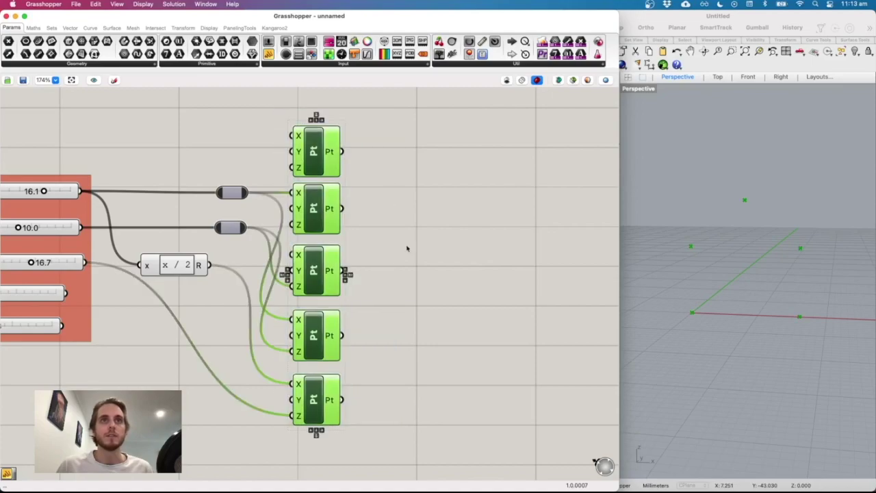
{"action": "right_click", "coordinate": [408, 247]}
{"action": "left_click", "coordinate": [438, 320]}
{"action": "left_click_drag", "start_coordinate": [323, 217], "coordinate": [347, 212]}
{"action": "left_click", "coordinate": [439, 241]}
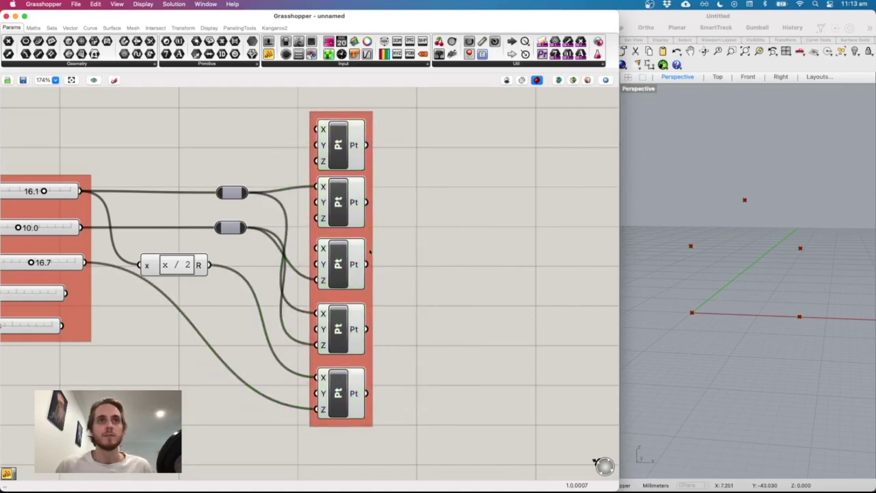
Step: Try the blob outline on the Construct Point group, and settle on the rectangle outline
{"action": "left_click", "coordinate": [365, 293]}
{"action": "right_click", "coordinate": [368, 296]}
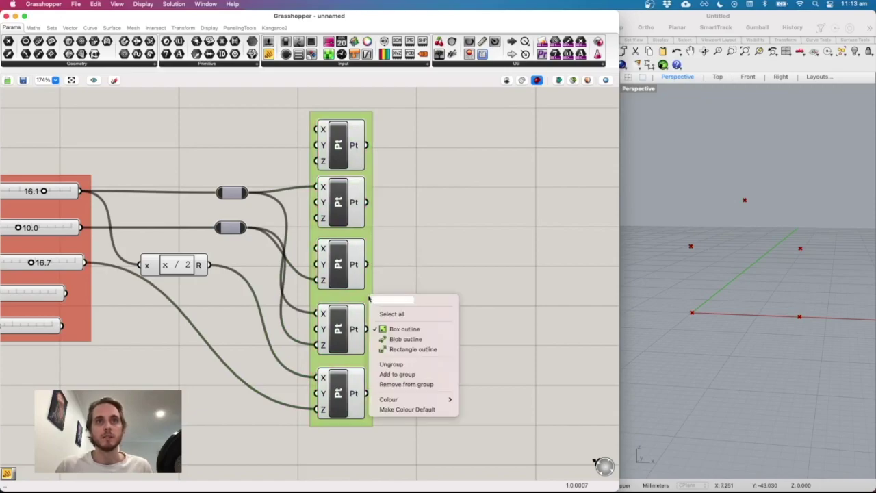
{"action": "left_click", "coordinate": [403, 339]}
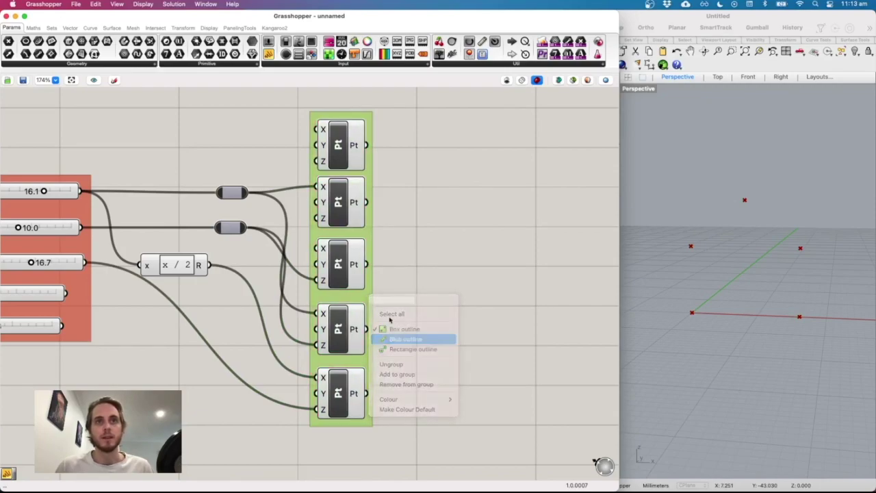
{"action": "right_click", "coordinate": [374, 234]}
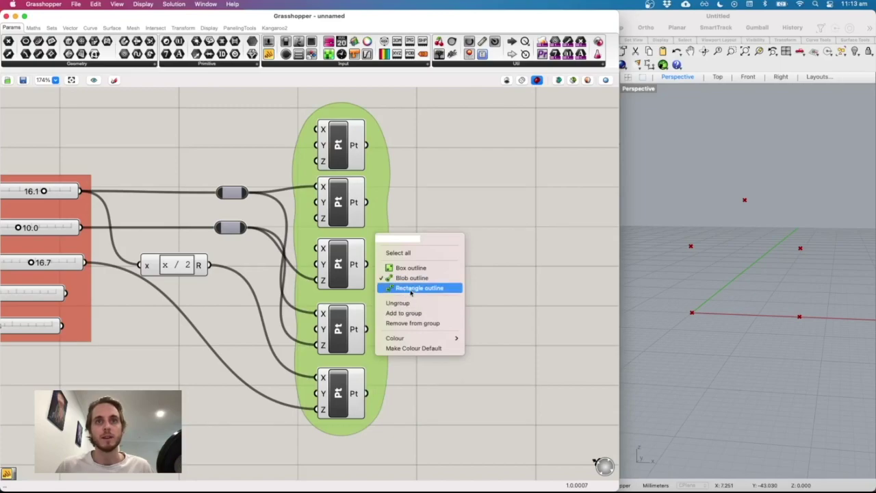
{"action": "left_click", "coordinate": [410, 288]}
{"action": "left_click", "coordinate": [400, 237]}
{"action": "left_click", "coordinate": [381, 225]}
Step: Add a Scribble label reading "Nodes" and place it above the first Construct Point
{"action": "double_click", "coordinate": [429, 224]}
{"action": "type", "text": "panel"}
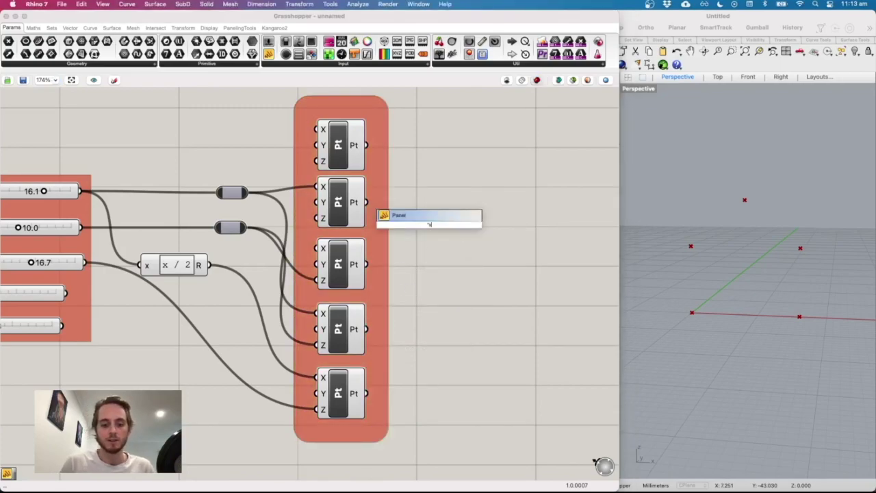
{"action": "type", "text": "b"}
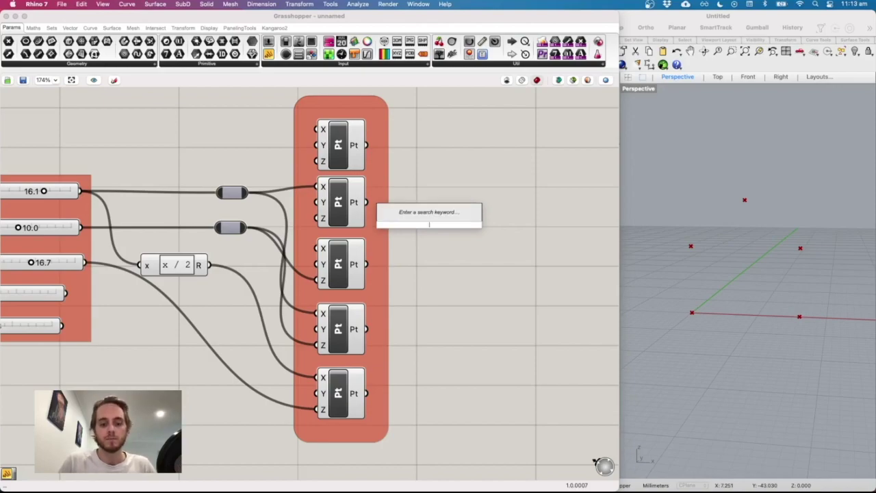
{"action": "key", "text": "Return"}
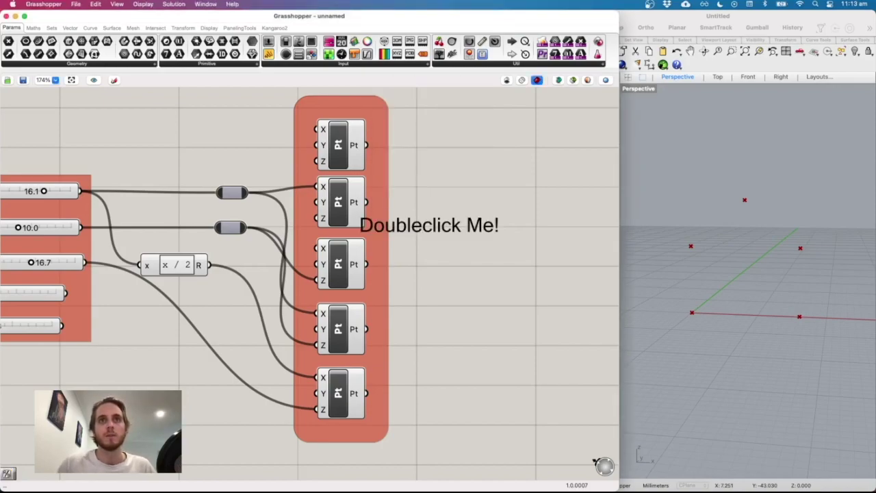
{"action": "double_click", "coordinate": [437, 229]}
{"action": "type", "text": "n"}
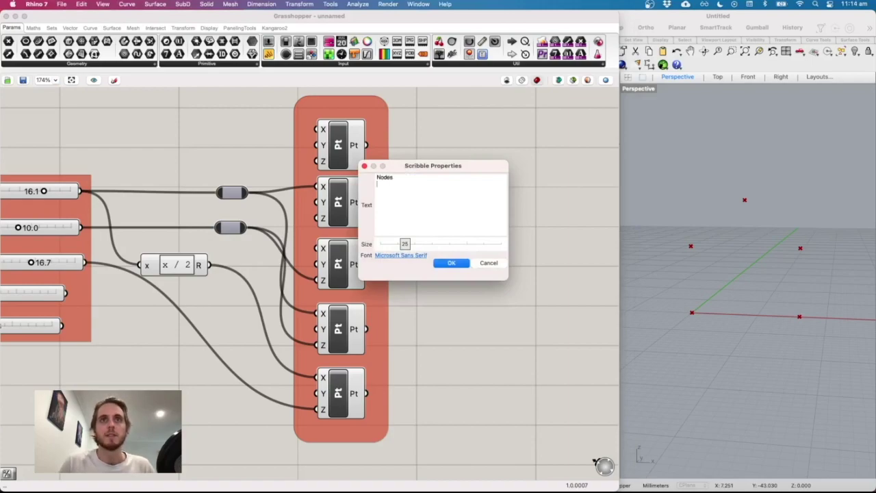
{"action": "left_click", "coordinate": [435, 263]}
{"action": "mouse_move", "coordinate": [409, 228]}
{"action": "left_mouse_down"}
{"action": "mouse_move", "coordinate": [373, 114]}
{"action": "mouse_move", "coordinate": [364, 111]}
{"action": "left_mouse_up"}
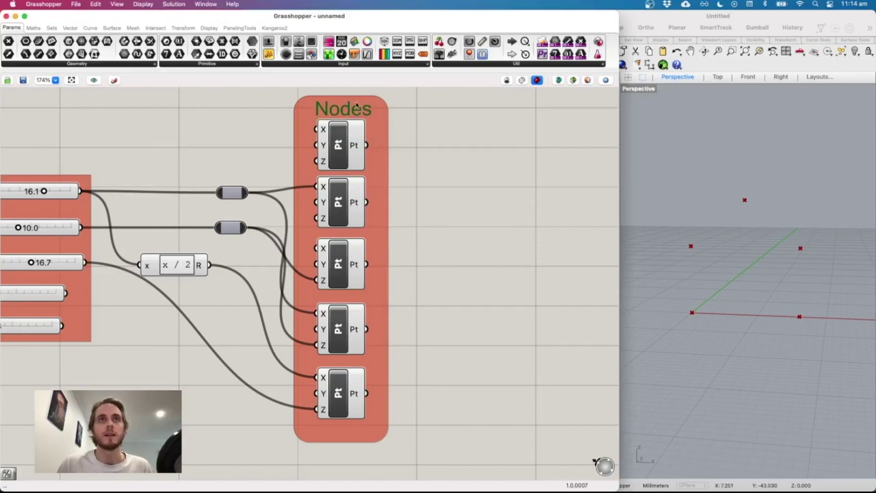
Step: Add the Nodes label to the Construct Point group and nudge the label slightly upward
{"action": "left_click", "coordinate": [385, 127]}
{"action": "right_click", "coordinate": [384, 127]}
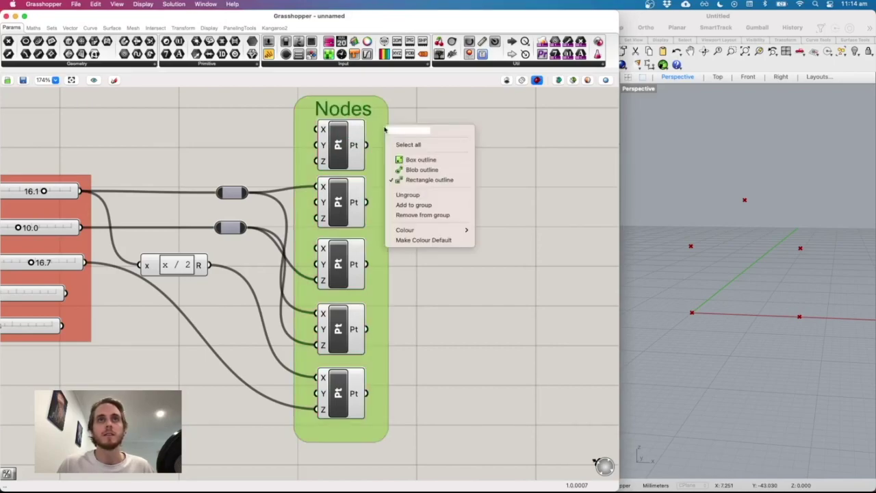
{"action": "left_click", "coordinate": [430, 204]}
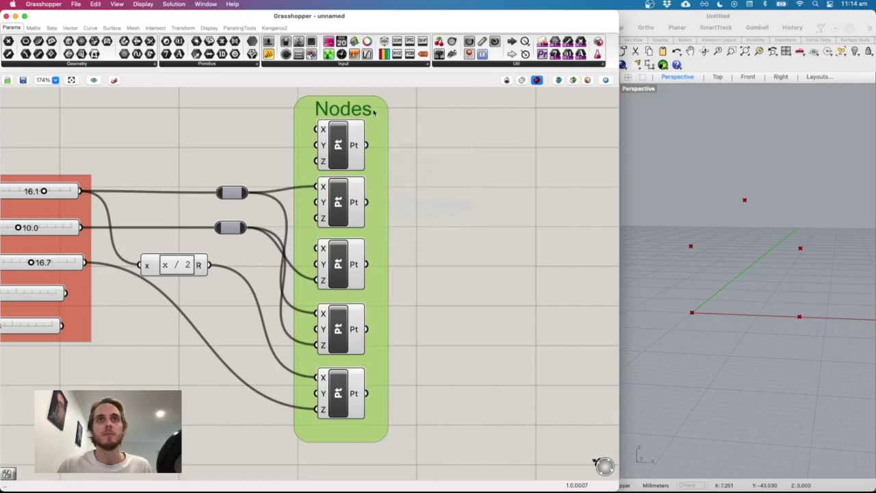
{"action": "left_click", "coordinate": [357, 103]}
{"action": "mouse_move", "coordinate": [356, 101]}
{"action": "left_mouse_down"}
{"action": "mouse_move", "coordinate": [319, 135]}
{"action": "mouse_move", "coordinate": [417, 145]}
{"action": "mouse_move", "coordinate": [345, 108]}
{"action": "mouse_move", "coordinate": [353, 105]}
{"action": "left_mouse_up"}
{"action": "left_click", "coordinate": [455, 186]}
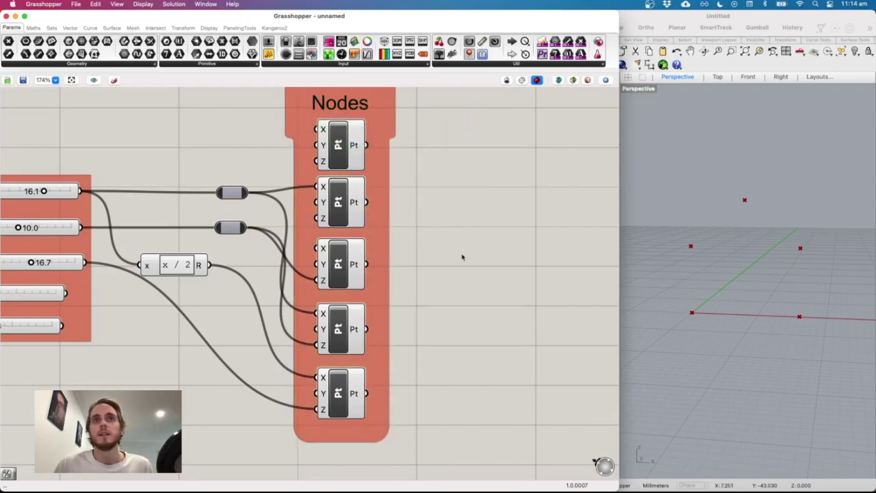
Step: Change the colour of the Nodes group to green
{"action": "right_click", "coordinate": [385, 172]}
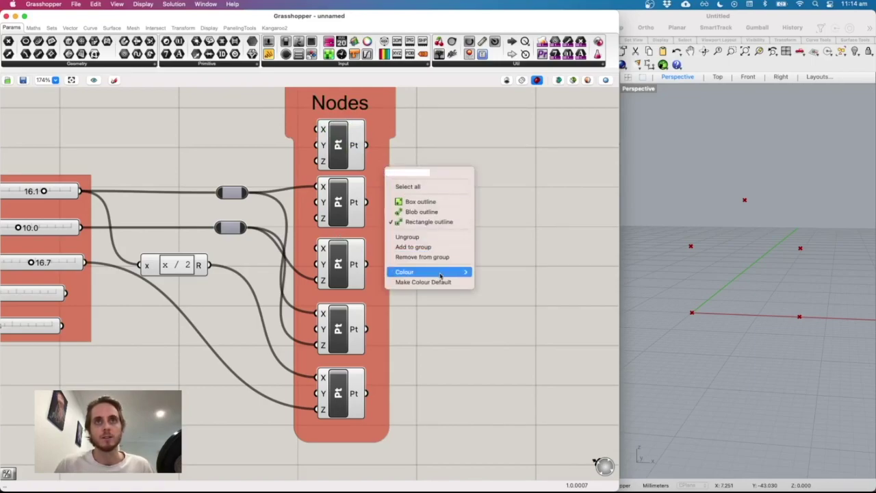
{"action": "mouse_move", "coordinate": [459, 276]}
{"action": "left_click_drag", "start_coordinate": [493, 305], "coordinate": [520, 334]}
Step: Add a Series component in the free space below the x / 2 expression
{"action": "right_click_drag", "start_coordinate": [385, 292], "coordinate": [317, 287]}
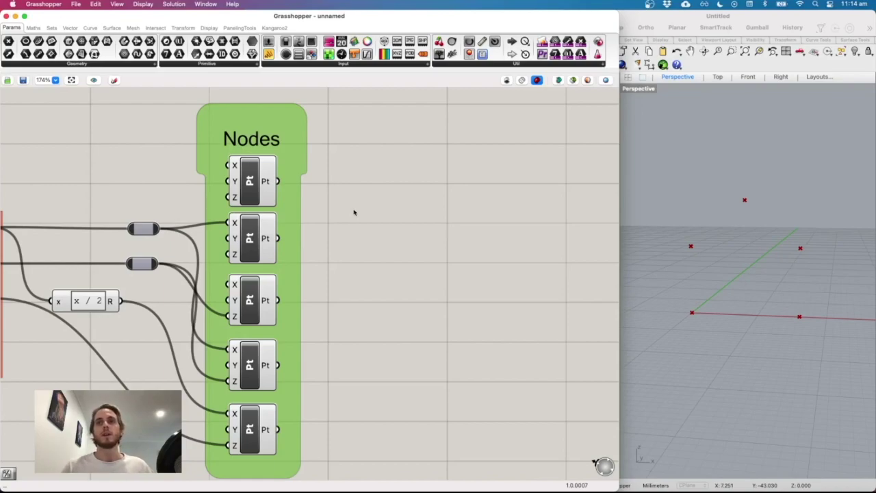
{"action": "scroll", "coordinate": [368, 229], "scroll_direction": "right", "scroll_amount": 3}
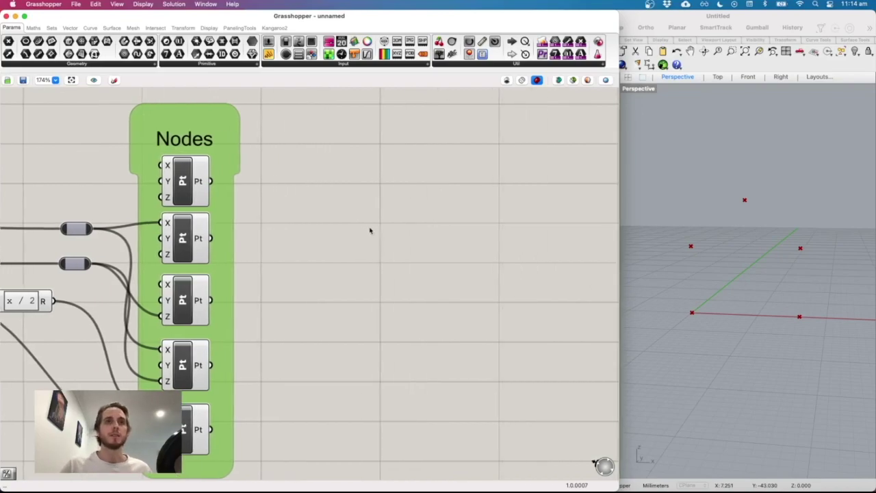
{"action": "scroll", "coordinate": [369, 231], "scroll_direction": "left", "scroll_amount": 8}
{"action": "scroll", "coordinate": [400, 211], "scroll_direction": "down", "scroll_amount": 1}
{"action": "scroll", "coordinate": [400, 211], "scroll_direction": "left", "scroll_amount": 1}
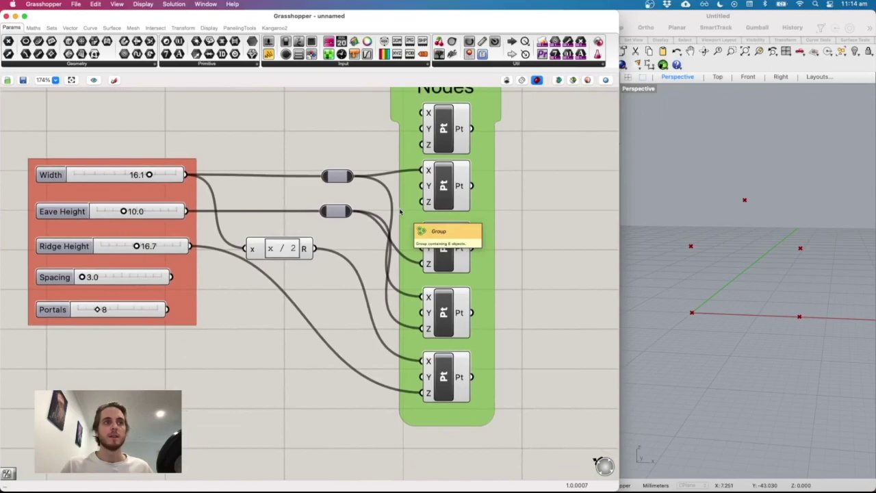
{"action": "scroll", "coordinate": [401, 219], "scroll_direction": "down", "scroll_amount": 2}
{"action": "scroll", "coordinate": [401, 219], "scroll_direction": "left", "scroll_amount": 1}
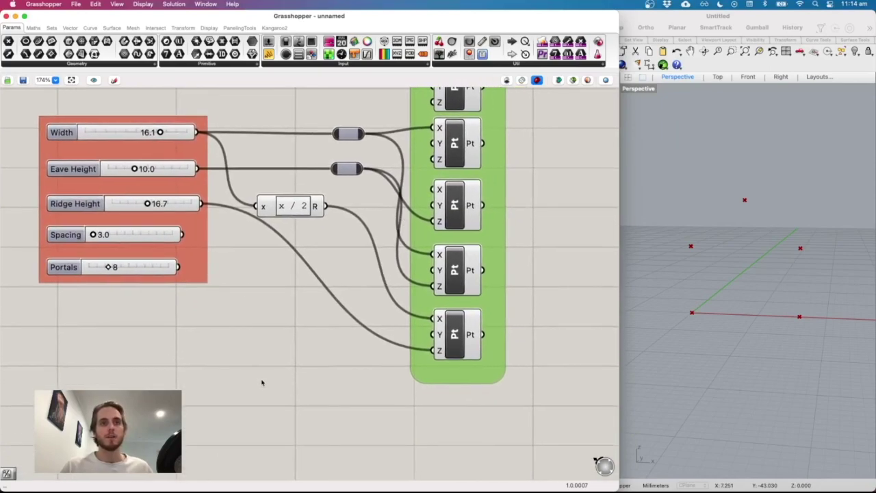
{"action": "double_click", "coordinate": [290, 398]}
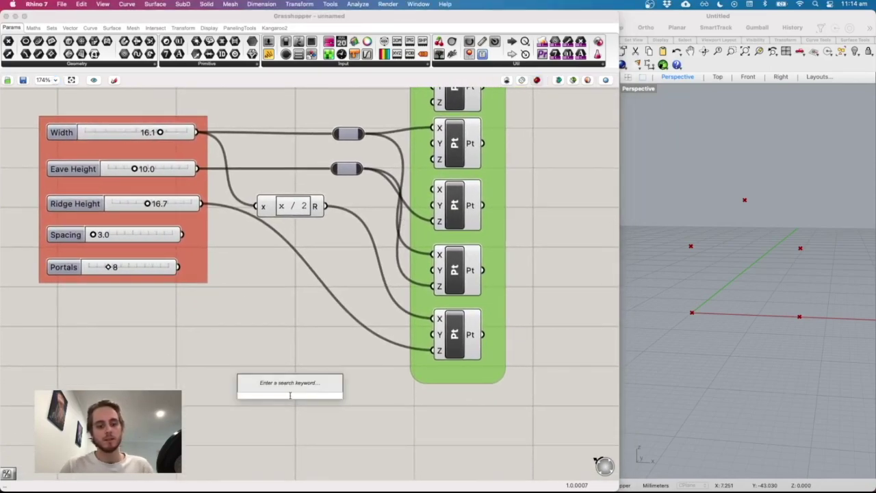
{"action": "type", "text": "serie"}
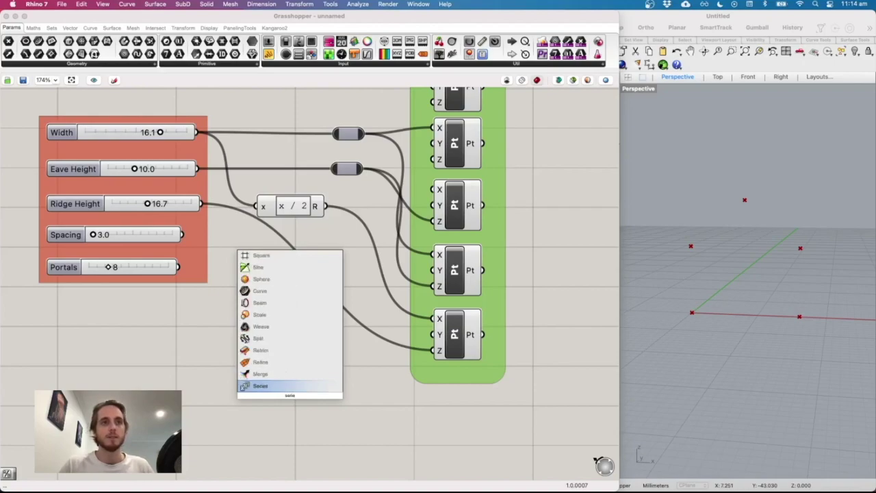
{"action": "key", "text": "Return"}
{"action": "left_click_drag", "start_coordinate": [269, 381], "coordinate": [278, 367]}
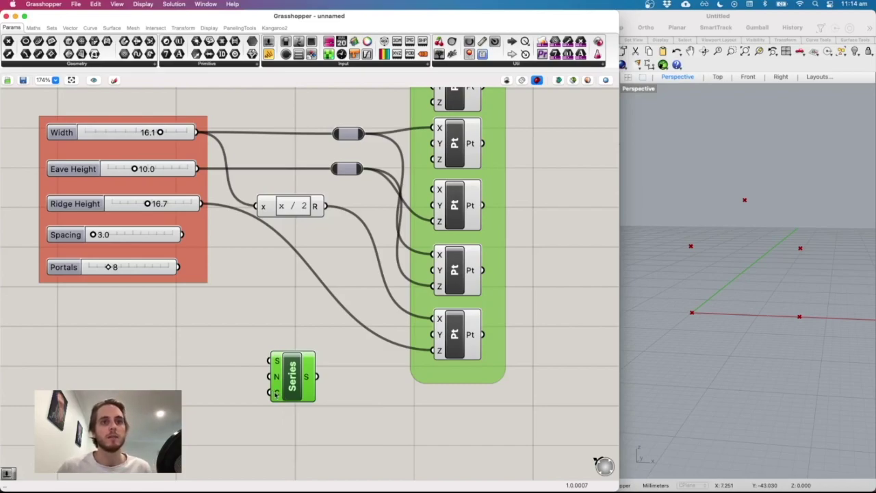
Step: Connect Portals to the Series component's C input and Spacing to its N input, moving Series slightly down
{"action": "left_click_drag", "start_coordinate": [178, 267], "coordinate": [274, 391]}
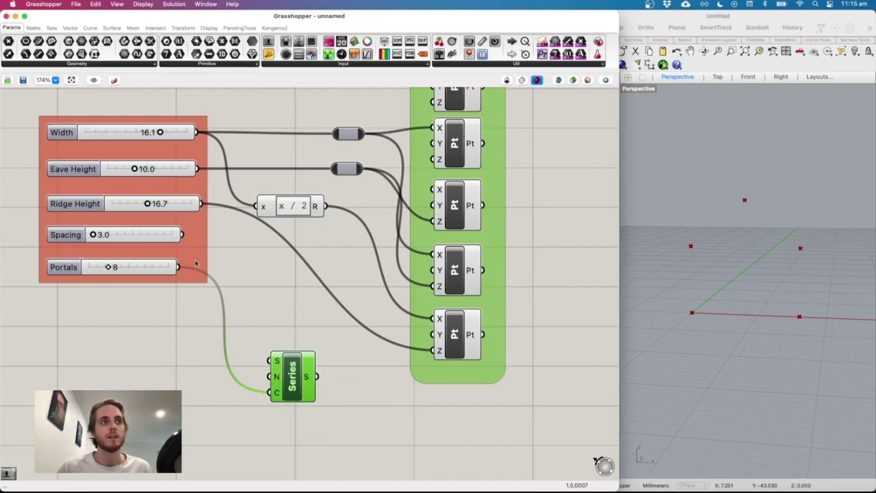
{"action": "left_click_drag", "start_coordinate": [182, 234], "coordinate": [291, 394]}
Step: Add a Panel to the right of the Series component and connect the Series S output to it
{"action": "double_click", "coordinate": [377, 418]}
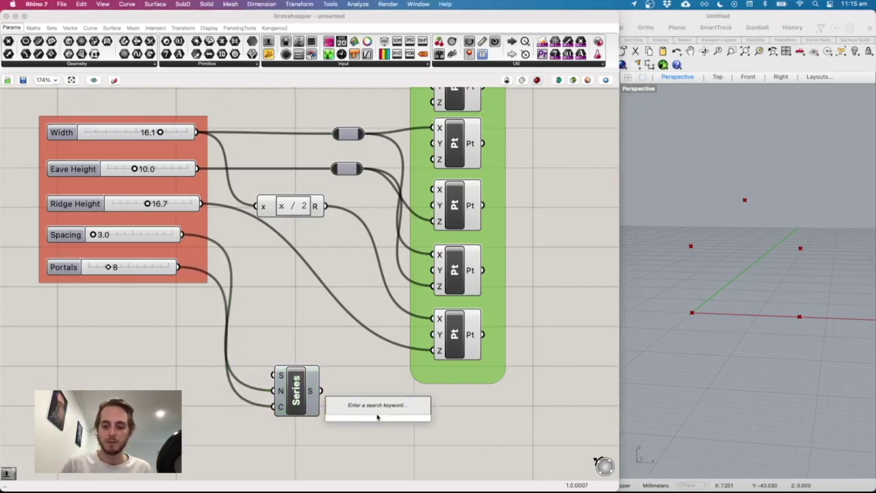
{"action": "type", "text": "panel"}
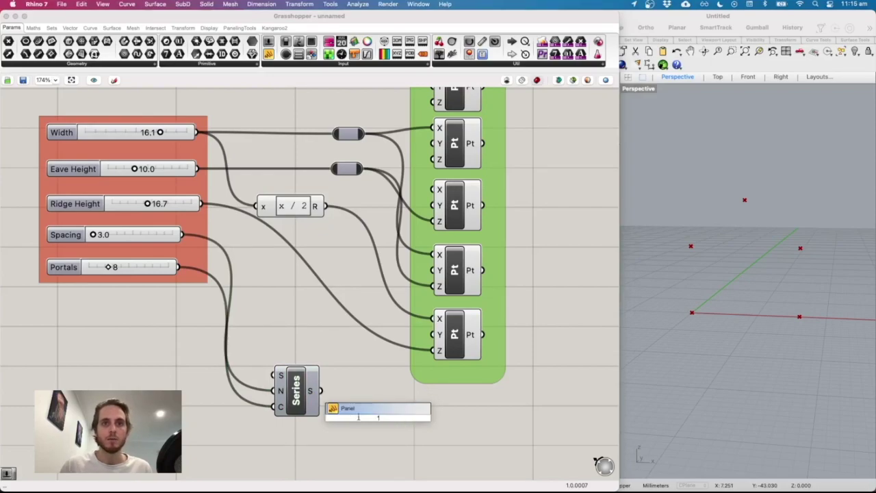
{"action": "key", "text": "Return"}
{"action": "scroll", "coordinate": [352, 383], "scroll_direction": "down", "scroll_amount": 1}
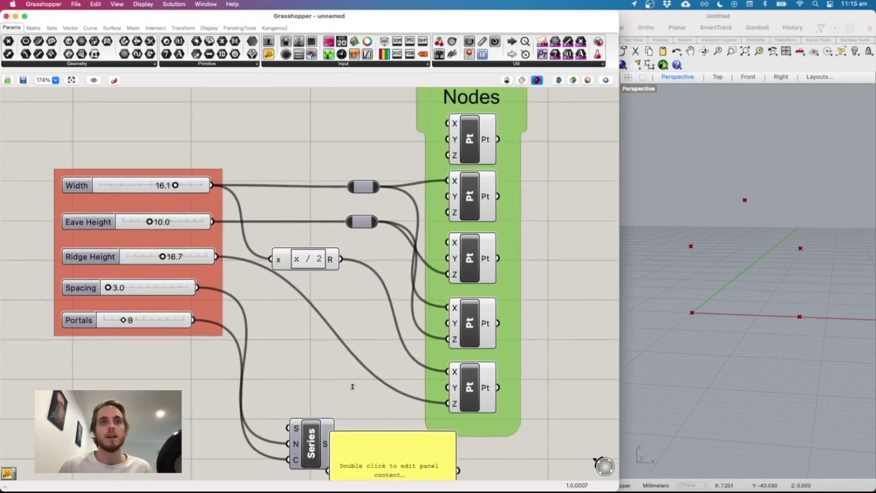
{"action": "scroll", "coordinate": [353, 387], "scroll_direction": "up", "scroll_amount": 1}
{"action": "right_click_drag", "start_coordinate": [353, 387], "coordinate": [411, 388]}
{"action": "left_click_drag", "start_coordinate": [412, 387], "coordinate": [425, 410]}
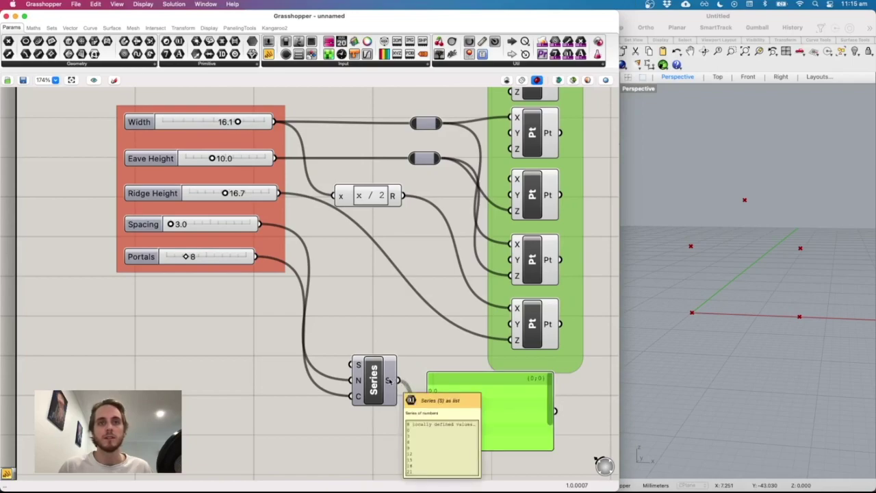
Step: Move the Series output Panel clear of the Nodes group and enlarge it to show the full list
{"action": "right_click_drag", "start_coordinate": [424, 395], "coordinate": [335, 373]}
{"action": "scroll", "coordinate": [333, 369], "scroll_direction": "down", "scroll_amount": 5}
{"action": "scroll", "coordinate": [330, 370], "scroll_direction": "right", "scroll_amount": 4}
{"action": "left_click_drag", "start_coordinate": [328, 371], "coordinate": [525, 381]}
{"action": "left_click_drag", "start_coordinate": [472, 319], "coordinate": [465, 232]}
{"action": "scroll", "coordinate": [401, 268], "scroll_direction": "right", "scroll_amount": 2}
{"action": "scroll", "coordinate": [399, 269], "scroll_direction": "left", "scroll_amount": 6}
{"action": "scroll", "coordinate": [398, 269], "scroll_direction": "up", "scroll_amount": 1}
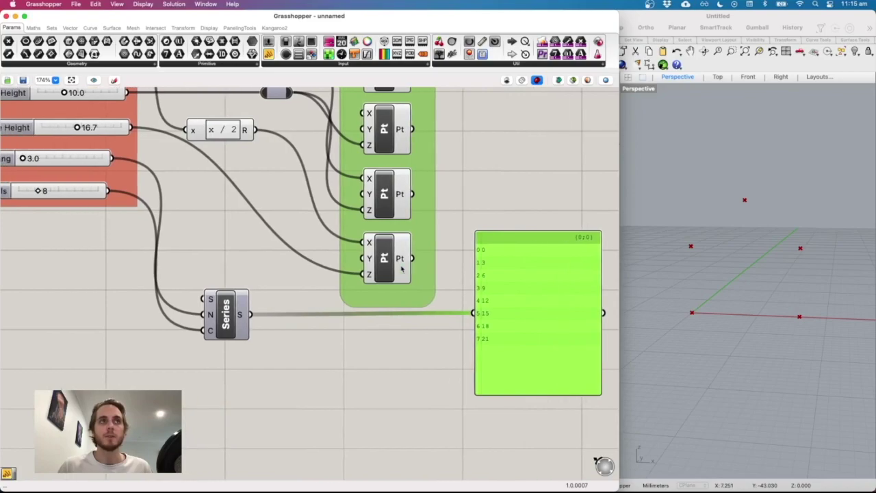
Step: Set the Portals slider to 6 and the Spacing slider to 3.1, and delete the Series output Panel
{"action": "left_click_drag", "start_coordinate": [49, 200], "coordinate": [43, 201]}
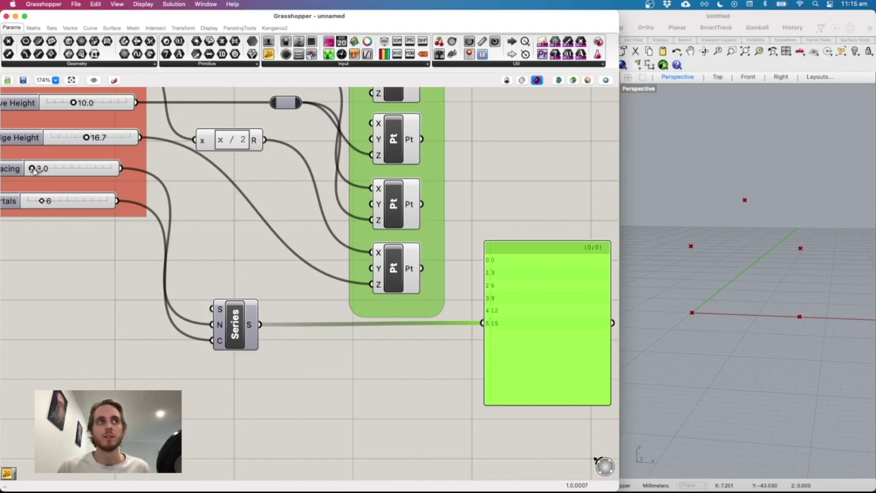
{"action": "mouse_move", "coordinate": [39, 171]}
{"action": "left_mouse_down"}
{"action": "mouse_move", "coordinate": [48, 173]}
{"action": "mouse_move", "coordinate": [33, 171]}
{"action": "left_mouse_up"}
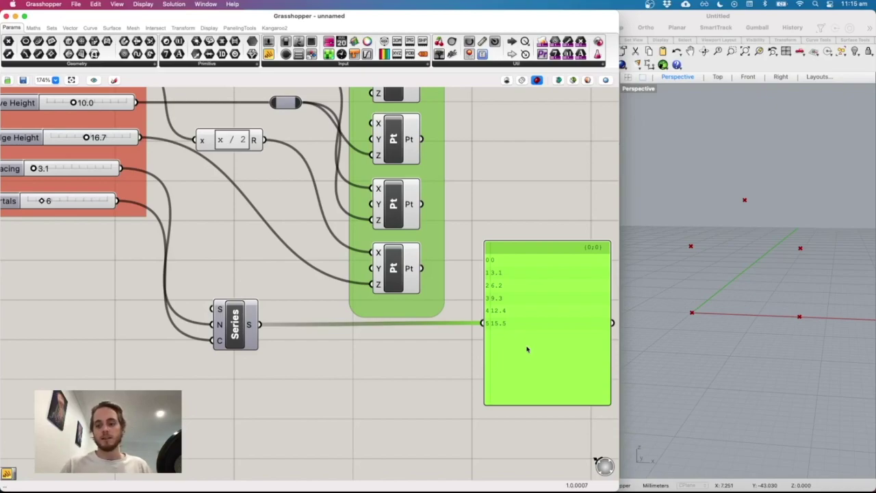
{"action": "key", "text": "Delete"}
Step: Add a Unit Y component below the Nodes group and connect the Series S output to its F input
{"action": "double_click", "coordinate": [389, 365]}
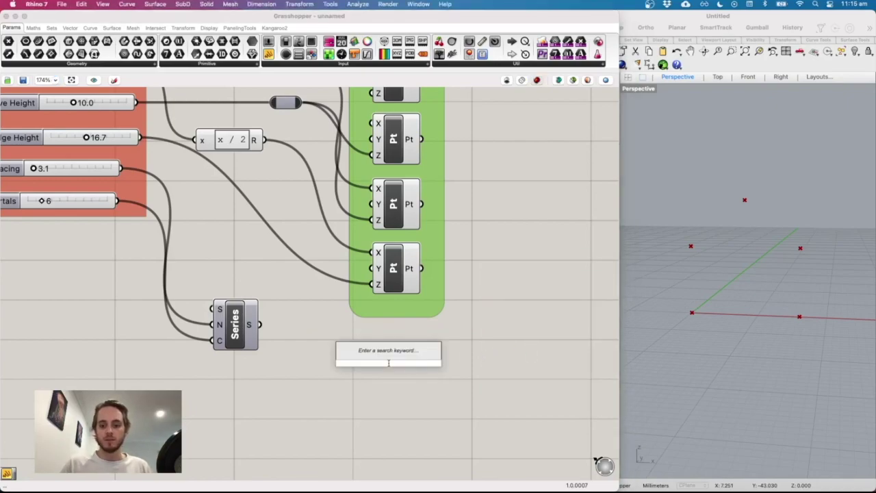
{"action": "type", "text": "y"}
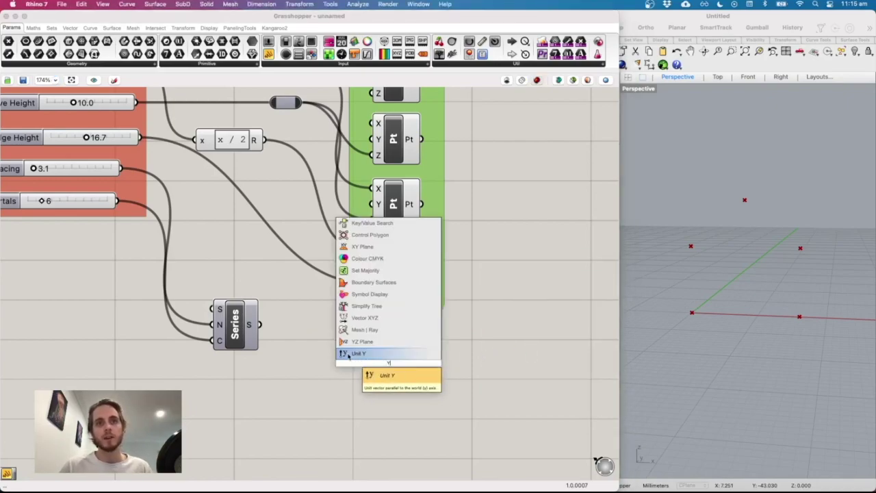
{"action": "left_click", "coordinate": [354, 355]}
{"action": "left_click_drag", "start_coordinate": [260, 325], "coordinate": [370, 362]}
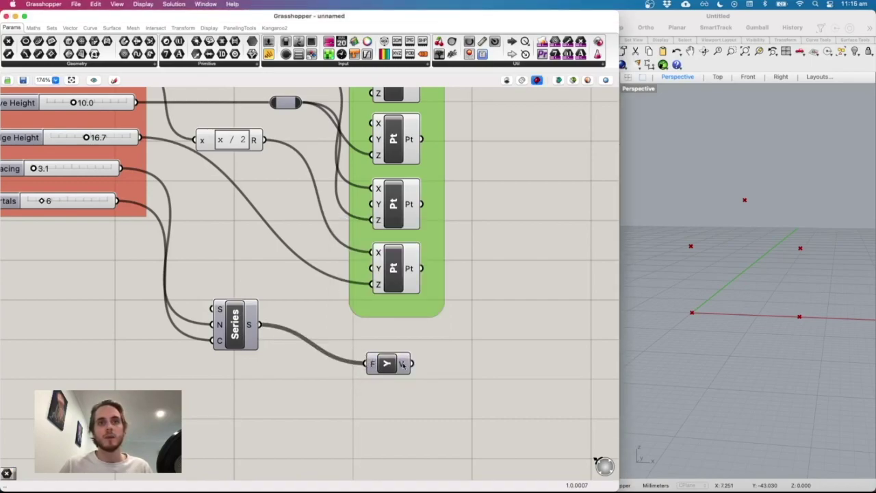
Step: Add a Panel connected to the Unit Y component's V output and place it slightly above and beside it
{"action": "double_click", "coordinate": [426, 397]}
{"action": "type", "text": "panel"}
{"action": "key", "text": "Return"}
{"action": "left_click_drag", "start_coordinate": [403, 387], "coordinate": [478, 356]}
{"action": "left_click_drag", "start_coordinate": [411, 364], "coordinate": [438, 362]}
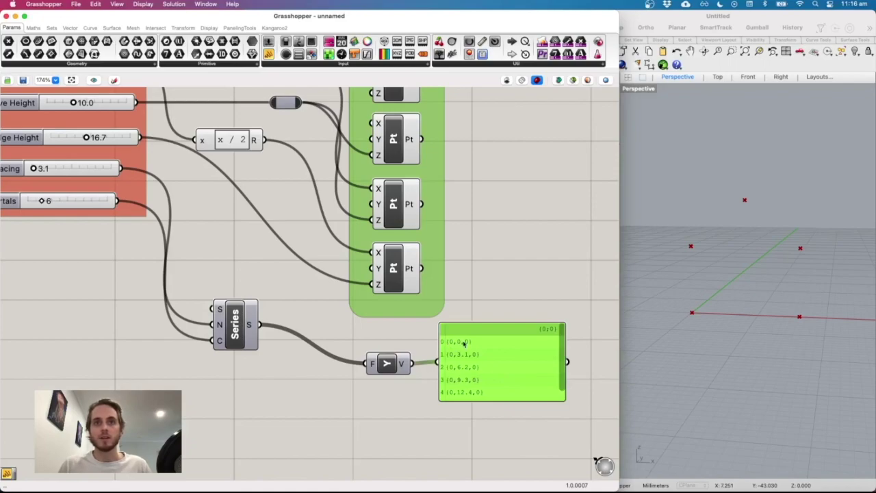
{"action": "left_click_drag", "start_coordinate": [464, 341], "coordinate": [485, 308]}
{"action": "left_click", "coordinate": [448, 426]}
Step: Add a second Panel below Unit Y and connect the Series S output to it for comparison
{"action": "double_click", "coordinate": [404, 411]}
{"action": "type", "text": "panel"}
{"action": "key", "text": "Return"}
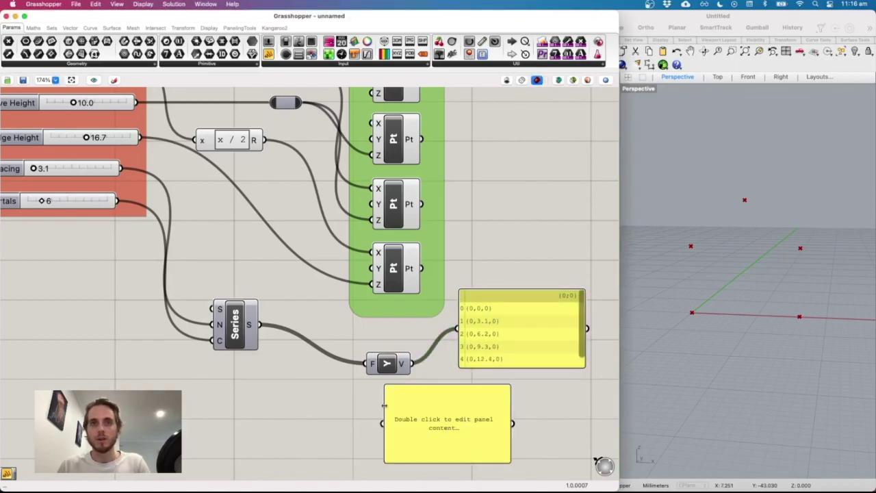
{"action": "left_click_drag", "start_coordinate": [260, 325], "coordinate": [381, 422]}
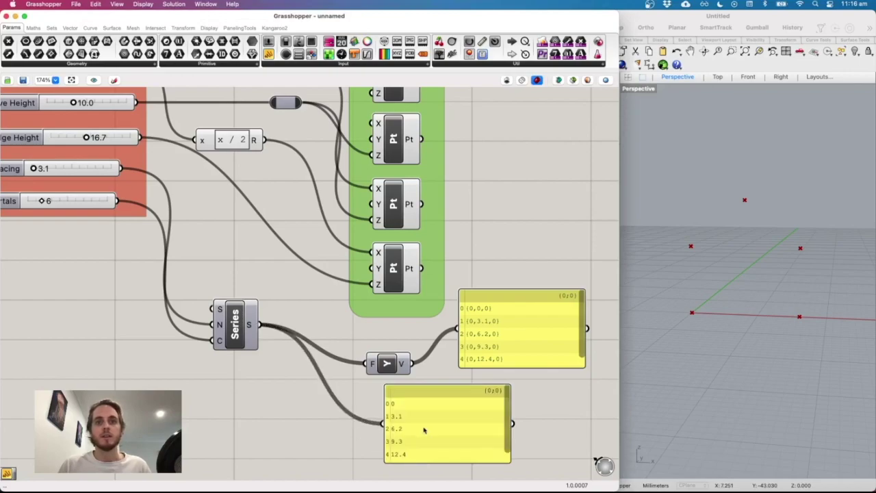
Step: Delete both comparison Panels and shift the Unit Y component slightly up and to the right
{"action": "left_click", "coordinate": [487, 335]}
{"action": "key", "text": "Delete"}
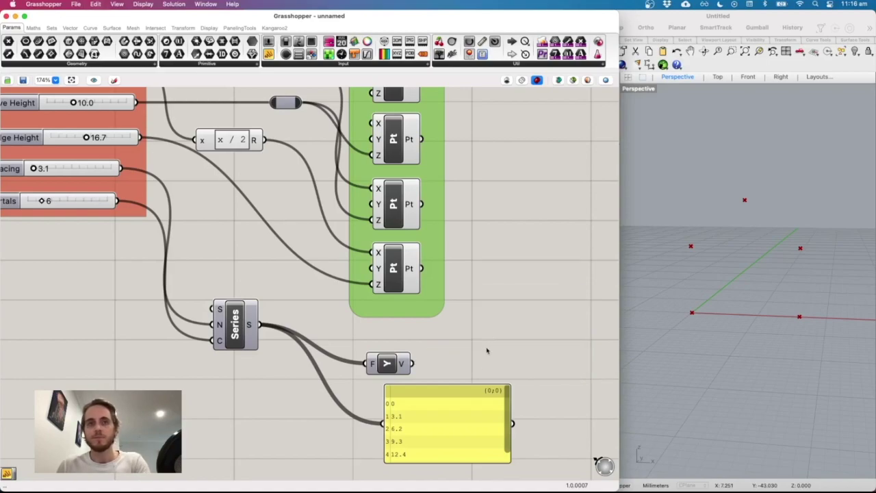
{"action": "left_click", "coordinate": [427, 420]}
{"action": "key", "text": "Delete"}
{"action": "scroll", "coordinate": [317, 375], "scroll_direction": "right", "scroll_amount": 4}
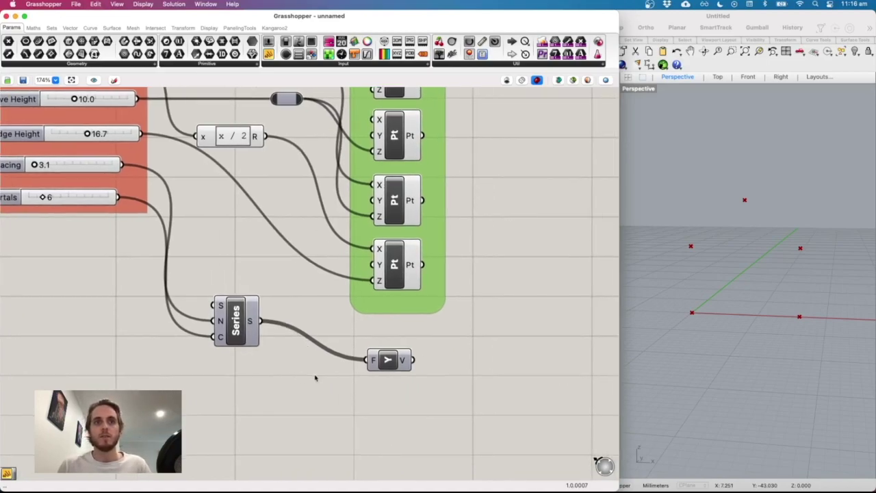
{"action": "left_click_drag", "start_coordinate": [317, 365], "coordinate": [345, 345]}
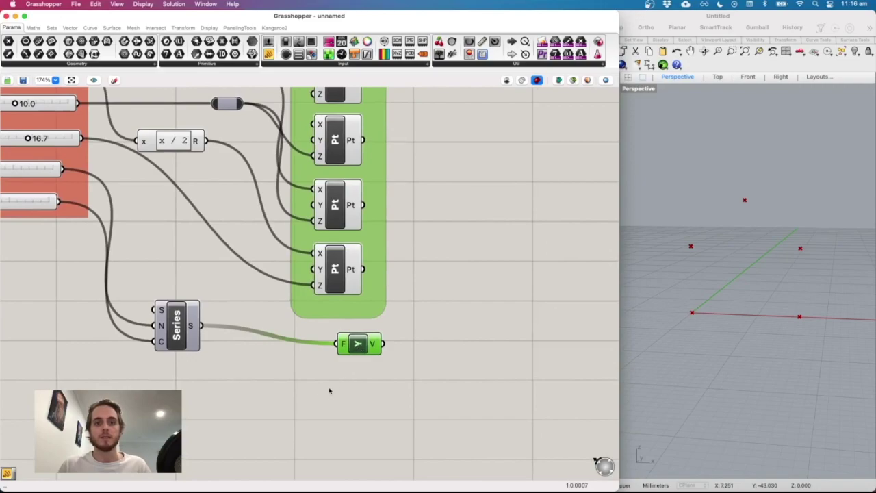
Step: Add a Move component to the right of the Nodes group, level with the first Construct Point
{"action": "scroll", "coordinate": [309, 392], "scroll_direction": "up", "scroll_amount": 5}
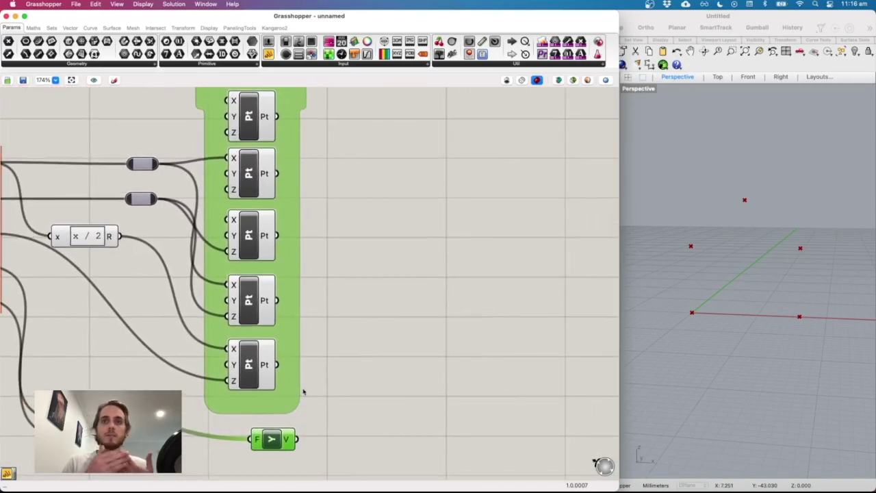
{"action": "scroll", "coordinate": [325, 338], "scroll_direction": "up", "scroll_amount": 2}
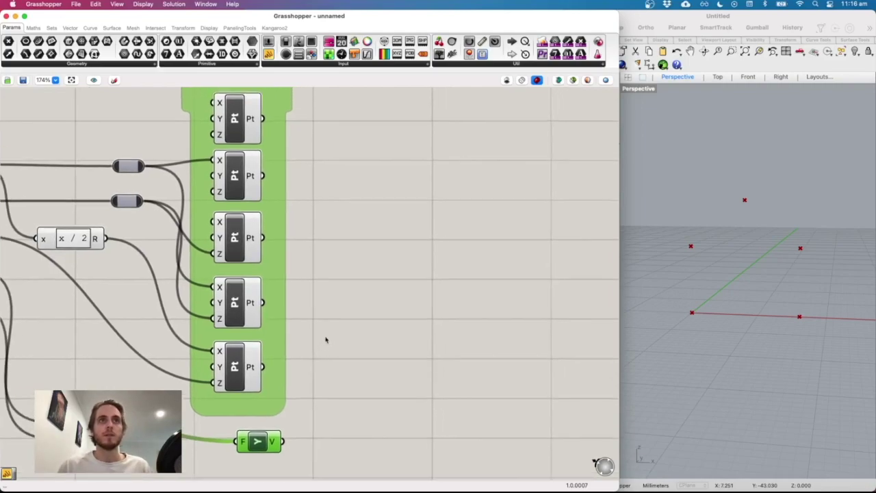
{"action": "double_click", "coordinate": [385, 193]}
{"action": "type", "text": "M"}
{"action": "key", "text": "BackSpace"}
{"action": "type", "text": "Move"}
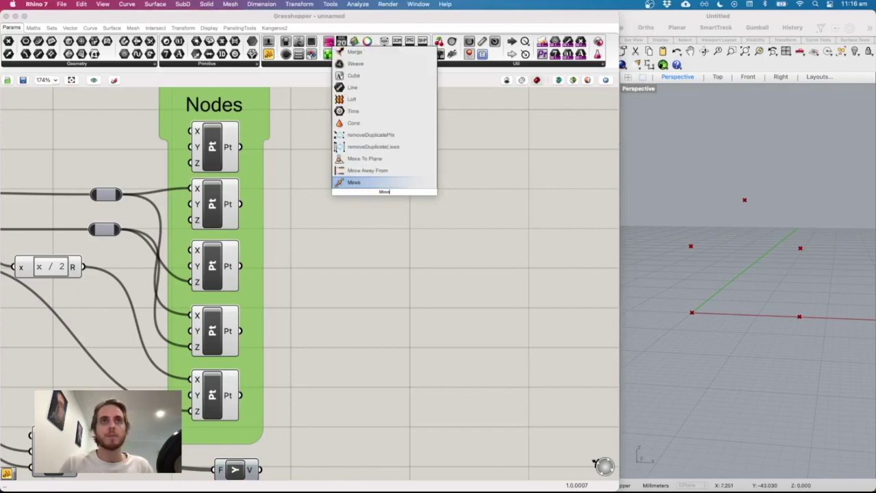
{"action": "key", "text": "Return"}
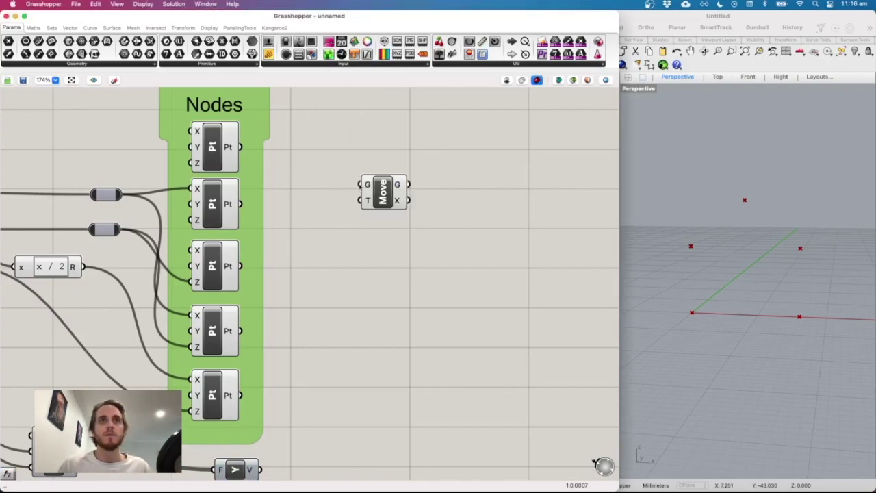
{"action": "left_click_drag", "start_coordinate": [370, 198], "coordinate": [367, 162]}
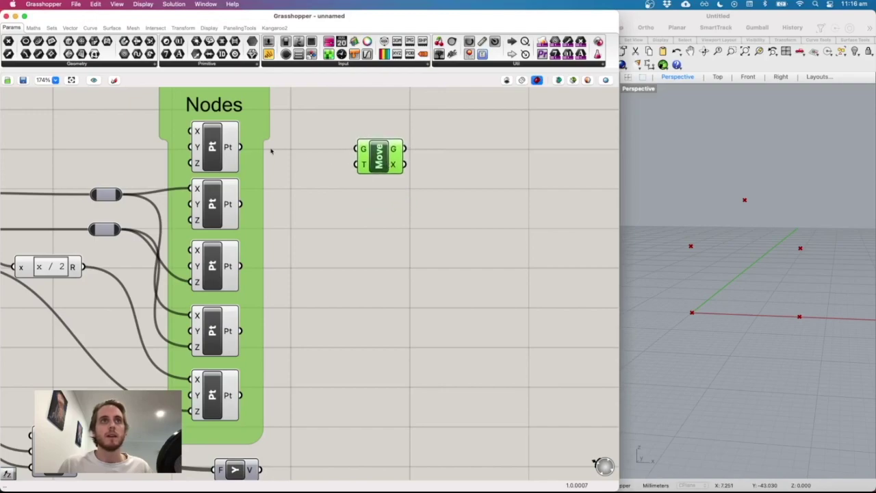
Step: Connect Unit Y's V output to the Move component's T input and the first Construct Point to its G input
{"action": "mouse_move", "coordinate": [363, 155]}
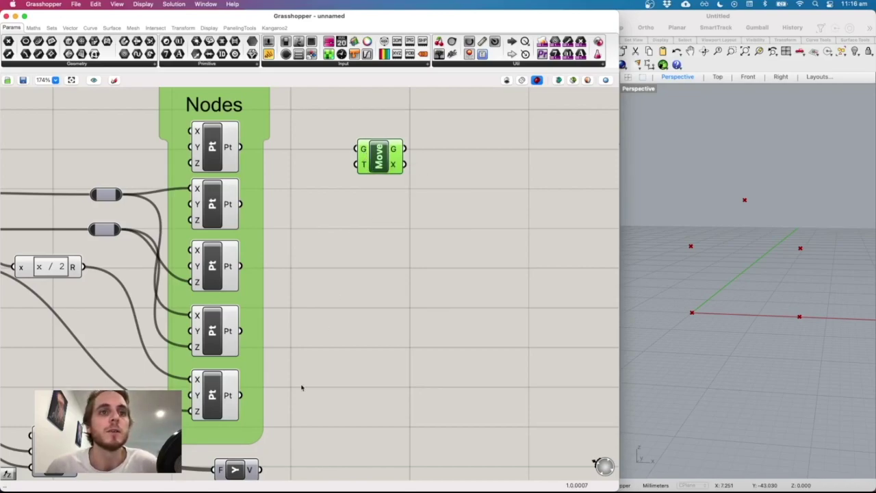
{"action": "left_click_drag", "start_coordinate": [262, 470], "coordinate": [357, 171]}
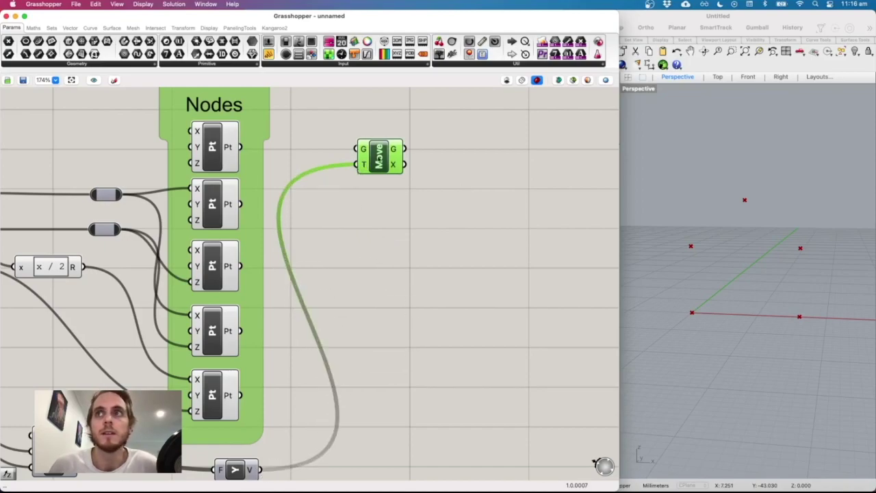
{"action": "left_click_drag", "start_coordinate": [241, 147], "coordinate": [357, 148]}
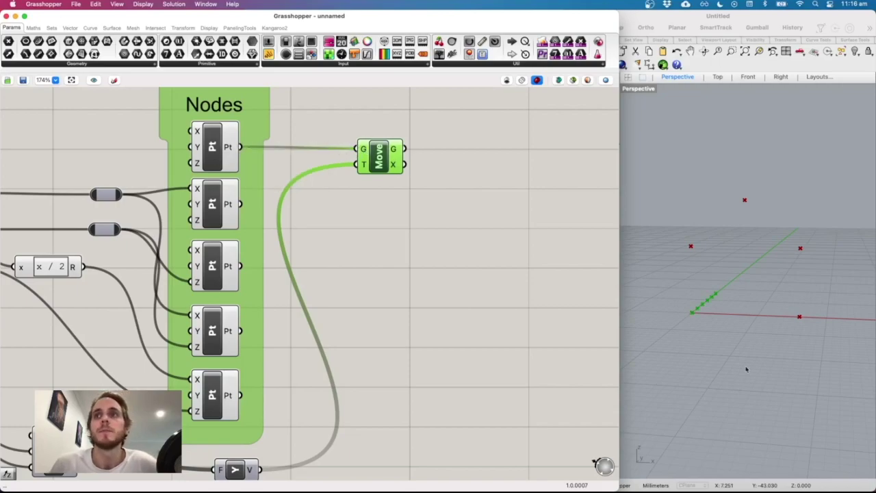
{"action": "left_click", "coordinate": [756, 339]}
{"action": "right_click_drag", "start_coordinate": [753, 327], "coordinate": [723, 325]}
{"action": "right_click_drag", "start_coordinate": [648, 310], "coordinate": [670, 315]}
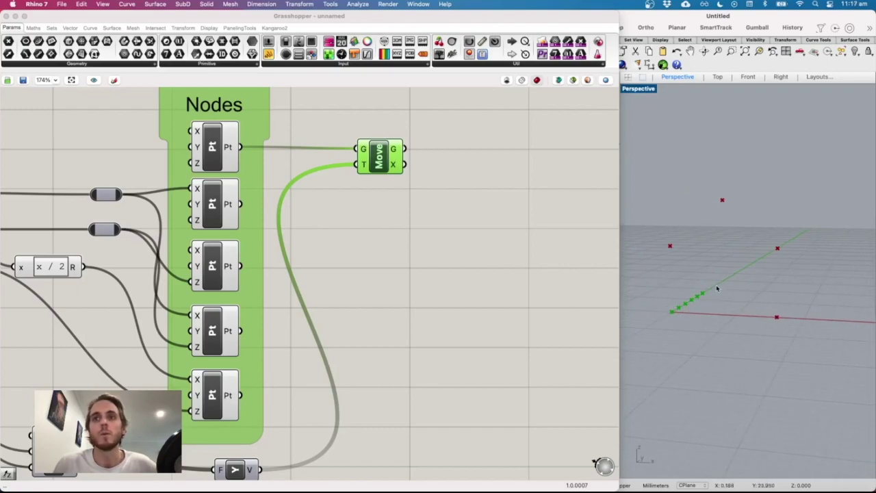
Step: Shift Move further right, duplicate it four times down the column, and feed each remaining Construct Point into its own copy's G input
{"action": "left_click_drag", "start_coordinate": [387, 159], "coordinate": [431, 158]}
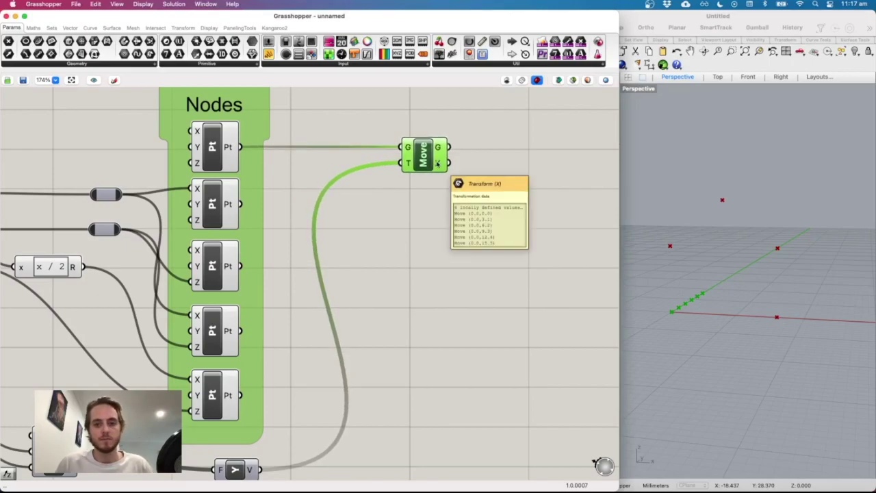
{"action": "key", "text": "super+c"}
{"action": "key", "text": "super+v"}
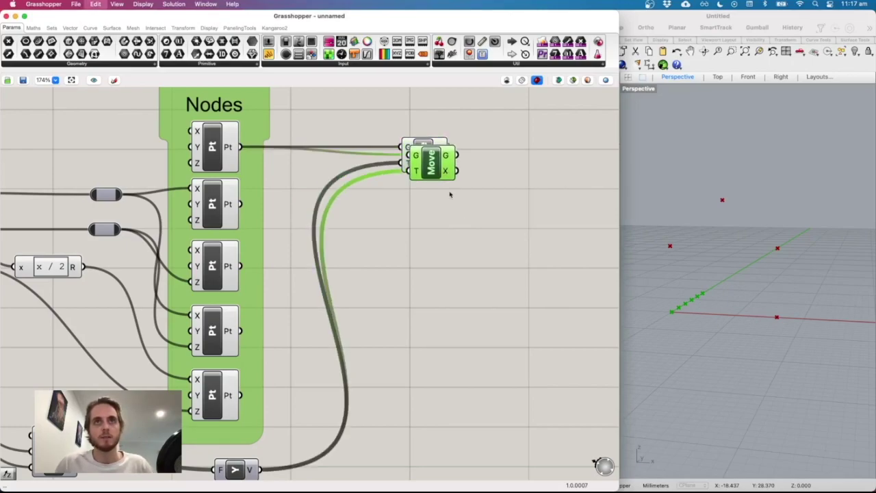
{"action": "key", "text": "super+v"}
{"action": "key", "text": "super+v"}
{"action": "key", "text": "super+v"}
{"action": "right_click_drag", "start_coordinate": [262, 477], "coordinate": [229, 476]}
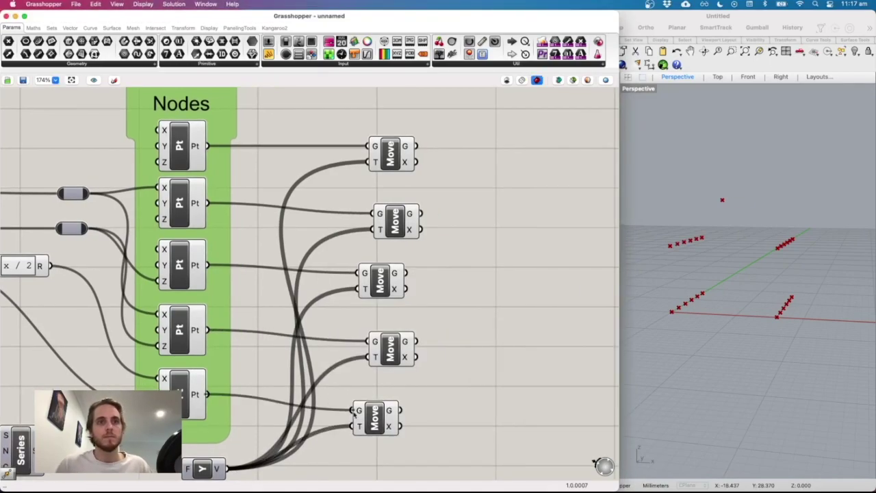
Step: Set the Spacing slider to 6.1 to spread the portal points further apart along the Y axis
{"action": "right_click_drag", "start_coordinate": [751, 335], "coordinate": [750, 336]}
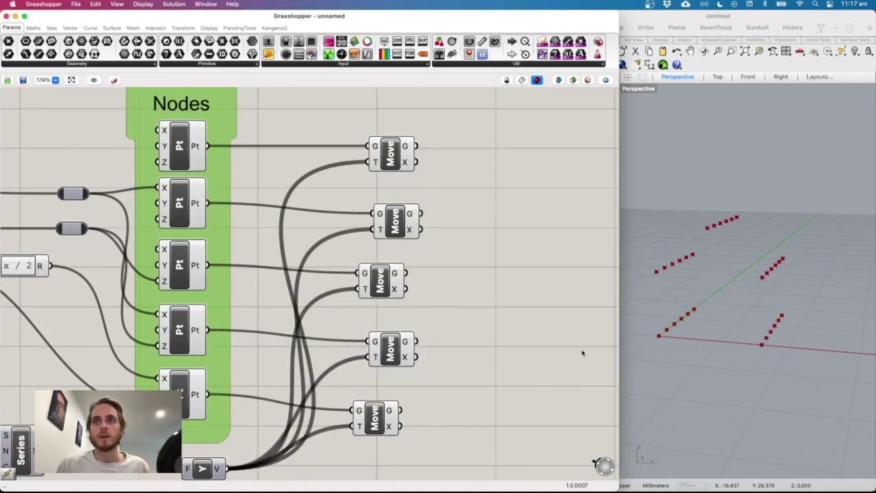
{"action": "scroll", "coordinate": [554, 342], "scroll_direction": "left", "scroll_amount": 10}
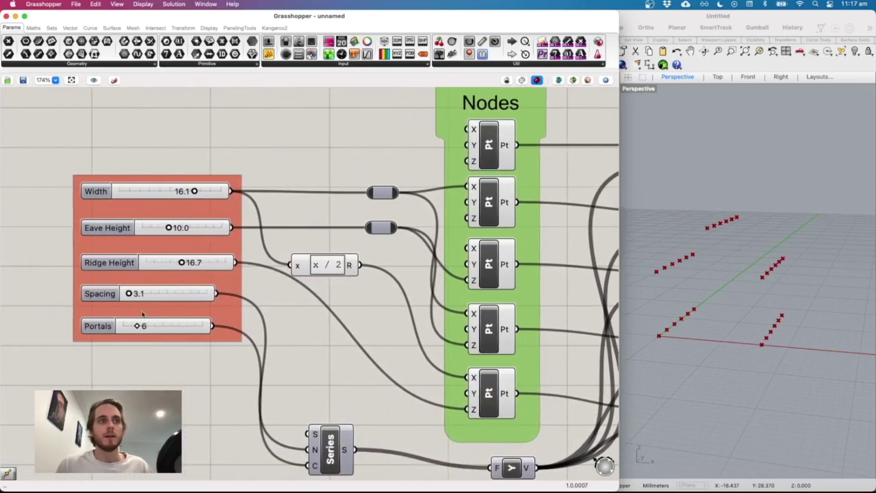
{"action": "left_click_drag", "start_coordinate": [129, 294], "coordinate": [177, 294]}
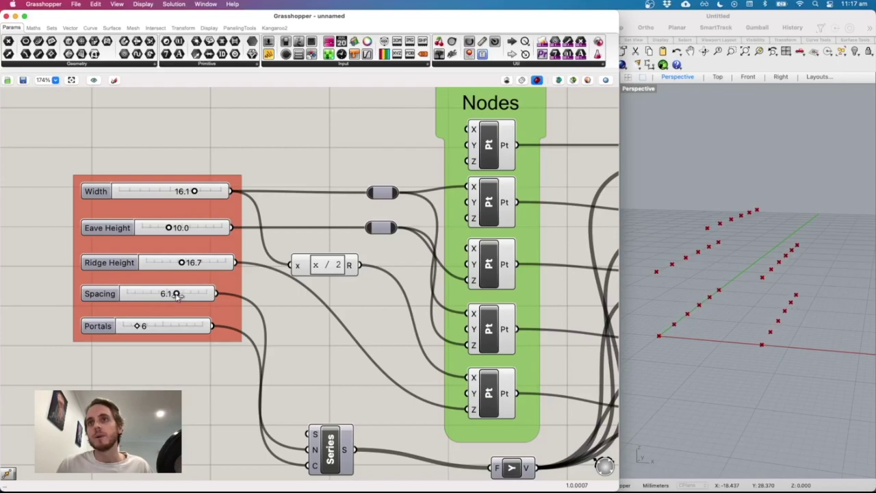
Step: Left-align the five Move components and put them in one group
{"action": "scroll", "coordinate": [182, 295], "scroll_direction": "right", "scroll_amount": 8}
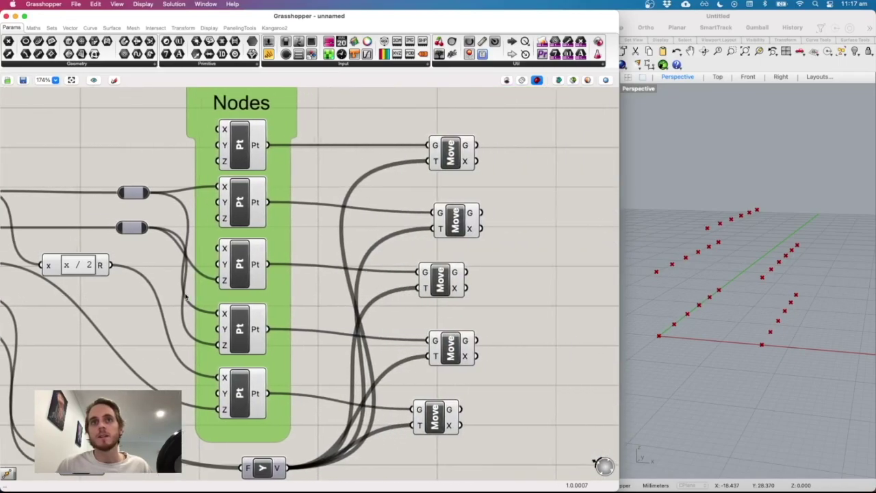
{"action": "left_click_drag", "start_coordinate": [503, 461], "coordinate": [378, 120]}
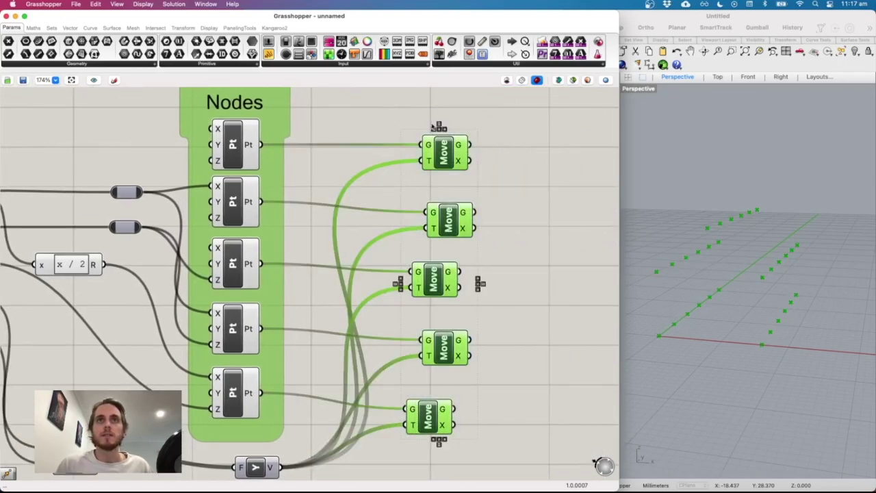
{"action": "left_click", "coordinate": [436, 126]}
{"action": "right_click", "coordinate": [481, 161]}
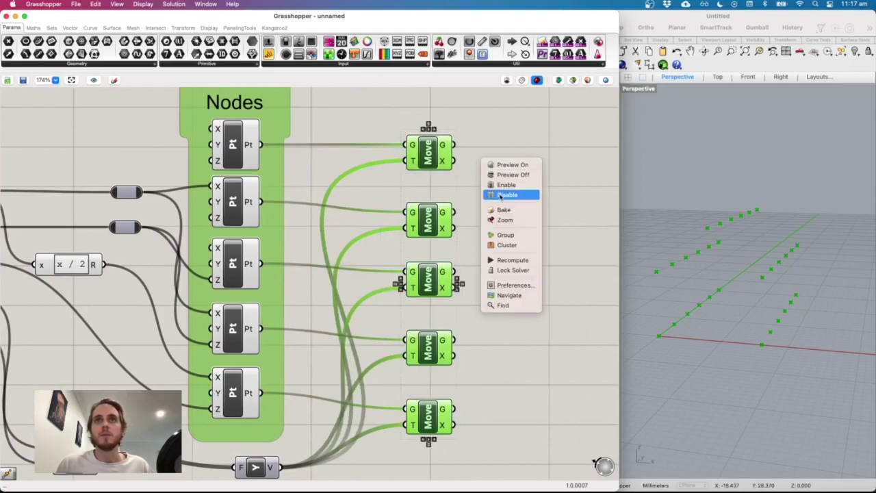
{"action": "left_click", "coordinate": [505, 235]}
{"action": "left_click", "coordinate": [496, 245]}
Step: Nudge the lower four Move components up so each sits level with its Construct Point
{"action": "left_click_drag", "start_coordinate": [445, 229], "coordinate": [444, 217]}
{"action": "left_click_drag", "start_coordinate": [437, 274], "coordinate": [441, 267]}
{"action": "left_click_drag", "start_coordinate": [441, 338], "coordinate": [445, 328]}
{"action": "left_click_drag", "start_coordinate": [429, 419], "coordinate": [435, 402]}
{"action": "left_click", "coordinate": [501, 420]}
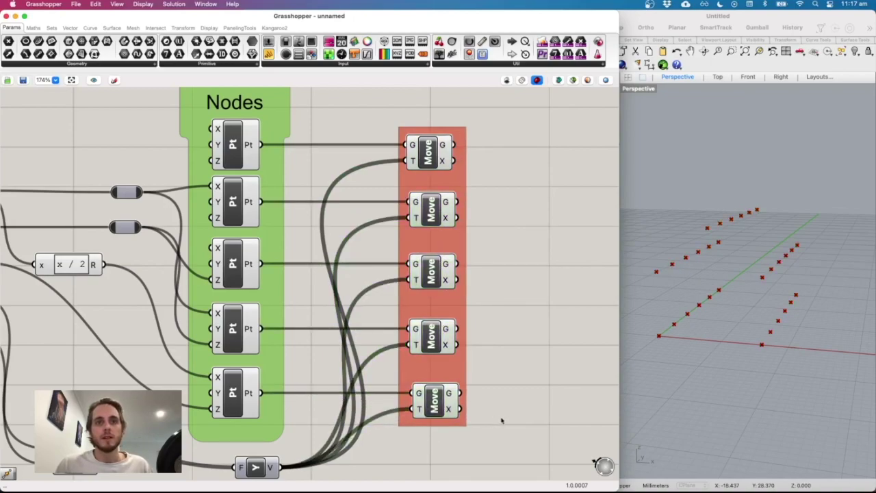
Step: Left-align the five Move components within their group
{"action": "left_click_drag", "start_coordinate": [500, 436], "coordinate": [344, 140]}
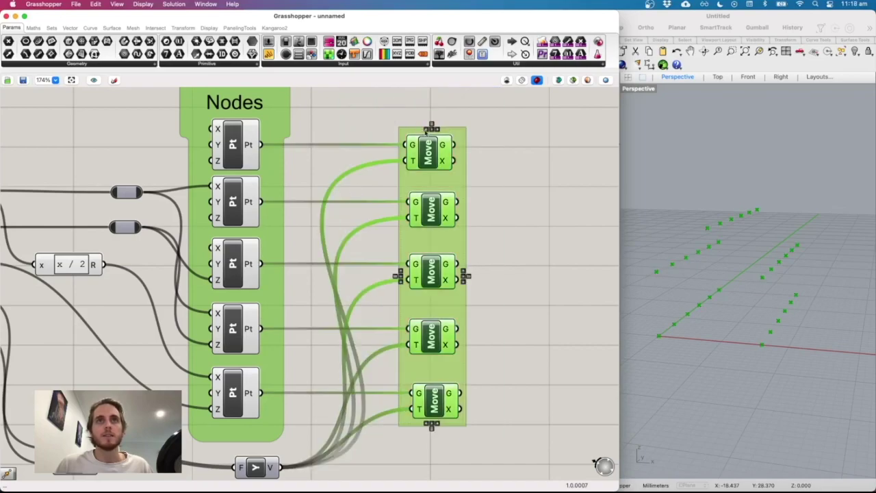
{"action": "left_click", "coordinate": [431, 129]}
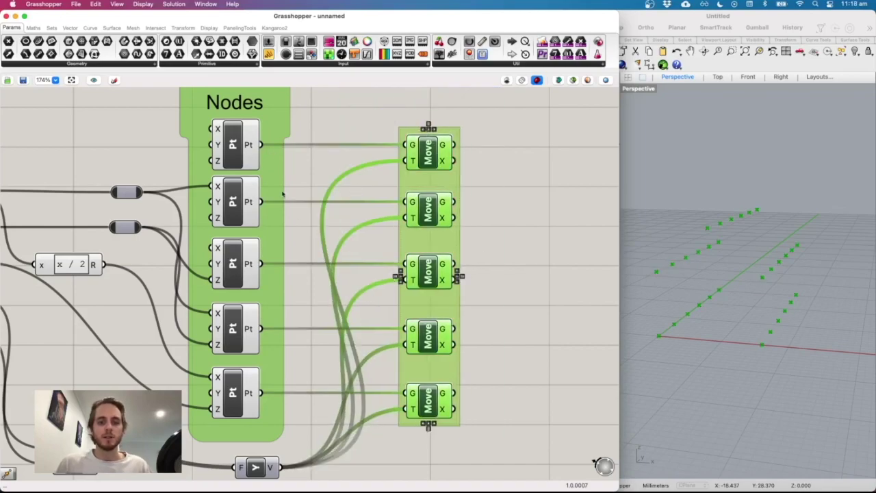
Step: Bring the Series and Unit Y components close together, group them, and shift the group further below the Nodes group
{"action": "scroll", "coordinate": [282, 195], "scroll_direction": "left", "scroll_amount": 3}
{"action": "scroll", "coordinate": [282, 195], "scroll_direction": "left", "scroll_amount": 3}
{"action": "scroll", "coordinate": [282, 195], "scroll_direction": "down", "scroll_amount": 5}
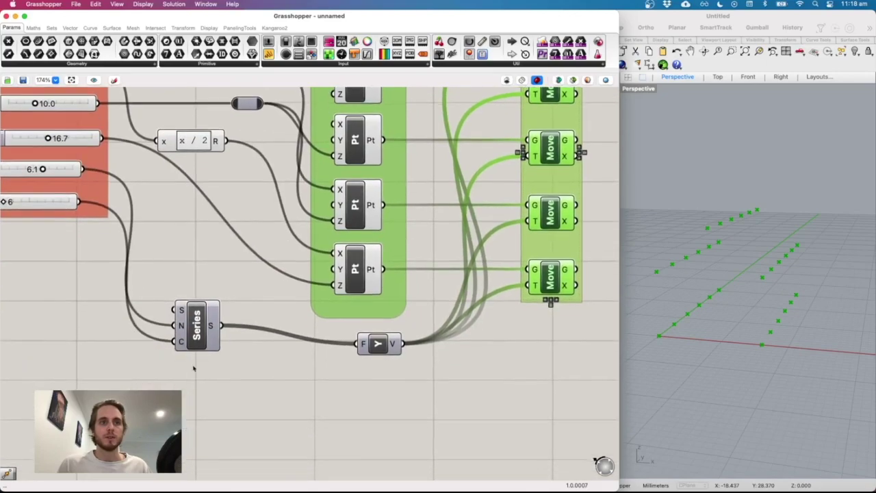
{"action": "left_click_drag", "start_coordinate": [191, 327], "coordinate": [276, 349]}
{"action": "left_click_drag", "start_coordinate": [378, 343], "coordinate": [368, 348]}
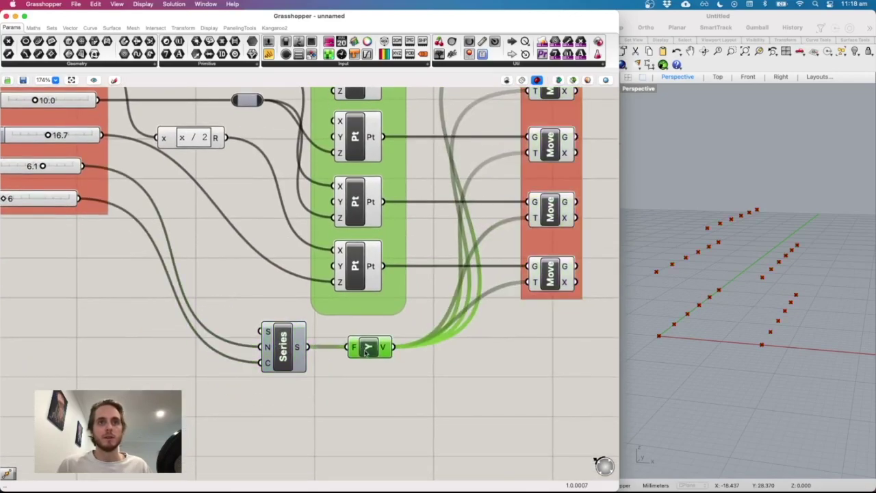
{"action": "left_click_drag", "start_coordinate": [413, 395], "coordinate": [243, 316]}
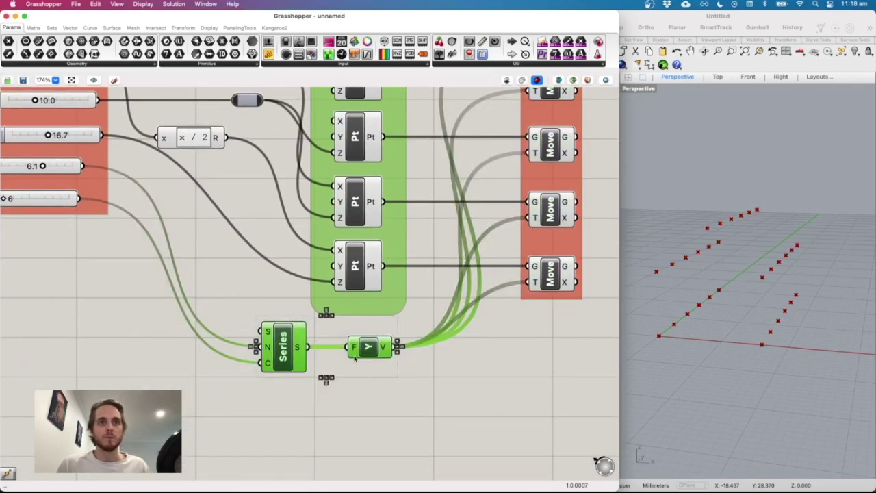
{"action": "right_click", "coordinate": [390, 395]}
{"action": "left_click", "coordinate": [431, 319]}
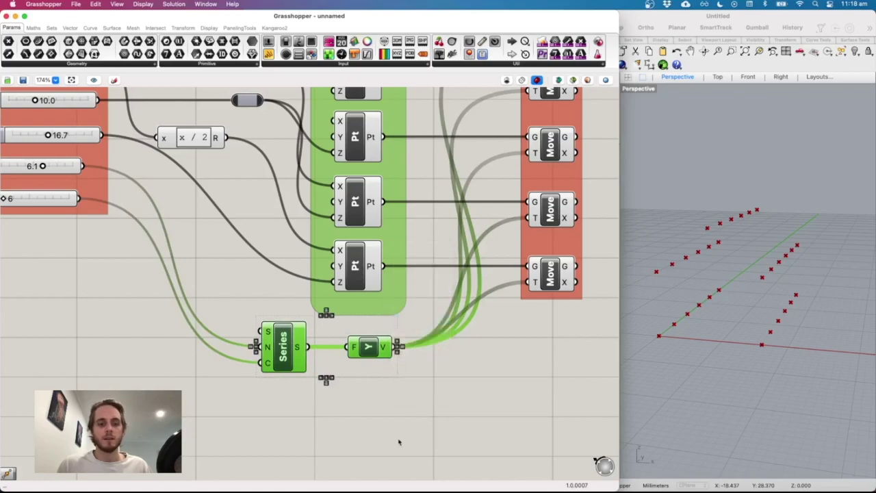
{"action": "left_click_drag", "start_coordinate": [334, 370], "coordinate": [327, 403]}
Step: Compare which viewport points come from the first Construct Point and which come from the first two Move components
{"action": "scroll", "coordinate": [102, 348], "scroll_direction": "right", "scroll_amount": 5}
{"action": "scroll", "coordinate": [103, 348], "scroll_direction": "up", "scroll_amount": 4}
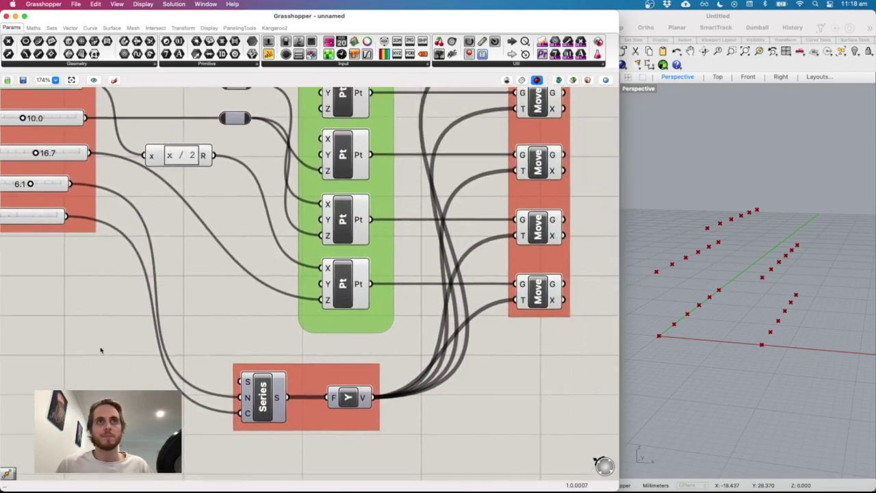
{"action": "left_click_drag", "start_coordinate": [423, 175], "coordinate": [439, 173]}
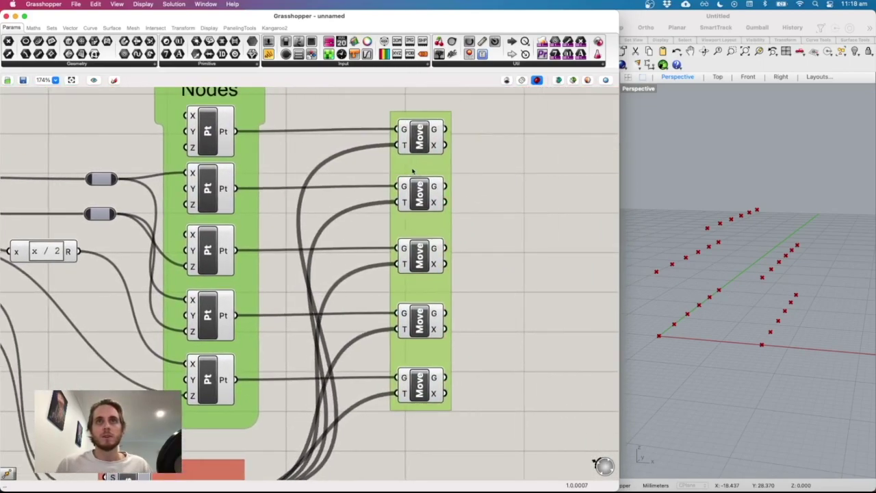
{"action": "left_click", "coordinate": [428, 193]}
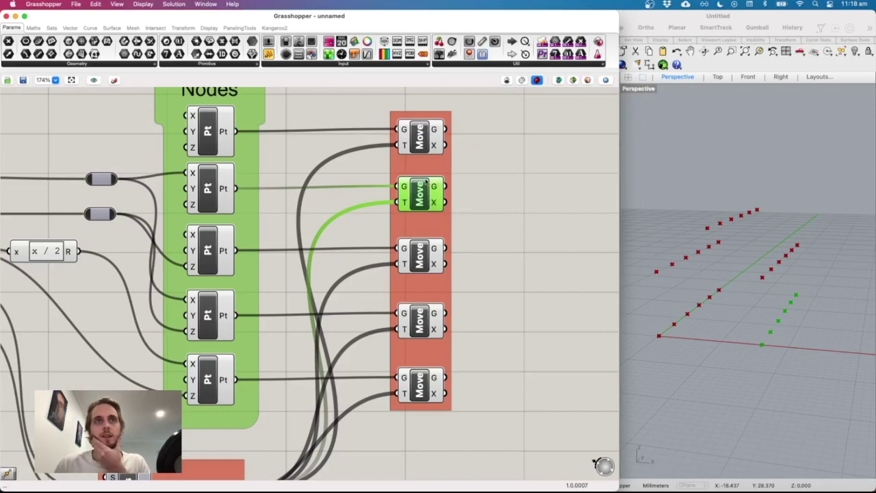
{"action": "left_click", "coordinate": [204, 130]}
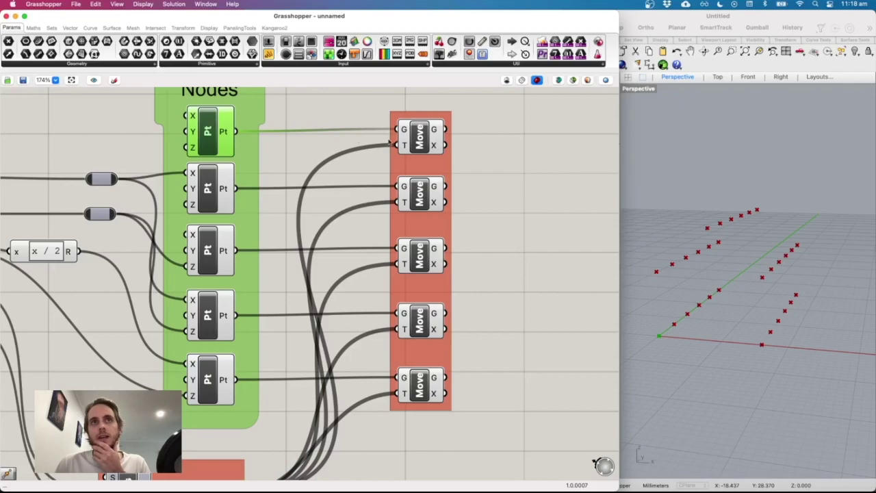
{"action": "left_click", "coordinate": [416, 140]}
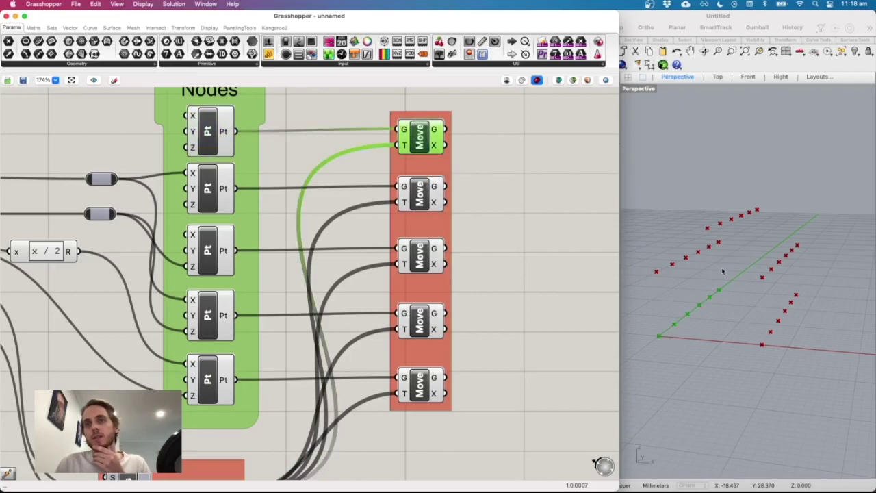
{"action": "left_click", "coordinate": [551, 219]}
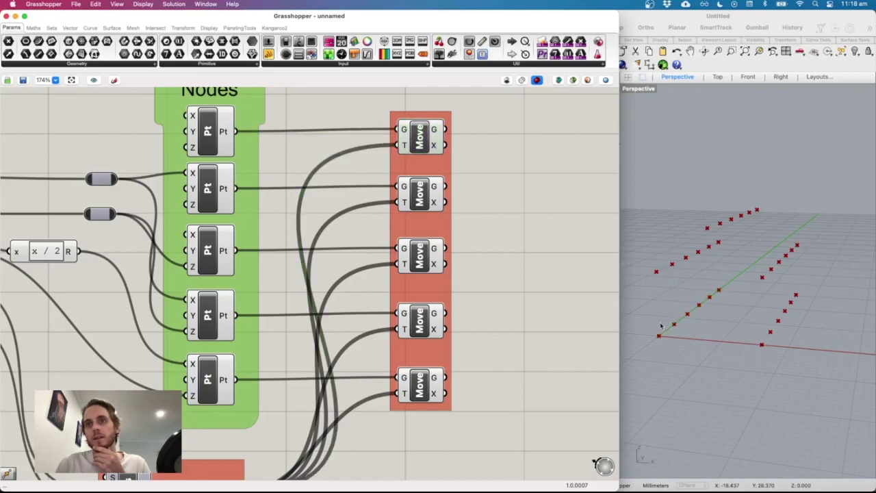
{"action": "left_click", "coordinate": [212, 136]}
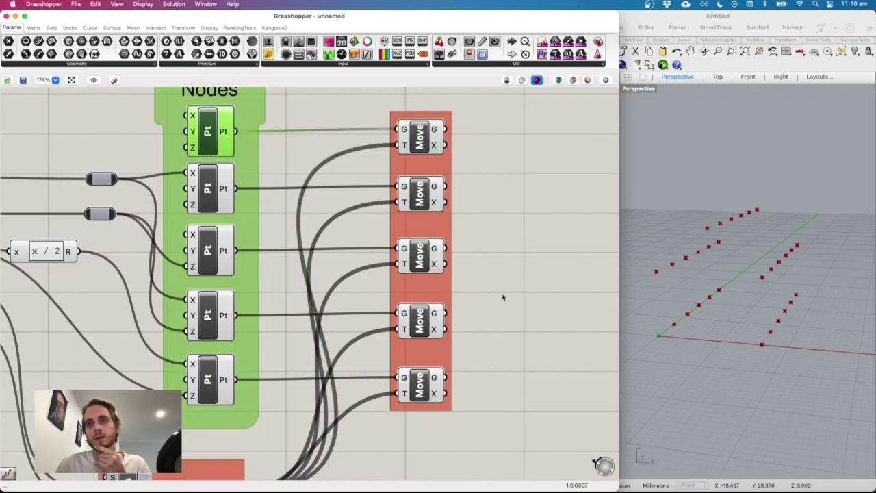
{"action": "left_click", "coordinate": [537, 238]}
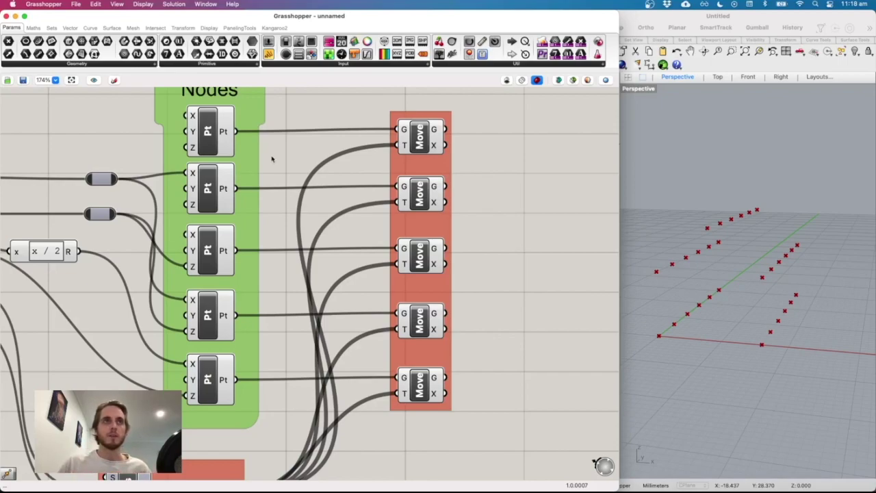
Step: Turn off the preview of the first Construct Point in the Nodes group and check the points of its Move component
{"action": "left_click", "coordinate": [217, 130]}
{"action": "right_click", "coordinate": [217, 130]}
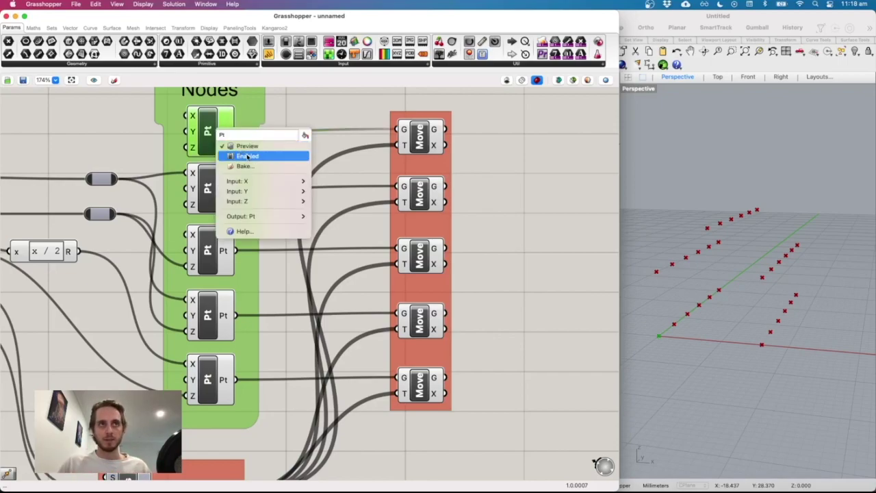
{"action": "left_click", "coordinate": [247, 146]}
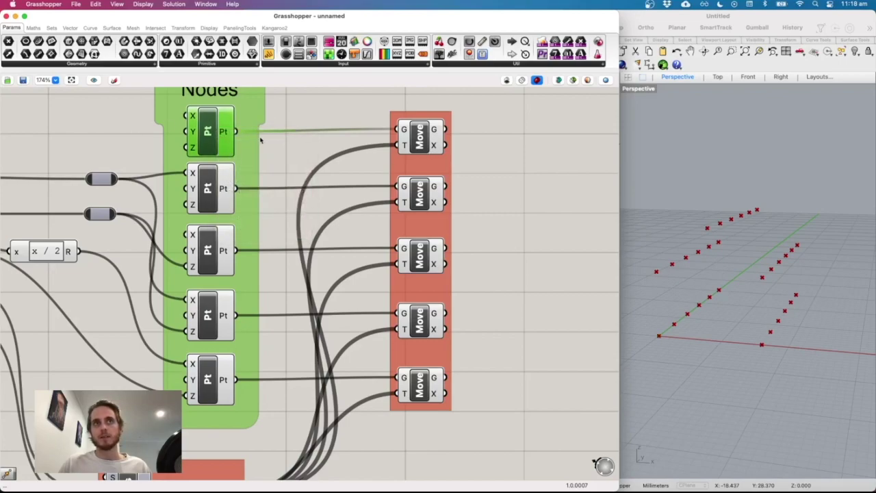
{"action": "left_click", "coordinate": [295, 157]}
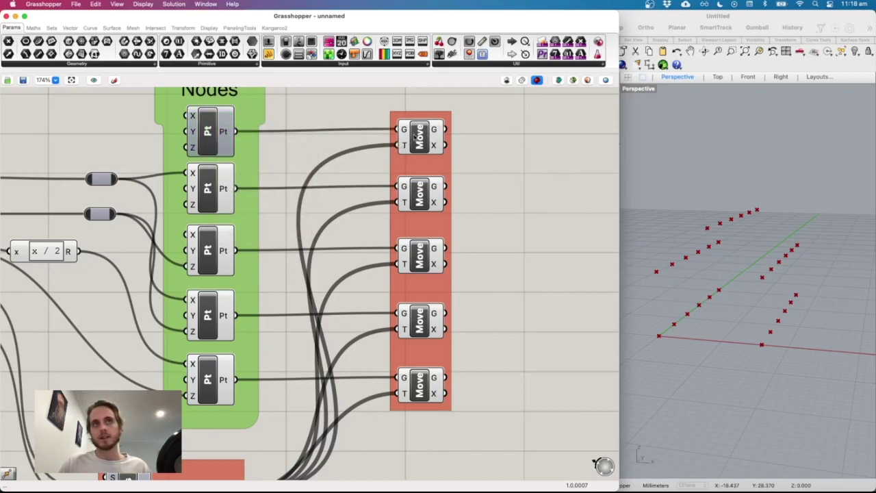
{"action": "left_click", "coordinate": [434, 144]}
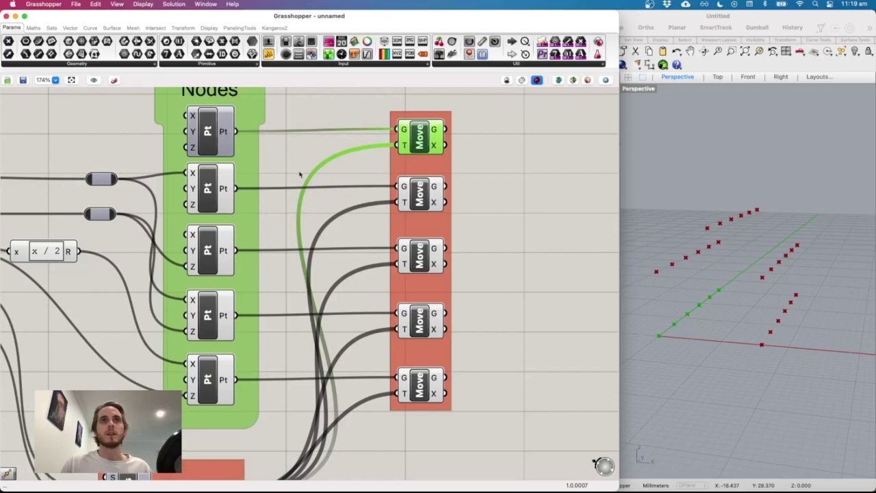
{"action": "left_click", "coordinate": [495, 200]}
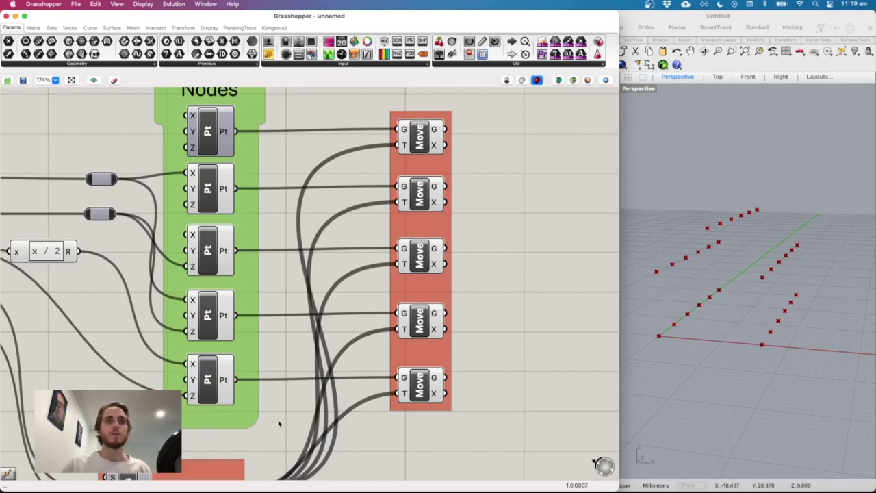
Step: Turn off the preview of all five Construct Point components in the Nodes group
{"action": "left_click_drag", "start_coordinate": [283, 432], "coordinate": [167, 100]}
{"action": "right_click", "coordinate": [298, 161]}
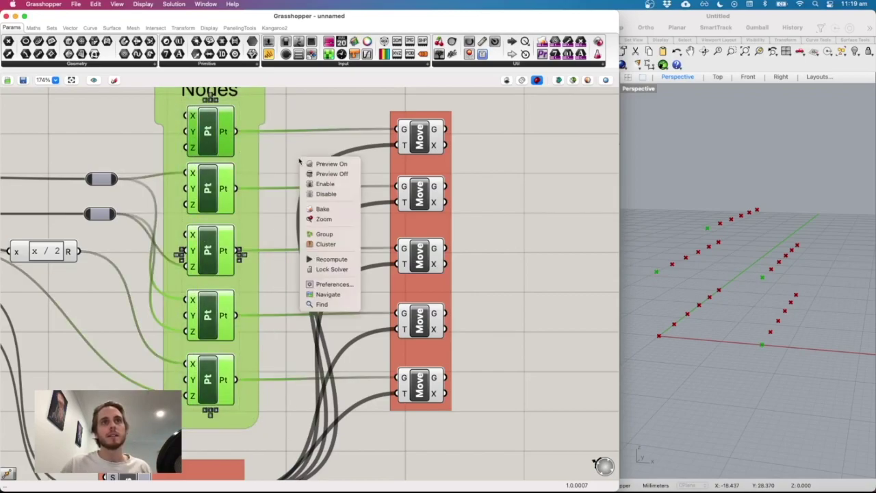
{"action": "left_click", "coordinate": [321, 176]}
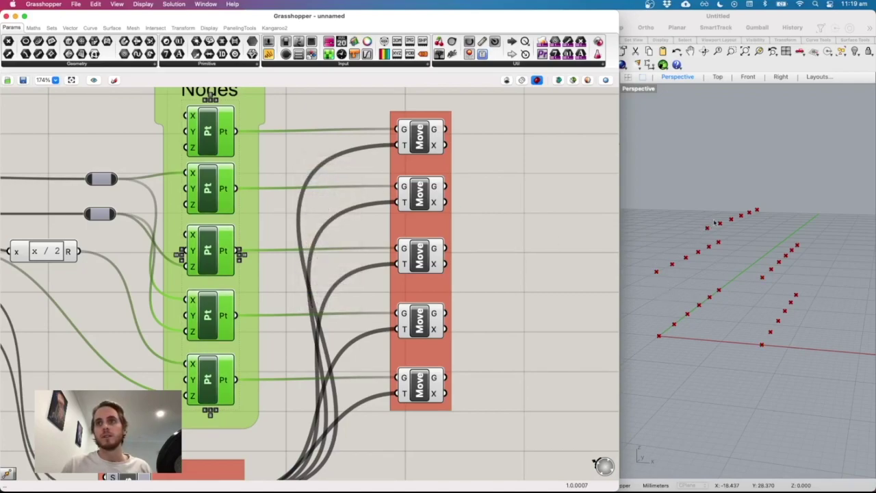
{"action": "left_click", "coordinate": [498, 260]}
Step: Rename the third, fourth and fifth Move components as Left Eave, Right Eave and Ridge
{"action": "mouse_move", "coordinate": [503, 422]}
{"action": "left_mouse_down"}
{"action": "mouse_move", "coordinate": [427, 182]}
{"action": "mouse_move", "coordinate": [390, 111]}
{"action": "left_mouse_up"}
{"action": "left_click", "coordinate": [519, 277]}
{"action": "right_click_drag", "start_coordinate": [520, 277], "coordinate": [331, 286]}
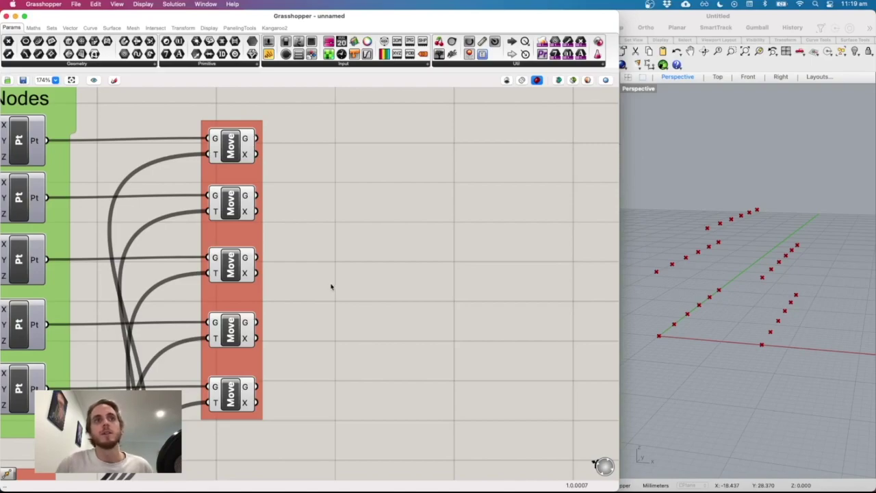
{"action": "left_click", "coordinate": [225, 270]}
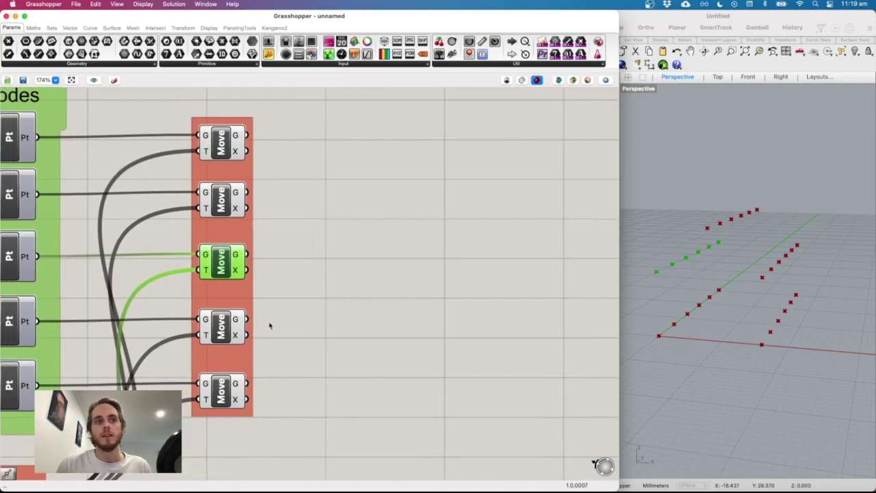
{"action": "scroll", "coordinate": [269, 326], "scroll_direction": "left", "scroll_amount": 5}
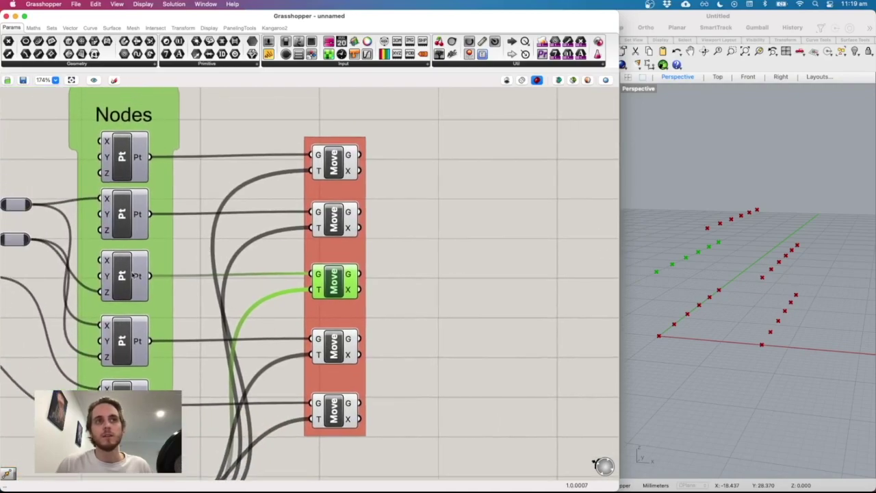
{"action": "left_click", "coordinate": [135, 276]}
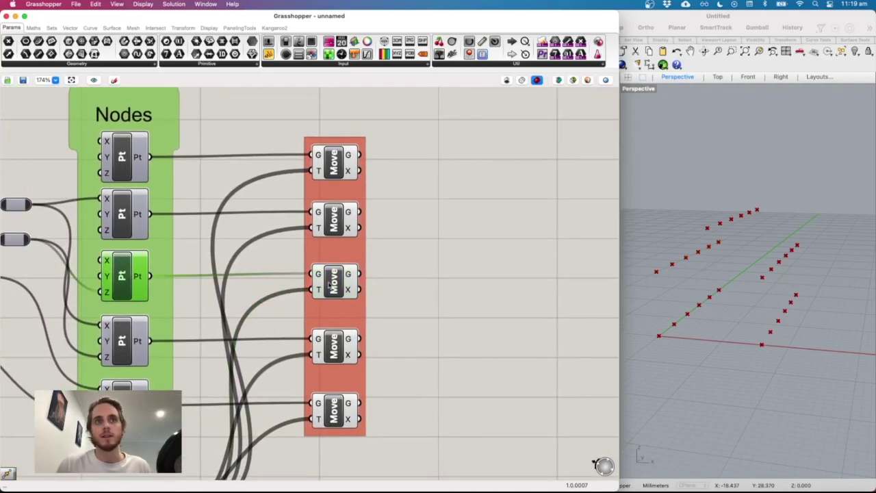
{"action": "left_click", "coordinate": [328, 284]}
{"action": "right_click", "coordinate": [331, 283]}
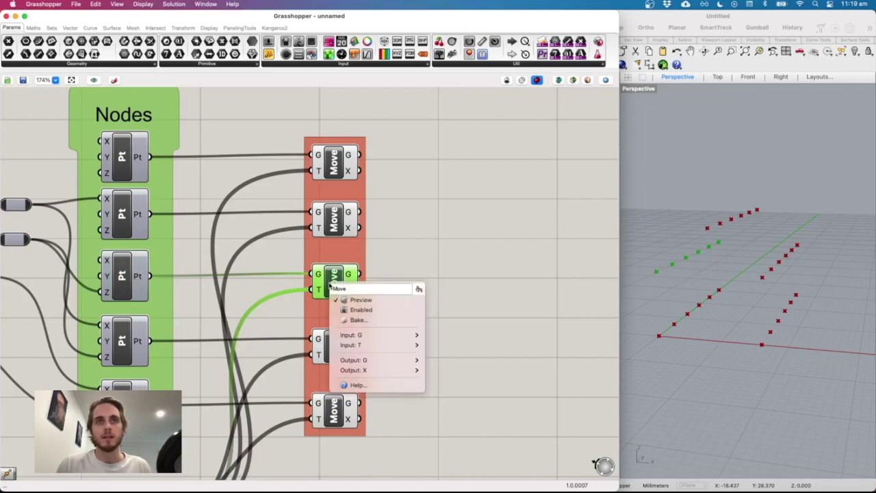
{"action": "type", "text": "Left Eave ("}
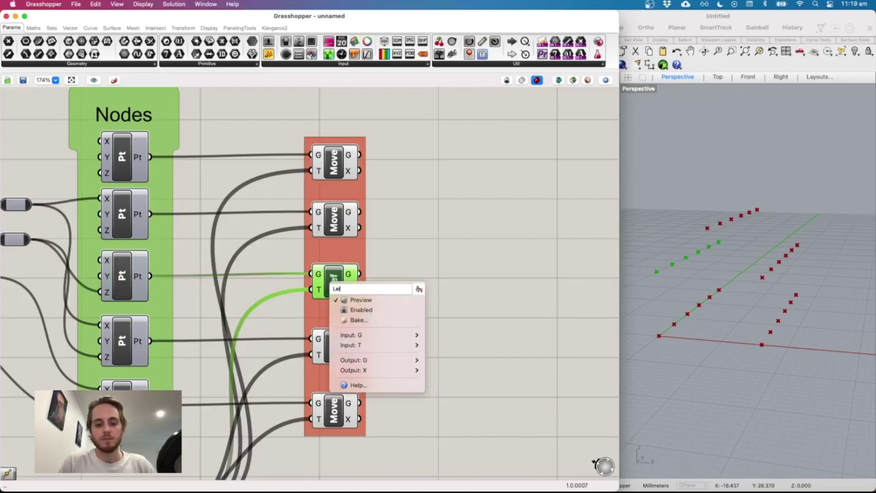
{"action": "key", "text": "Return"}
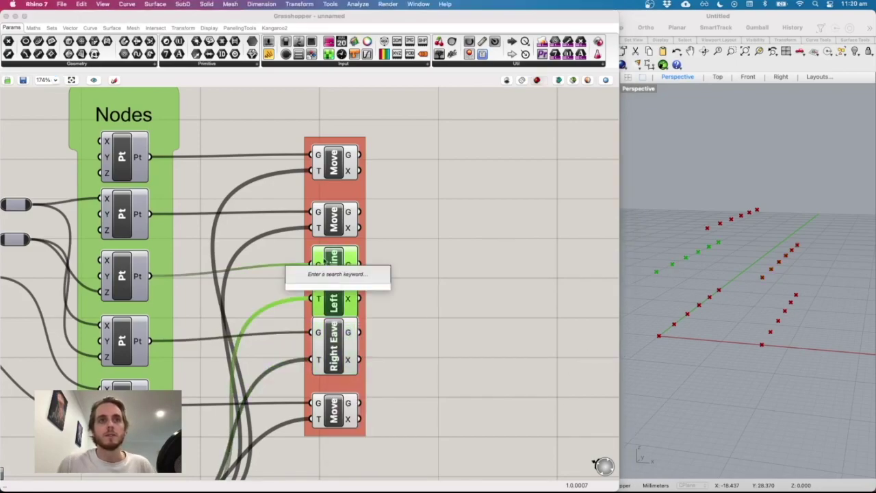
{"action": "left_click", "coordinate": [334, 410]}
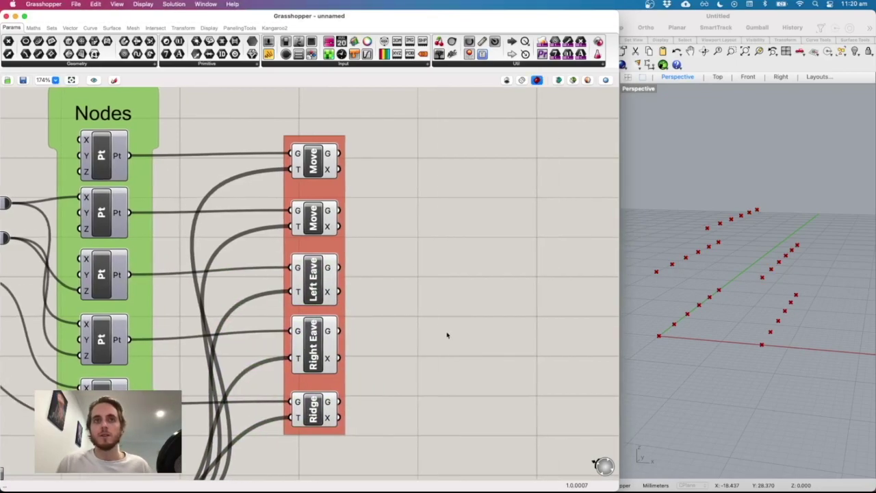
Step: Compare the second Construct Point's output with the points produced by its Move component
{"action": "right_click_drag", "start_coordinate": [425, 340], "coordinate": [415, 336]}
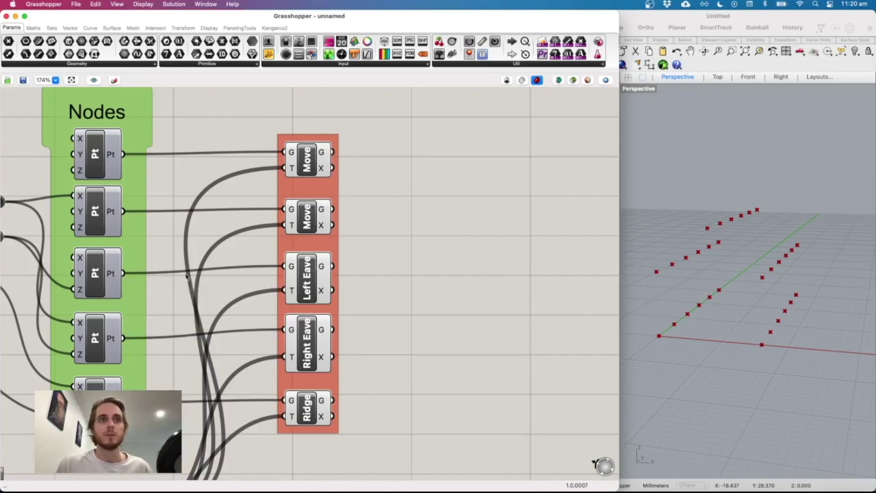
{"action": "mouse_move", "coordinate": [293, 271]}
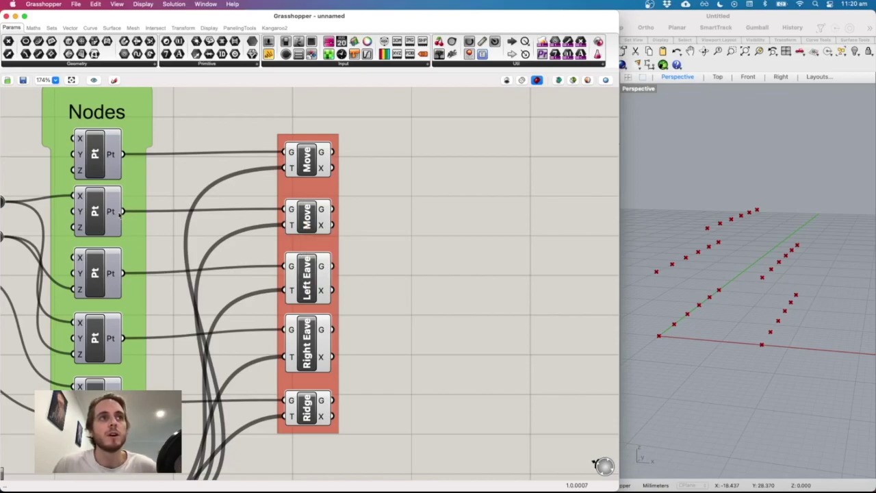
{"action": "mouse_move", "coordinate": [115, 214]}
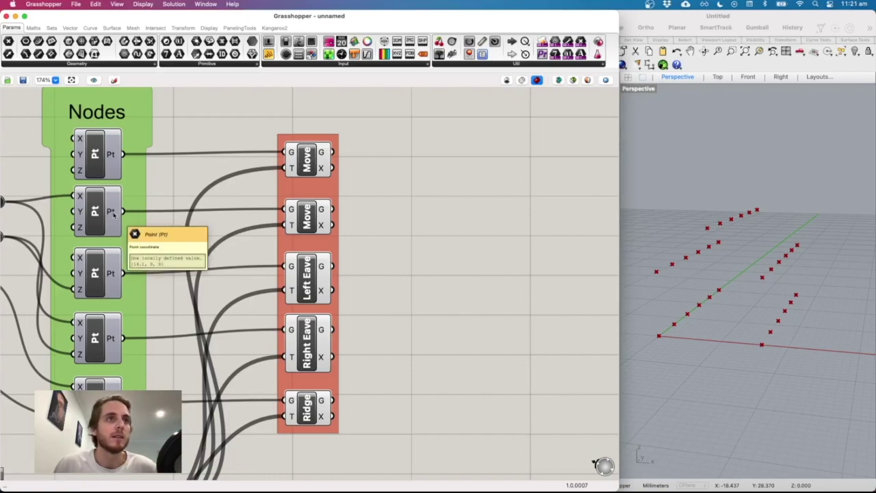
{"action": "mouse_move", "coordinate": [291, 212]}
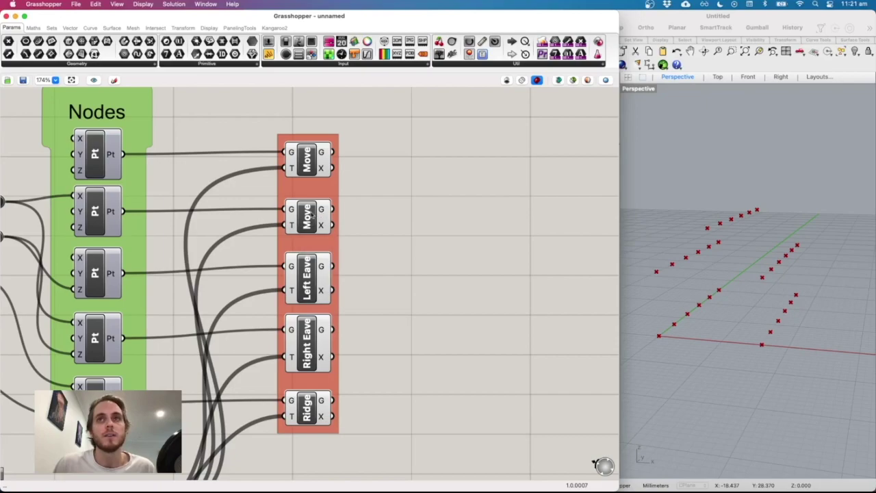
{"action": "left_click", "coordinate": [311, 214]}
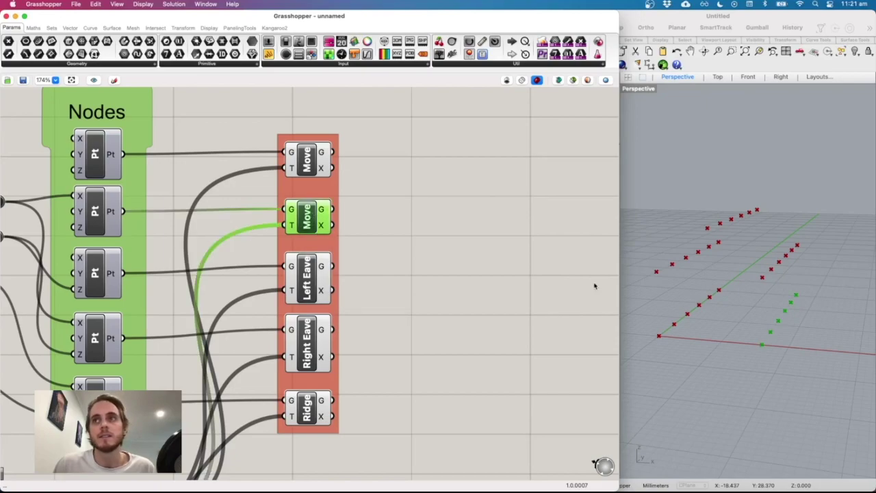
{"action": "left_click", "coordinate": [445, 238]}
{"action": "mouse_move", "coordinate": [325, 214]}
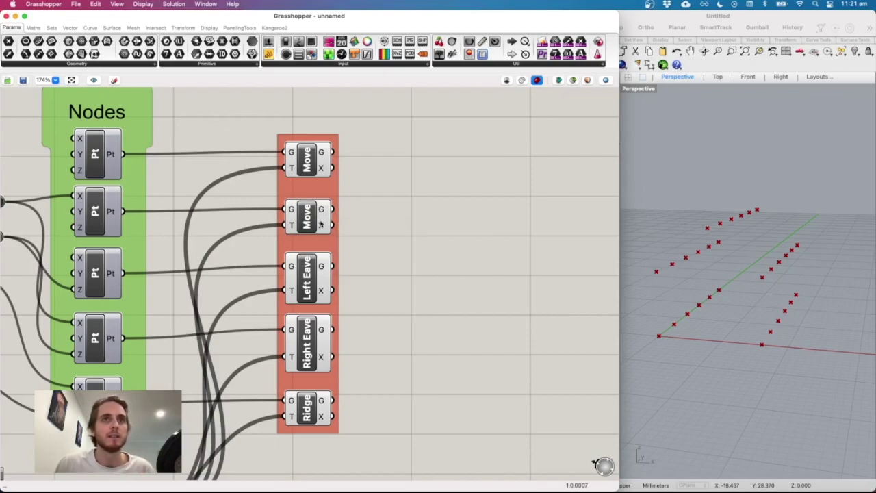
Step: Inspect the second Move component's output points in a temporary enlarged panel, and remove the panel
{"action": "double_click", "coordinate": [387, 208]}
{"action": "type", "text": "panel"}
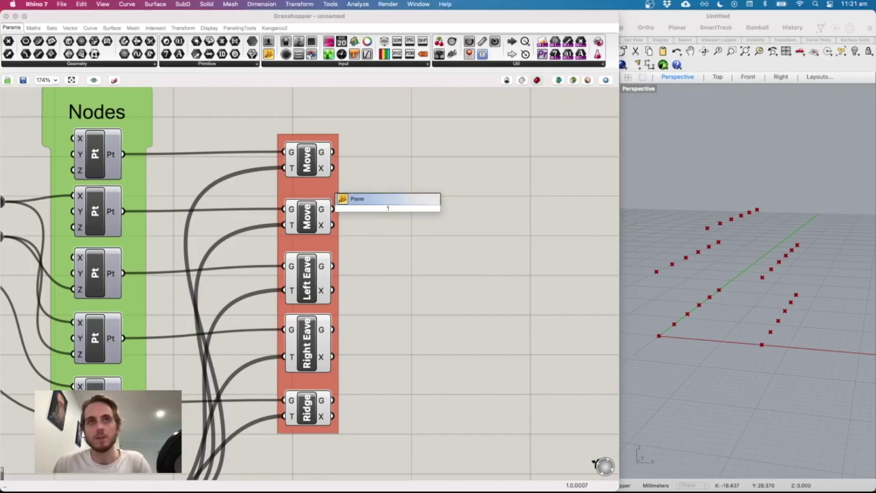
{"action": "key", "text": "Return"}
{"action": "left_click_drag", "start_coordinate": [333, 210], "coordinate": [381, 208]}
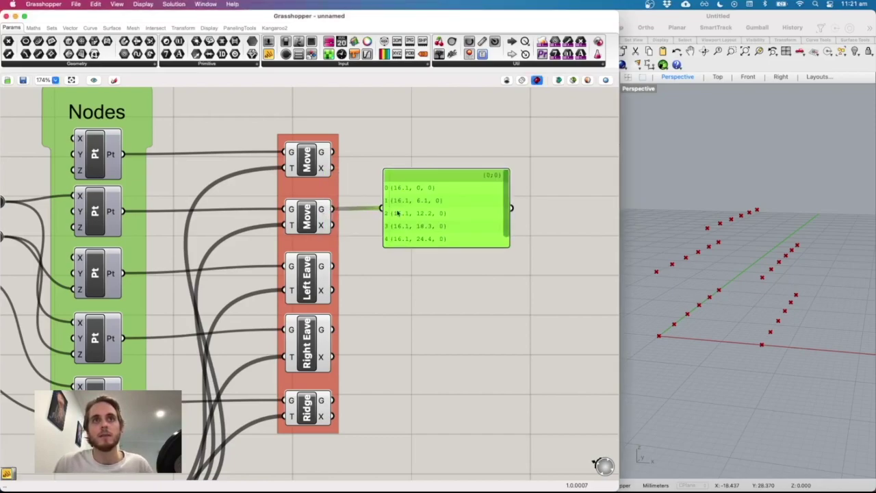
{"action": "left_click_drag", "start_coordinate": [507, 244], "coordinate": [520, 329]}
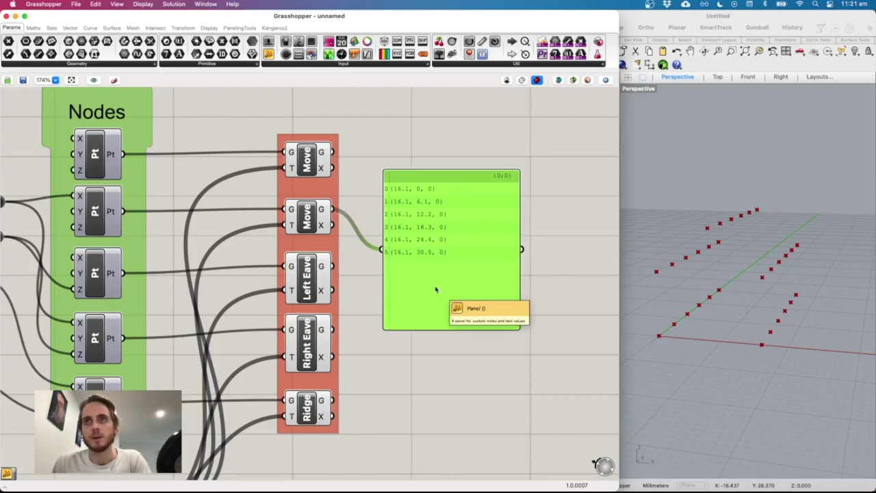
{"action": "key", "text": "Delete"}
Step: Check the points produced by the Right Eave and Left Eave Move components
{"action": "left_click", "coordinate": [305, 348]}
{"action": "left_click", "coordinate": [312, 290]}
{"action": "left_click", "coordinate": [398, 265]}
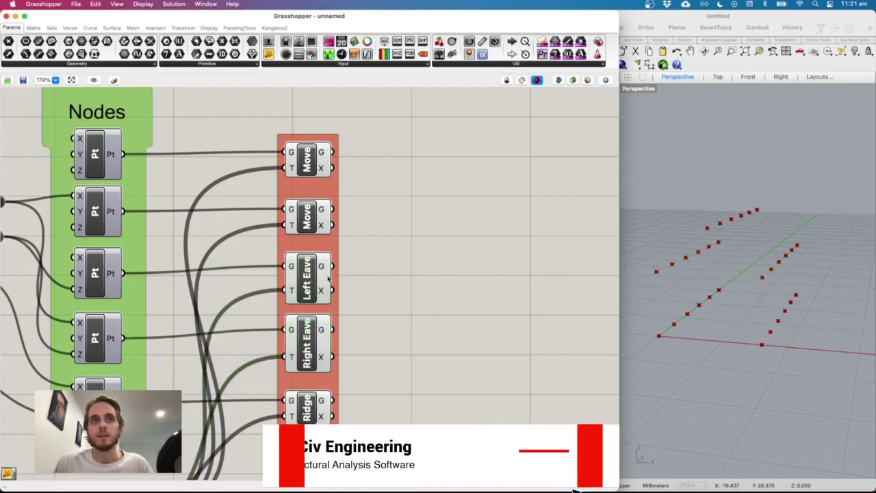
{"action": "mouse_move", "coordinate": [323, 269]}
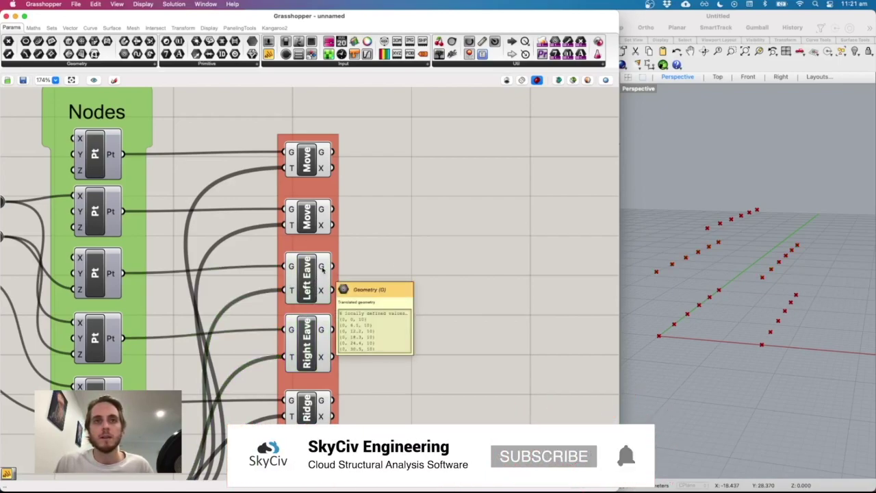
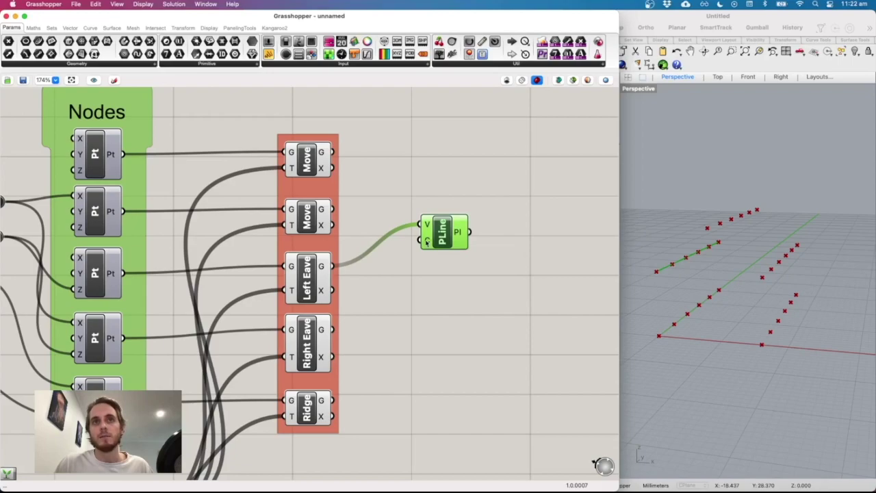
Step: Align the Polyline with the Left Eave Move component and duplicate it twice, wiring the copies to the Right Eave and Ridge geometry outputs
{"action": "mouse_move", "coordinate": [427, 239]}
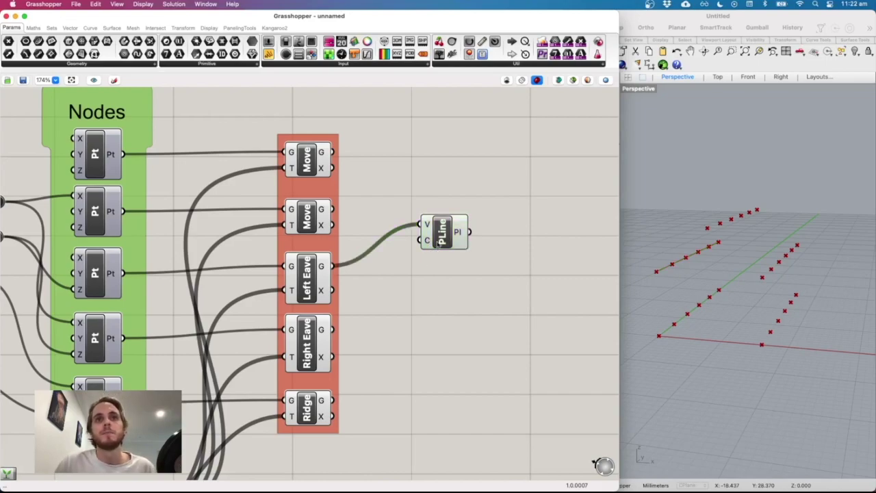
{"action": "left_click_drag", "start_coordinate": [441, 236], "coordinate": [436, 274]}
{"action": "double_click", "coordinate": [433, 280]}
{"action": "key", "text": "Escape"}
{"action": "left_click", "coordinate": [442, 275]}
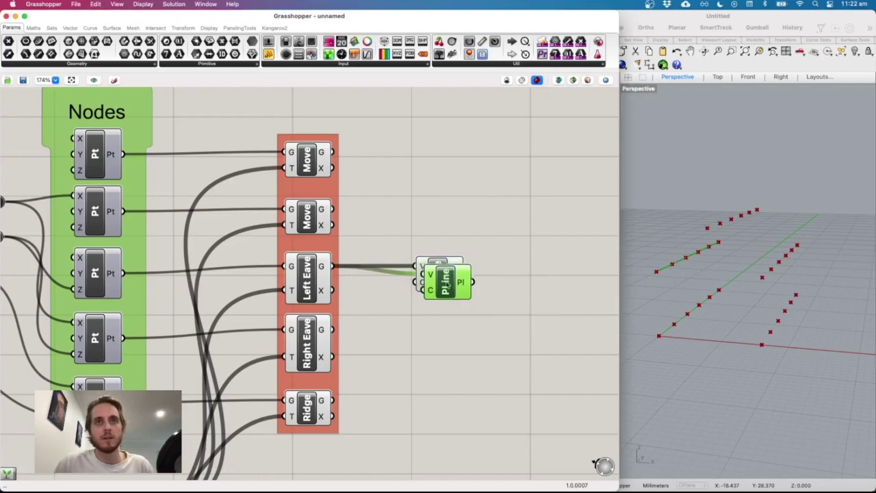
{"action": "left_click_drag", "start_coordinate": [443, 273], "coordinate": [438, 409], "text": "alt"}
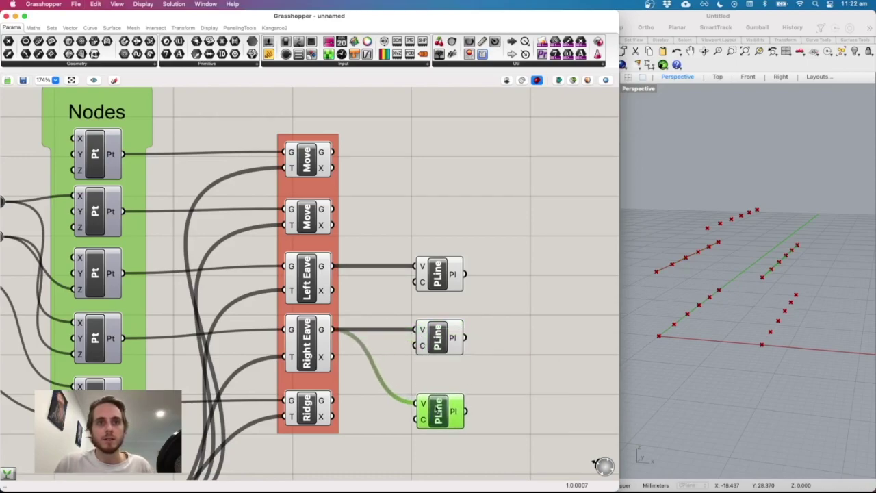
{"action": "left_click_drag", "start_coordinate": [333, 401], "coordinate": [431, 405], "text": "shift"}
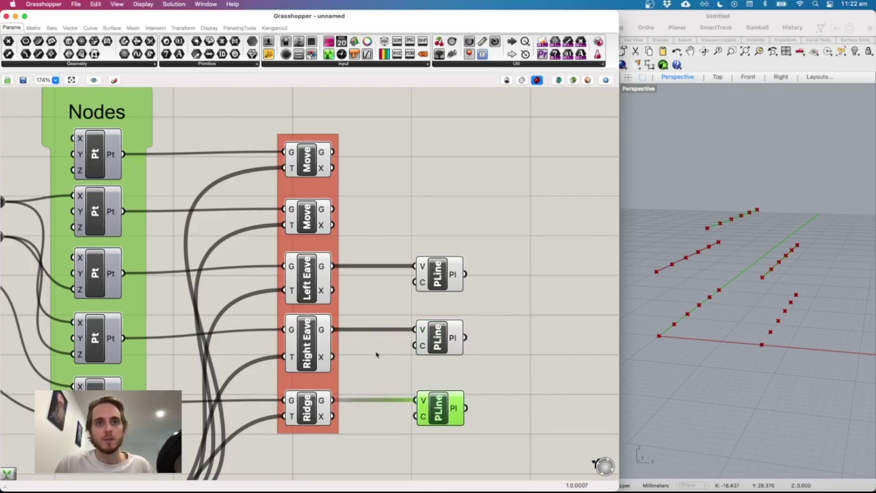
Step: Try adding the Right Eave points to the Ridge polyline's vertices, and undo the extra connection
{"action": "left_click_drag", "start_coordinate": [335, 333], "coordinate": [425, 401], "text": "shift"}
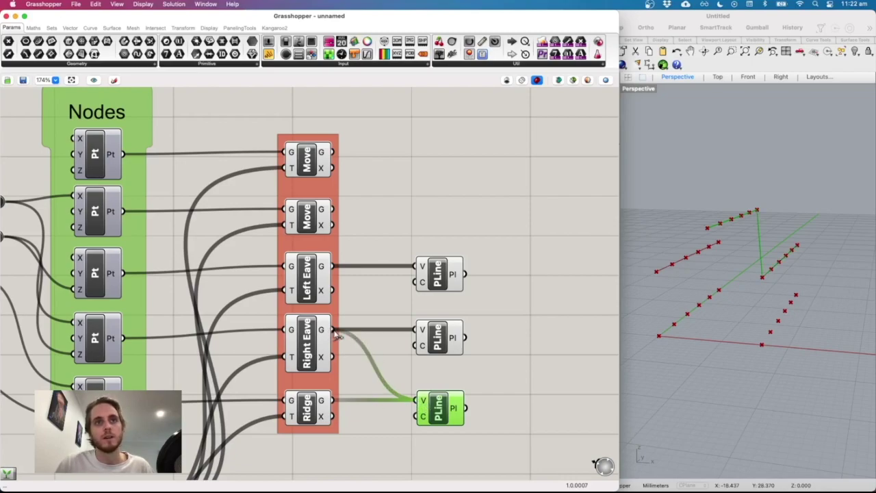
{"action": "left_click_drag", "start_coordinate": [336, 333], "coordinate": [421, 403]}
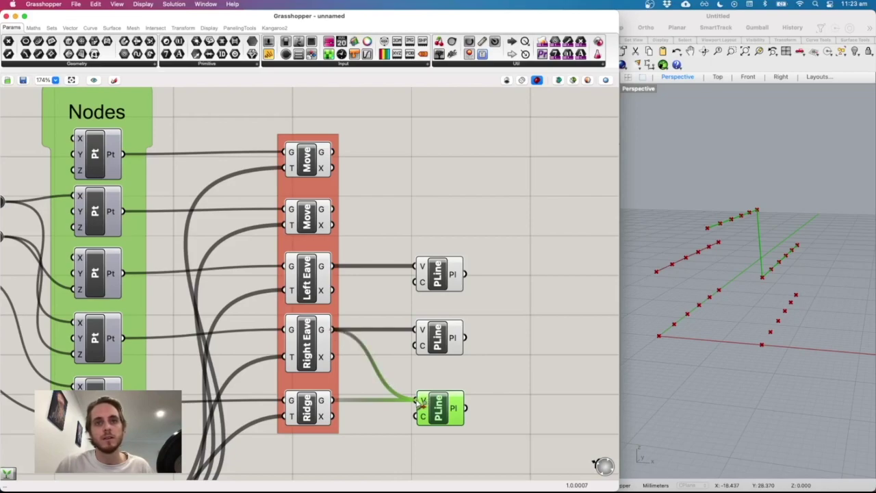
{"action": "key", "text": "super+z"}
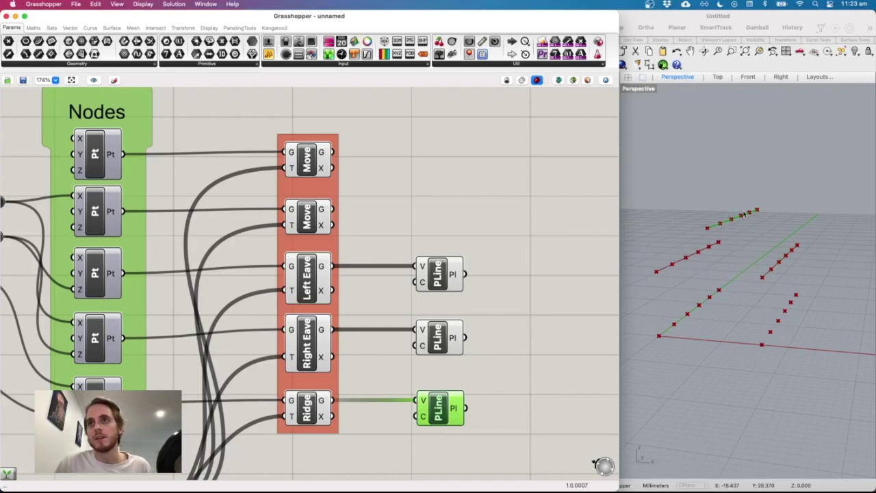
Step: Turn off the preview of the Left Eave, Right Eave and Ridge Move components to view the polylines alone
{"action": "left_click", "coordinate": [320, 342]}
{"action": "left_click_drag", "start_coordinate": [362, 434], "coordinate": [280, 254]}
{"action": "right_click", "coordinate": [380, 233]}
{"action": "left_click", "coordinate": [413, 247]}
{"action": "left_click", "coordinate": [808, 276]}
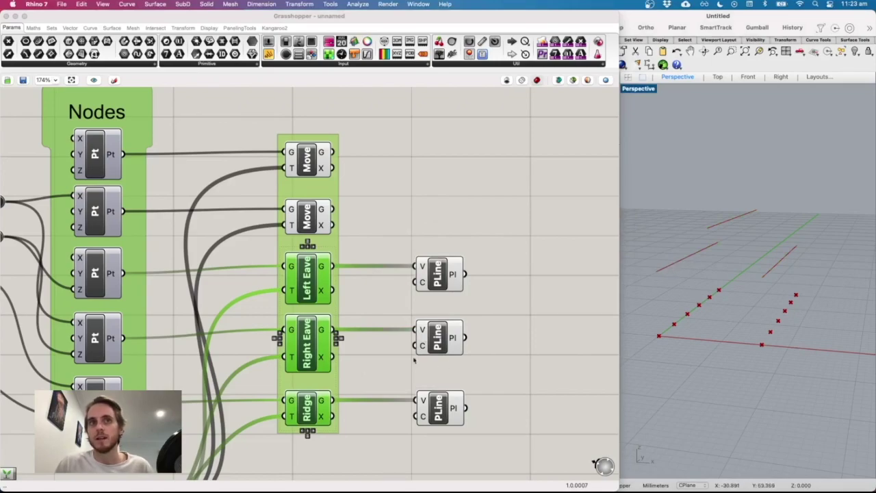
Step: Turn the preview of the Left Eave, Right Eave and Ridge Move components back on
{"action": "left_click", "coordinate": [379, 388]}
{"action": "left_click_drag", "start_coordinate": [355, 430], "coordinate": [267, 250]}
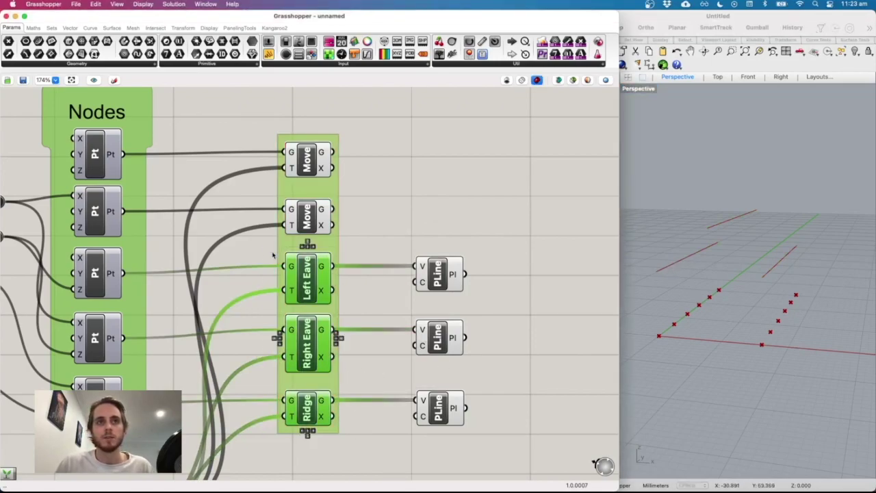
{"action": "right_click", "coordinate": [393, 217]}
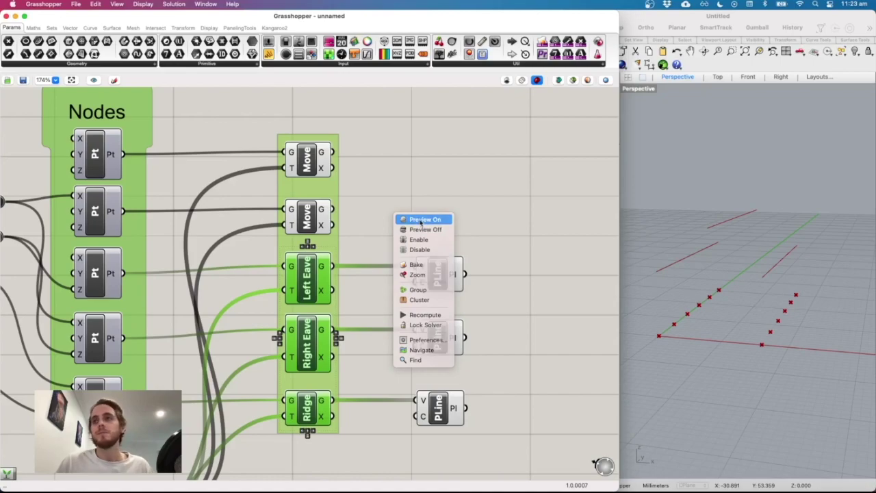
{"action": "left_click", "coordinate": [421, 220]}
{"action": "left_click", "coordinate": [440, 197]}
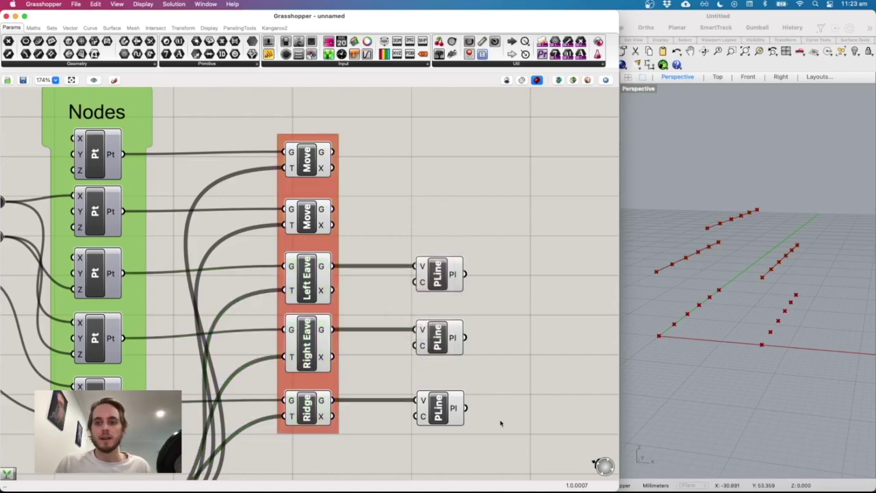
Step: Move the three Polyline components up and away from the Move group, and check the points of the first two Move components
{"action": "left_click_drag", "start_coordinate": [505, 453], "coordinate": [385, 219]}
{"action": "left_click_drag", "start_coordinate": [436, 272], "coordinate": [511, 133]}
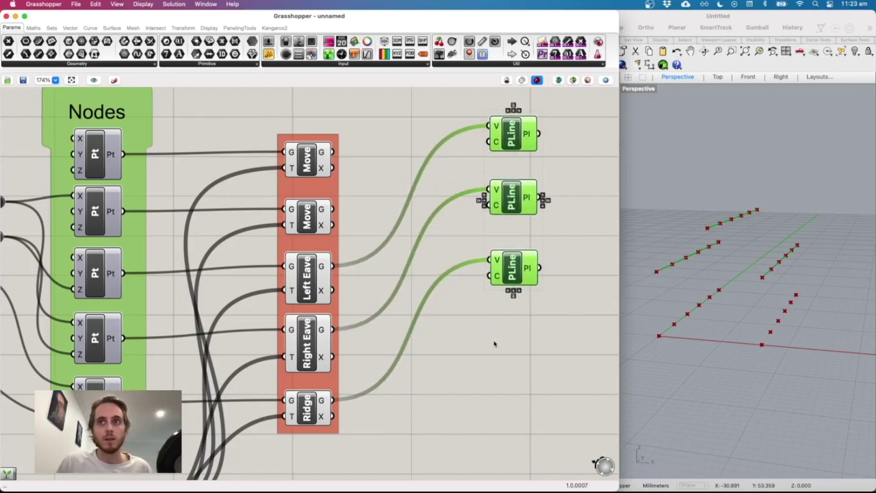
{"action": "left_click", "coordinate": [314, 217]}
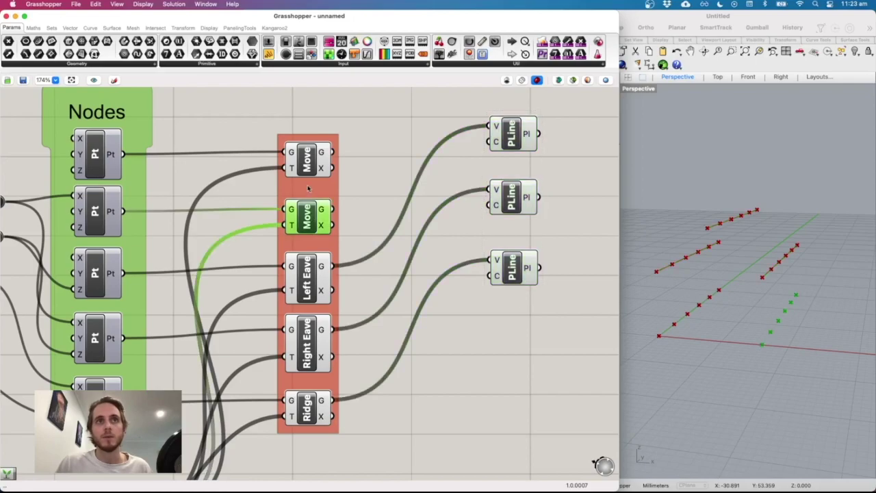
{"action": "left_click", "coordinate": [309, 180]}
{"action": "left_click", "coordinate": [307, 168]}
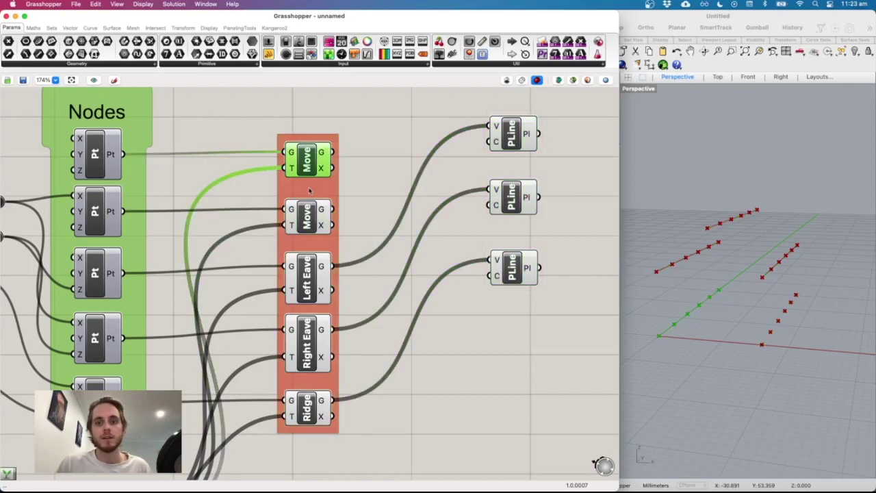
Step: Shift the three Polyline components farther from the Move components and group them
{"action": "scroll", "coordinate": [283, 249], "scroll_direction": "up", "scroll_amount": 5}
{"action": "scroll", "coordinate": [283, 249], "scroll_direction": "right", "scroll_amount": 4}
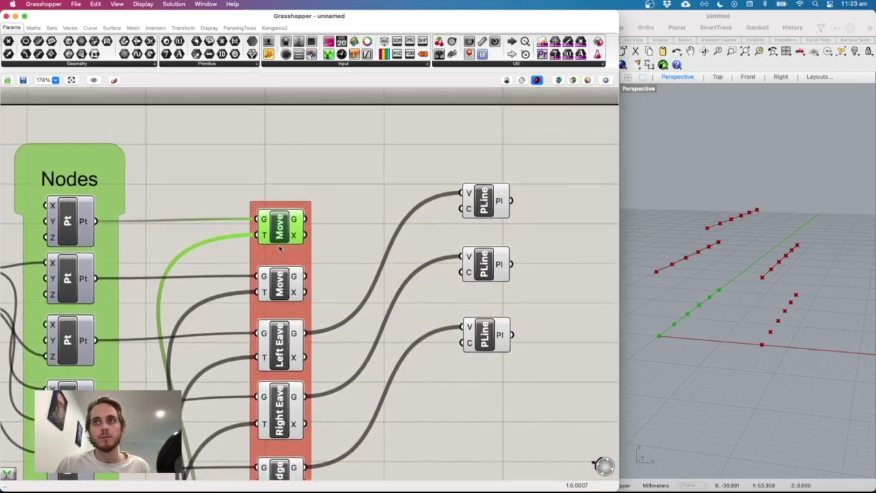
{"action": "left_click_drag", "start_coordinate": [551, 442], "coordinate": [396, 161]}
{"action": "left_click_drag", "start_coordinate": [472, 335], "coordinate": [536, 279]}
{"action": "right_click", "coordinate": [504, 316]}
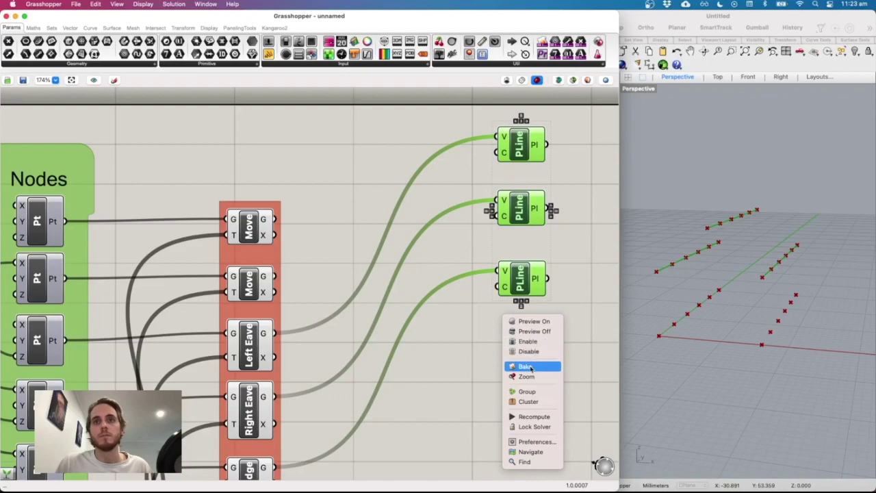
{"action": "left_click", "coordinate": [527, 391]}
Step: Add a Merge component in the empty canvas area below the Polyline group
{"action": "scroll", "coordinate": [475, 319], "scroll_direction": "up", "scroll_amount": 3}
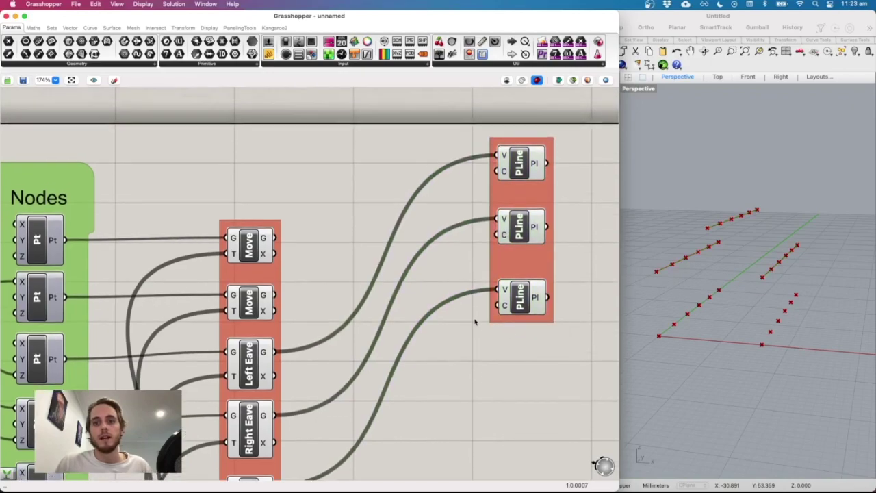
{"action": "scroll", "coordinate": [475, 319], "scroll_direction": "down", "scroll_amount": 5}
{"action": "scroll", "coordinate": [476, 319], "scroll_direction": "down", "scroll_amount": 3}
{"action": "scroll", "coordinate": [475, 319], "scroll_direction": "right", "scroll_amount": 2}
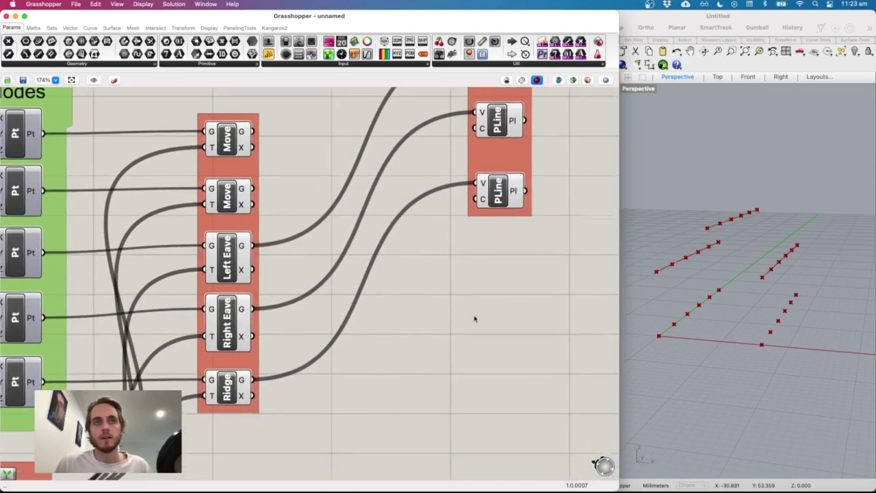
{"action": "scroll", "coordinate": [472, 321], "scroll_direction": "down", "scroll_amount": 2}
{"action": "scroll", "coordinate": [472, 320], "scroll_direction": "right", "scroll_amount": 2}
{"action": "scroll", "coordinate": [472, 320], "scroll_direction": "up", "scroll_amount": 2}
{"action": "scroll", "coordinate": [472, 320], "scroll_direction": "left", "scroll_amount": 1}
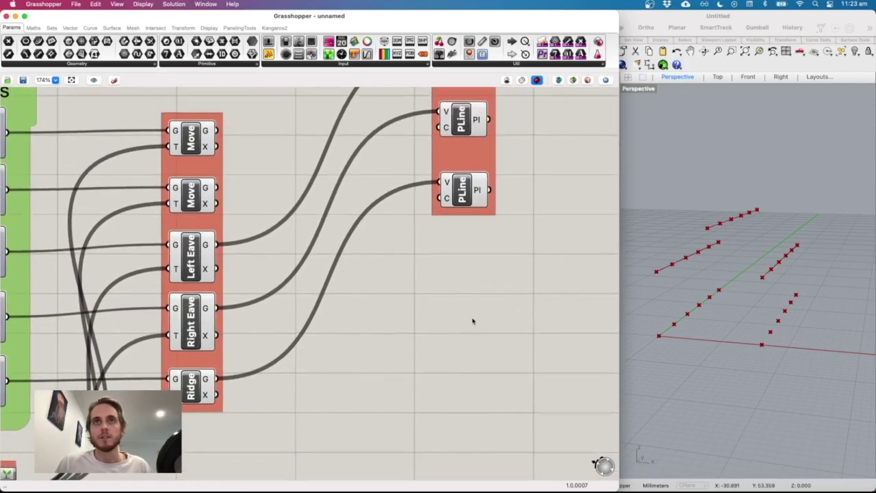
{"action": "scroll", "coordinate": [474, 318], "scroll_direction": "right", "scroll_amount": 2}
{"action": "scroll", "coordinate": [386, 311], "scroll_direction": "down", "scroll_amount": 3}
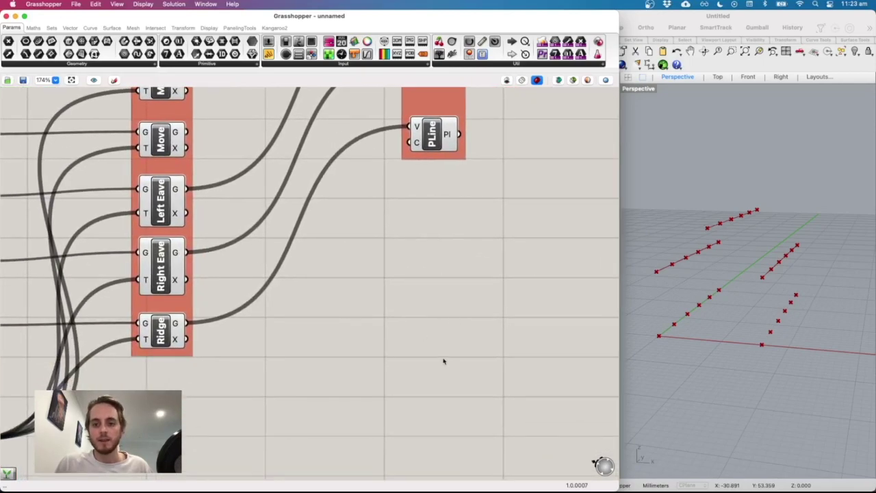
{"action": "double_click", "coordinate": [393, 289]}
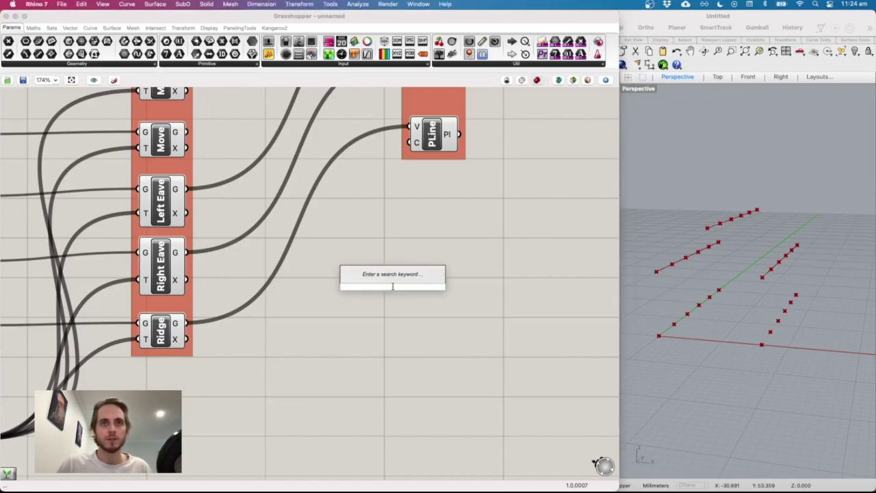
{"action": "type", "text": "merge"}
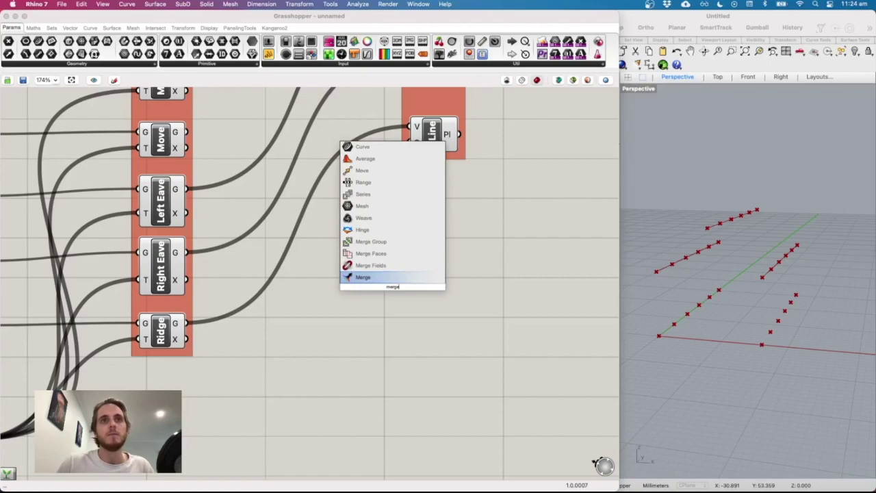
{"action": "key", "text": "Return"}
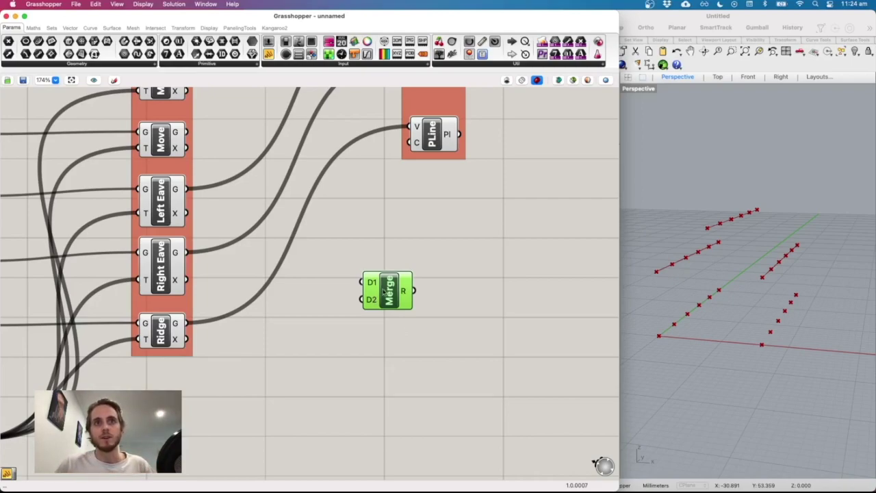
Step: Compare the points of the first Move component with those of the Left Eave Move component in the viewport
{"action": "scroll", "coordinate": [336, 305], "scroll_direction": "down", "scroll_amount": 2}
{"action": "scroll", "coordinate": [336, 306], "scroll_direction": "up", "scroll_amount": 4}
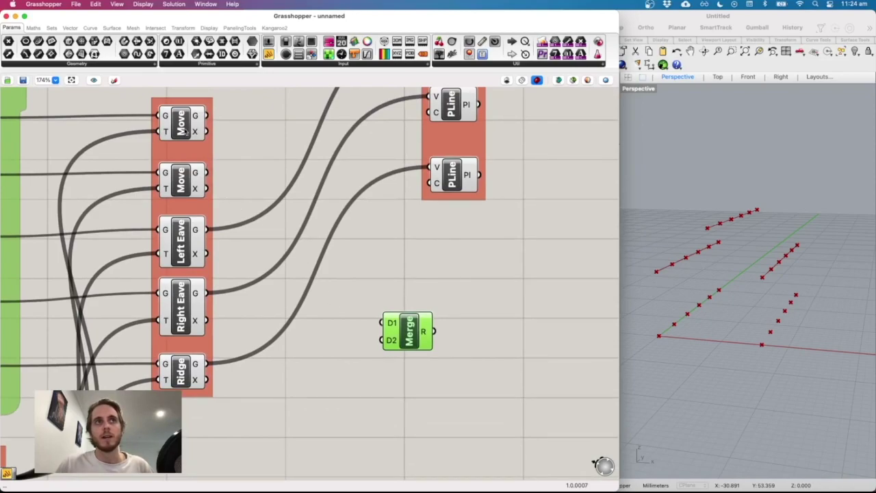
{"action": "left_click", "coordinate": [186, 133]}
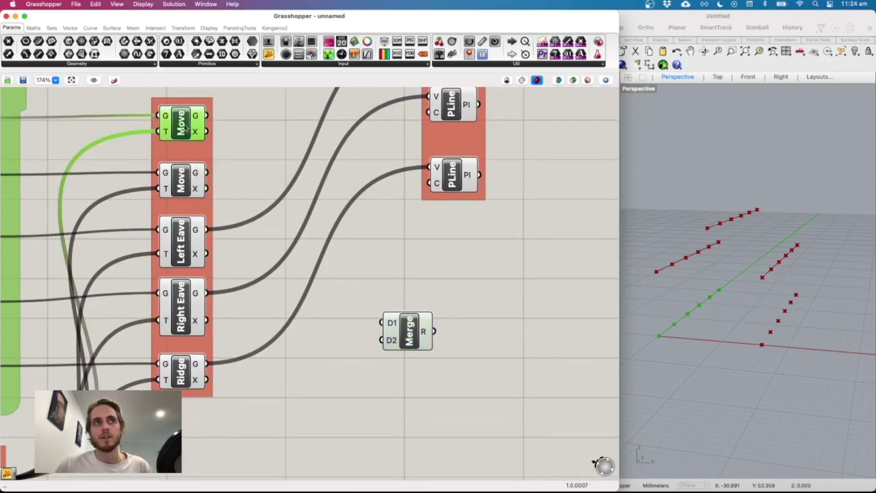
{"action": "left_click", "coordinate": [188, 243]}
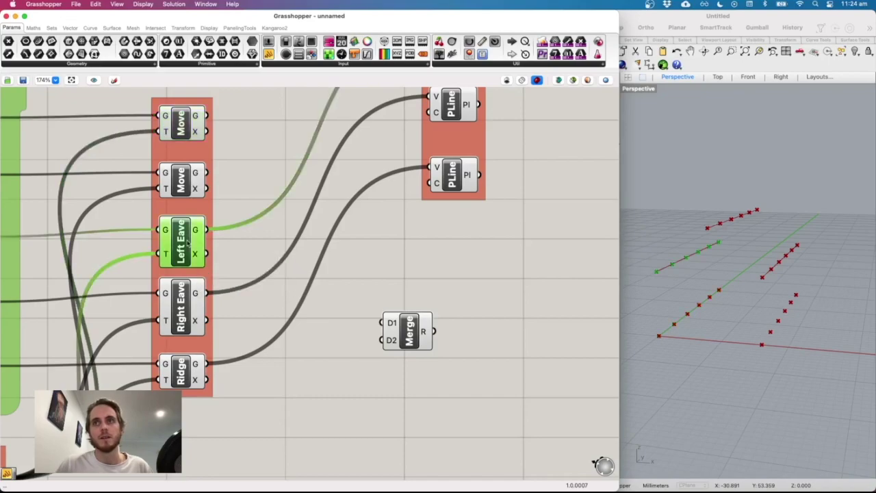
{"action": "left_click", "coordinate": [184, 130]}
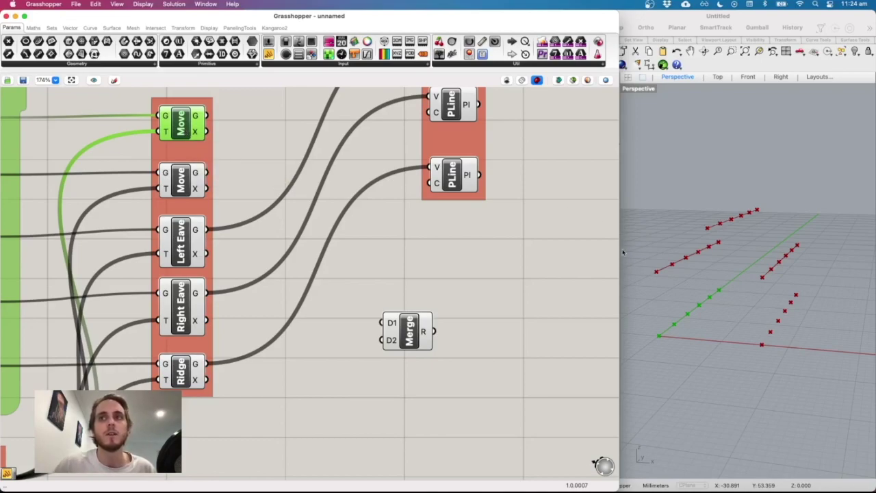
{"action": "left_click", "coordinate": [660, 340]}
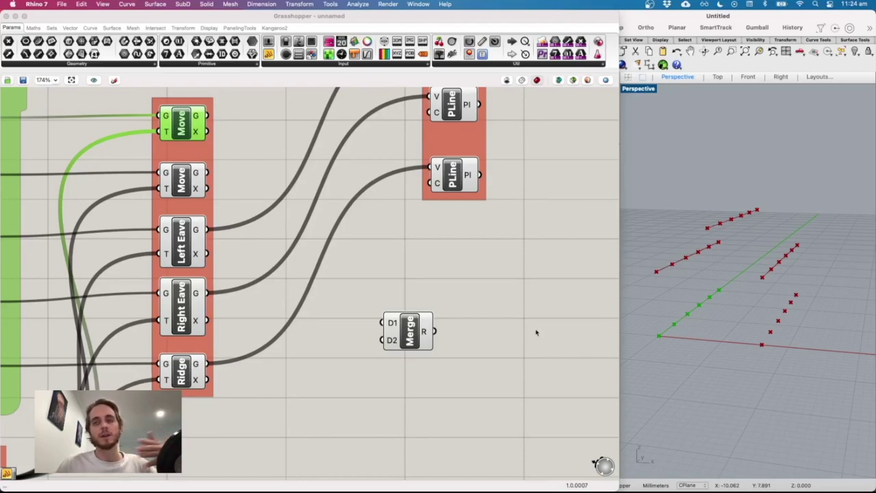
{"action": "left_click", "coordinate": [209, 118]}
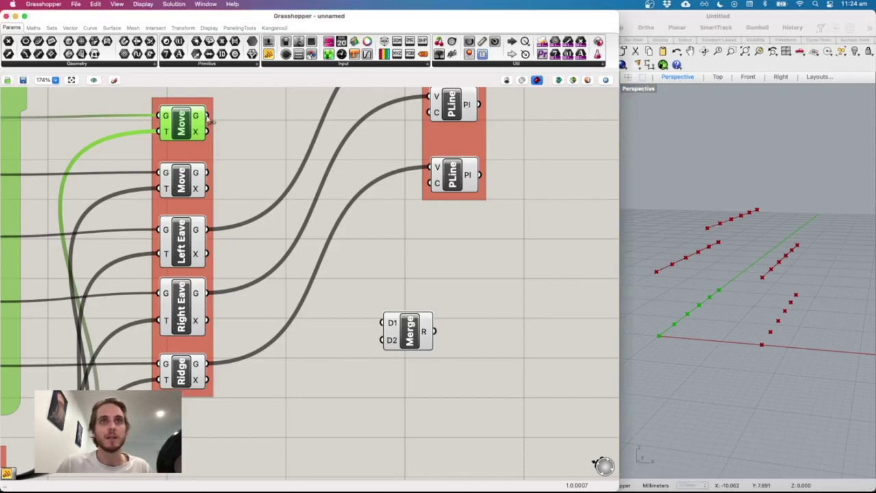
Step: Feed the geometry outputs of the first Move and the Left Eave Move into Merge inputs D1 and D2, and remove the unused D3 input
{"action": "left_click_drag", "start_coordinate": [208, 118], "coordinate": [382, 323]}
{"action": "left_click_drag", "start_coordinate": [212, 230], "coordinate": [382, 331]}
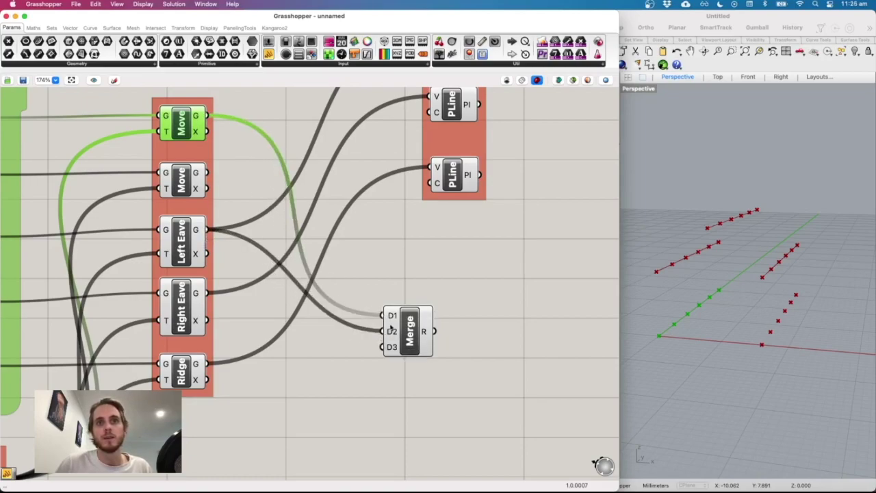
{"action": "left_click", "coordinate": [401, 390]}
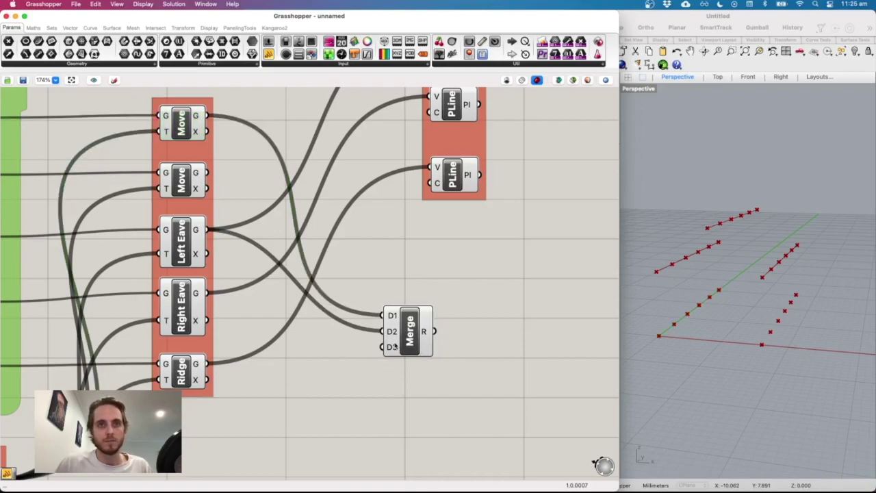
{"action": "scroll", "coordinate": [394, 347], "scroll_direction": "up", "scroll_amount": 5}
{"action": "left_click", "coordinate": [383, 349]}
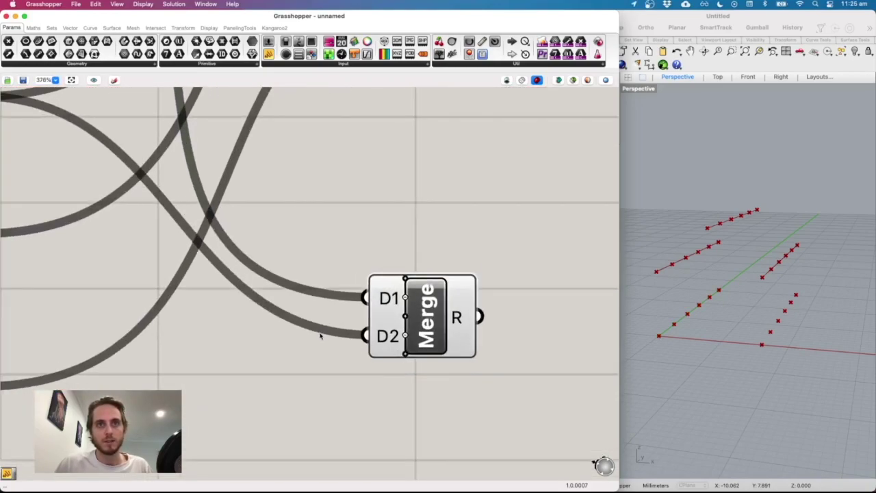
{"action": "scroll", "coordinate": [320, 335], "scroll_direction": "down", "scroll_amount": 5}
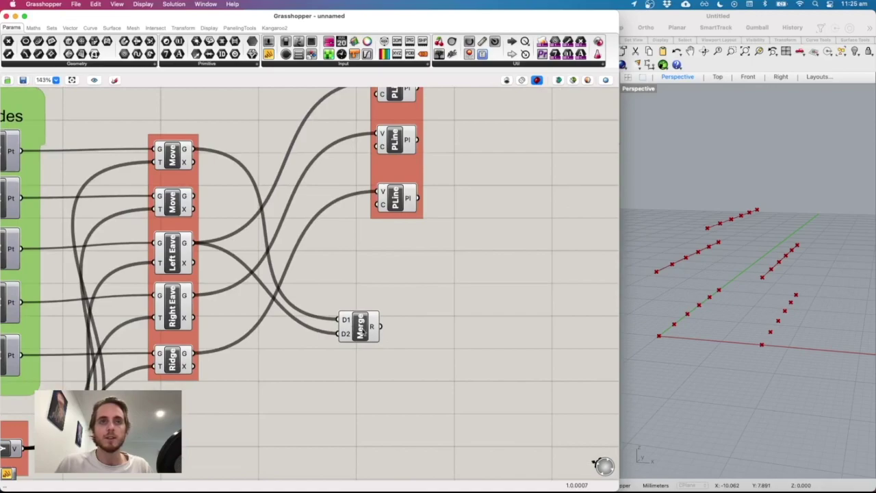
{"action": "left_click_drag", "start_coordinate": [359, 330], "coordinate": [369, 328]}
{"action": "left_click", "coordinate": [413, 332]}
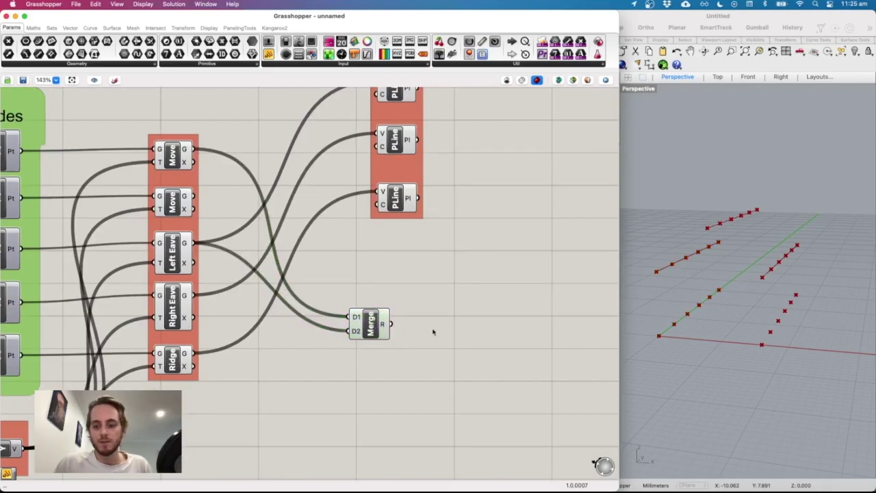
Step: Add a Panel connected to the Merge result and enlarge it to list all merged points
{"action": "double_click", "coordinate": [432, 331]}
{"action": "type", "text": "panel"}
{"action": "key", "text": "Return"}
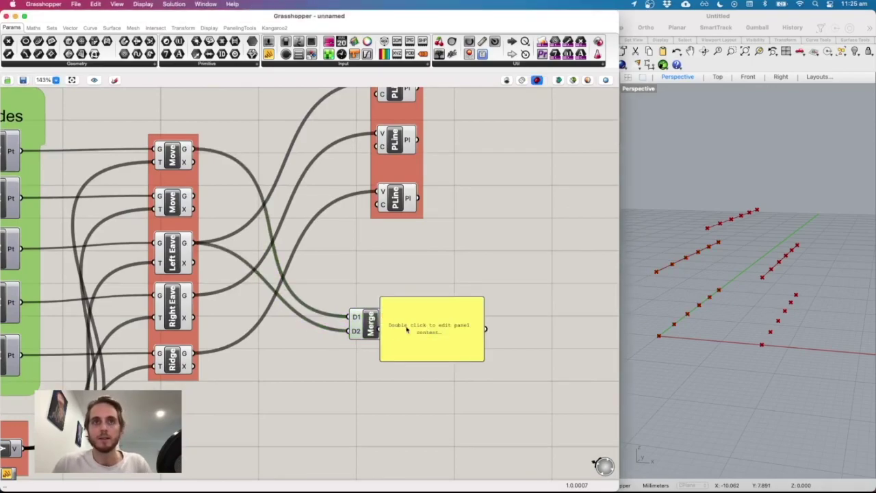
{"action": "left_click_drag", "start_coordinate": [417, 310], "coordinate": [422, 307]}
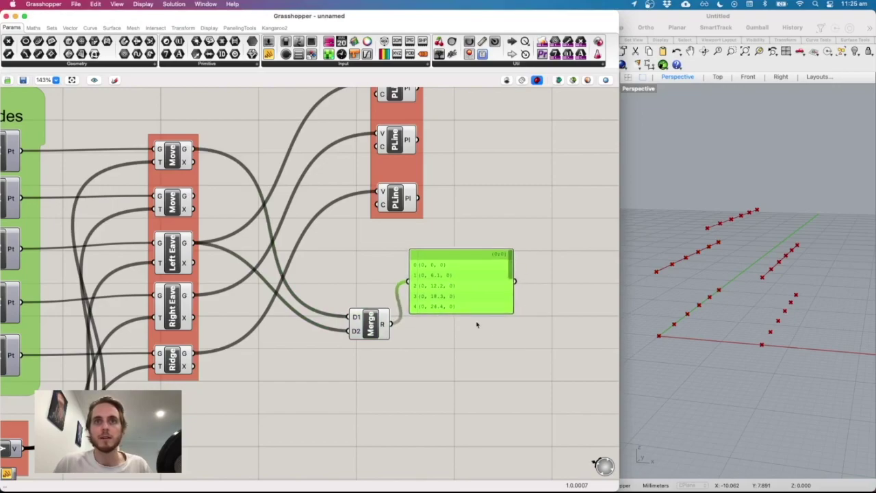
{"action": "left_click_drag", "start_coordinate": [512, 312], "coordinate": [577, 408]}
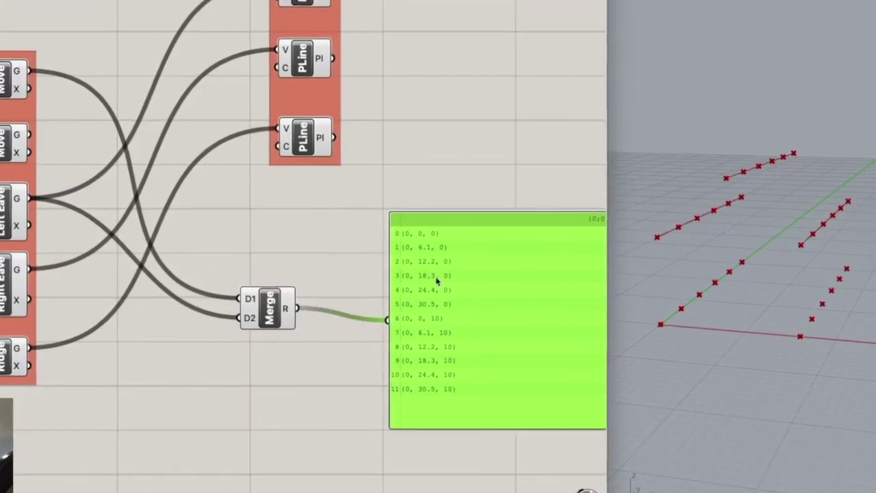
Step: Add a PolyLine component between Merge and the panel, and feed the Merge result into its vertices input
{"action": "double_click", "coordinate": [319, 255]}
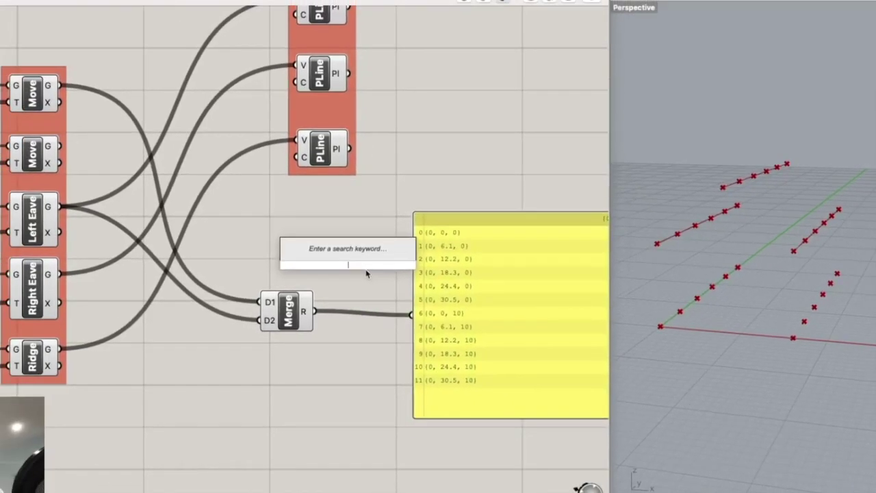
{"action": "type", "text": "poly"}
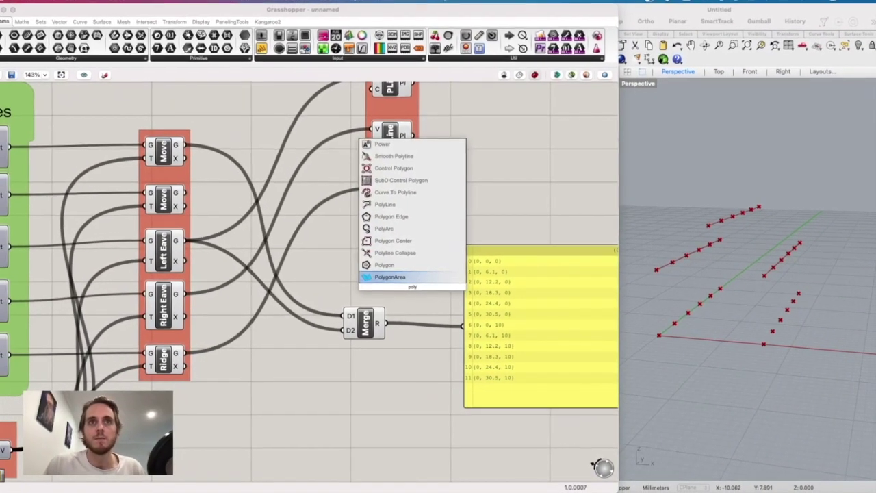
{"action": "left_click", "coordinate": [402, 207]}
{"action": "left_click_drag", "start_coordinate": [396, 295], "coordinate": [414, 308]}
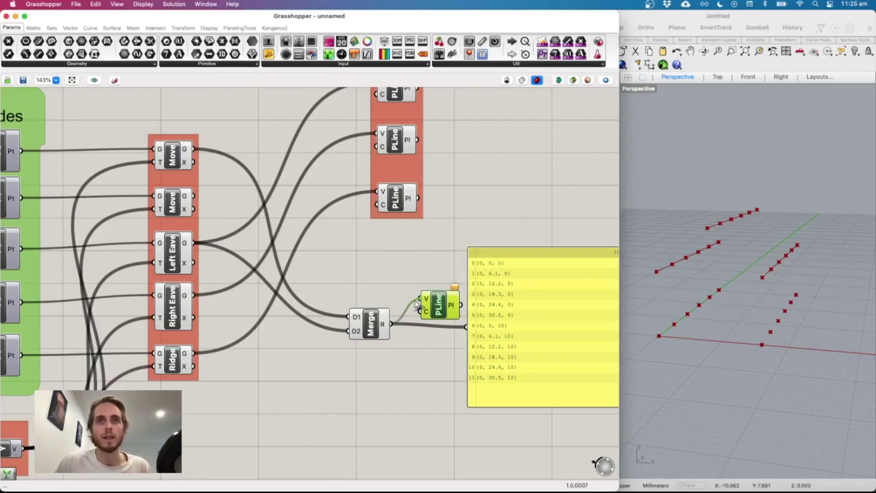
{"action": "left_click_drag", "start_coordinate": [417, 304], "coordinate": [422, 299]}
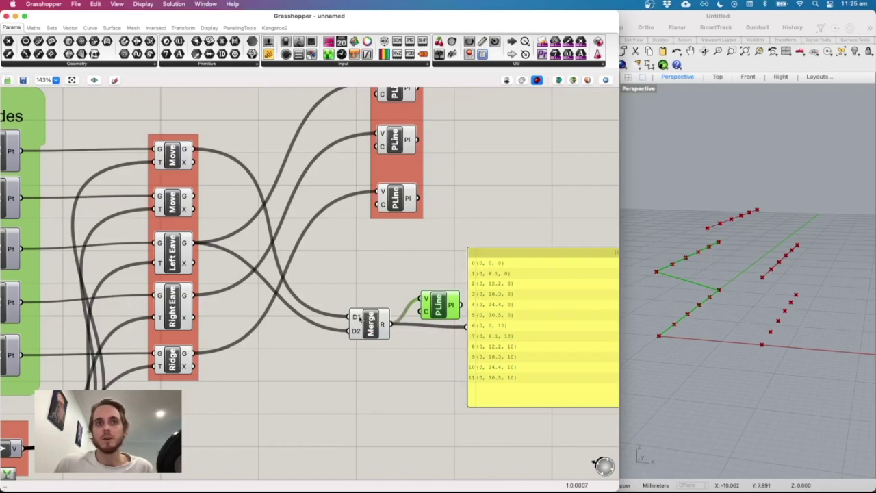
Step: Graft both the D1 and D2 inputs of the Merge component
{"action": "mouse_move", "coordinate": [359, 319]}
{"action": "mouse_move", "coordinate": [357, 319]}
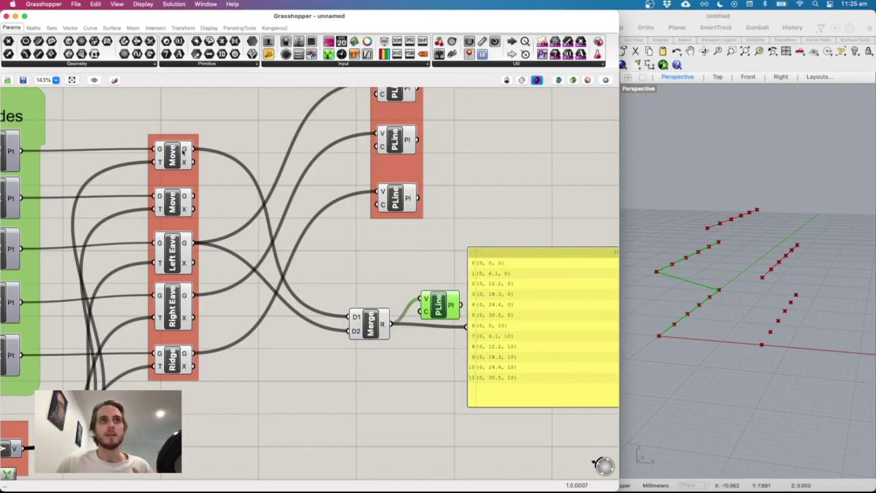
{"action": "mouse_move", "coordinate": [183, 152]}
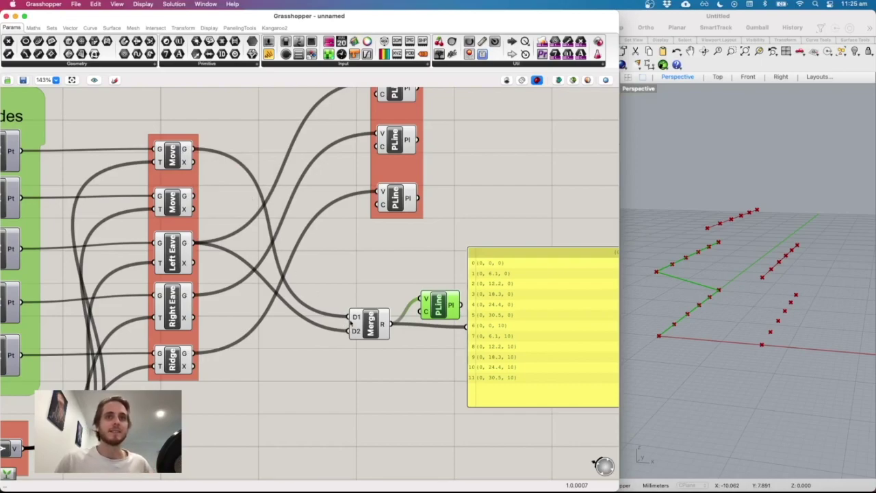
{"action": "right_click", "coordinate": [355, 319]}
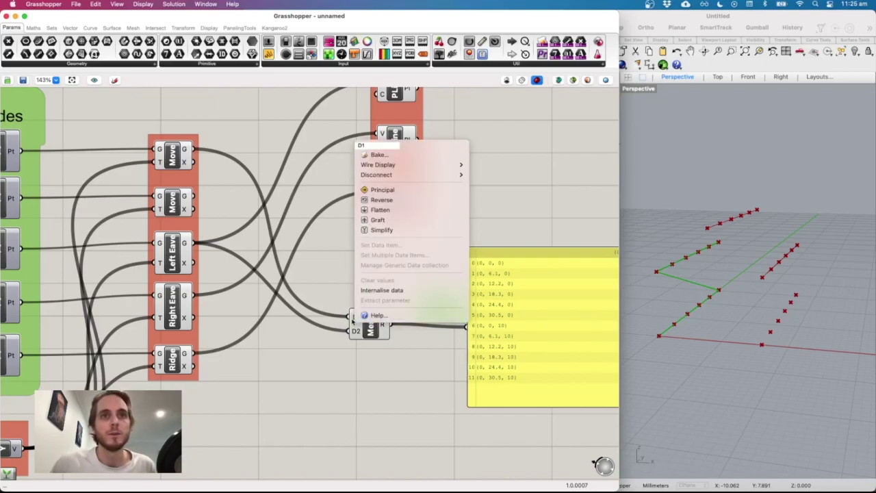
{"action": "left_click", "coordinate": [379, 220]}
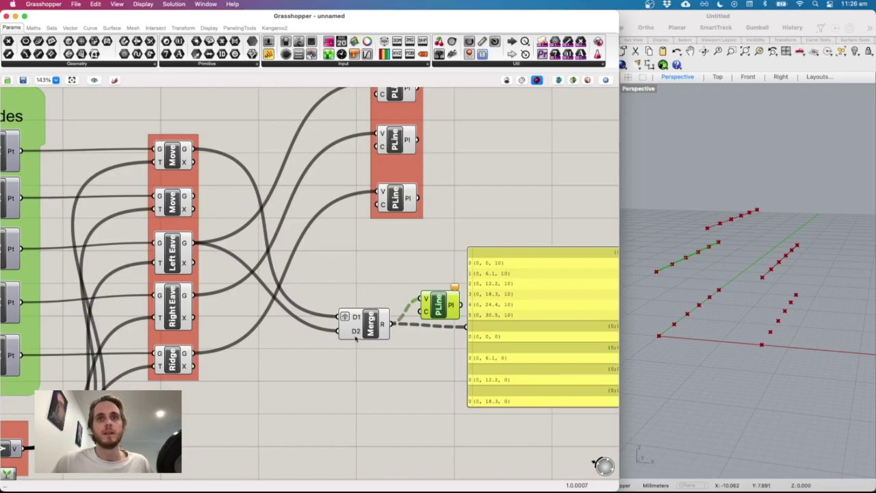
{"action": "right_click", "coordinate": [352, 333]}
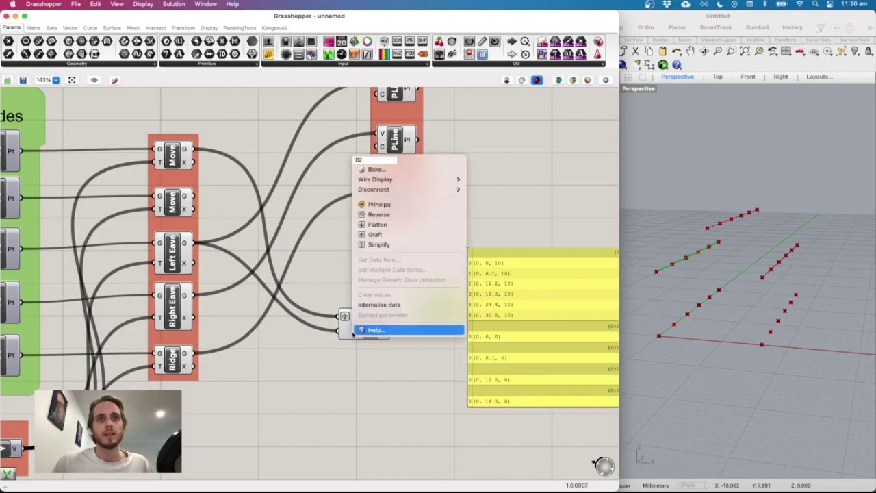
{"action": "left_click", "coordinate": [376, 234]}
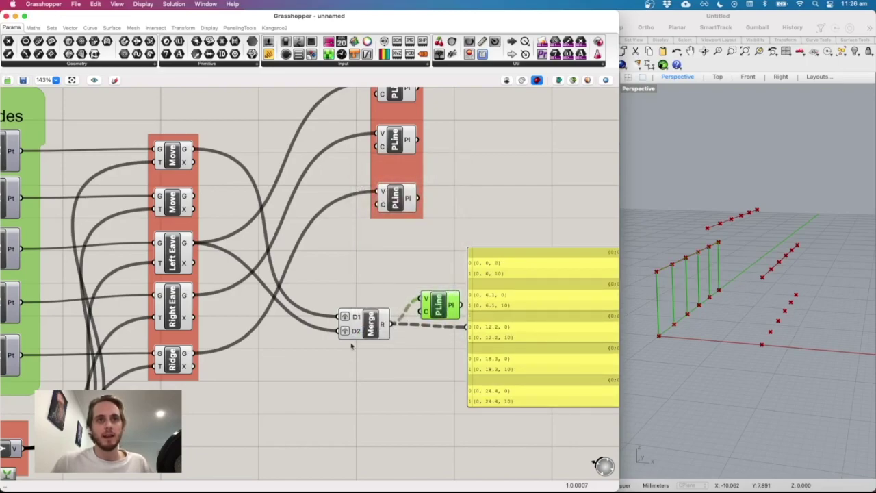
Step: Turn off grafting on Merge input D2 to compare its data structure with D1, and graft D2 again
{"action": "mouse_move", "coordinate": [356, 318]}
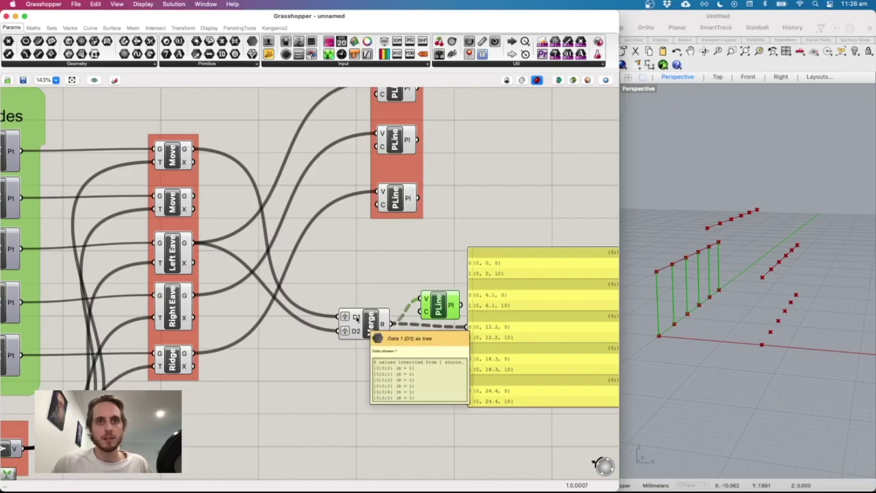
{"action": "right_click", "coordinate": [353, 331]}
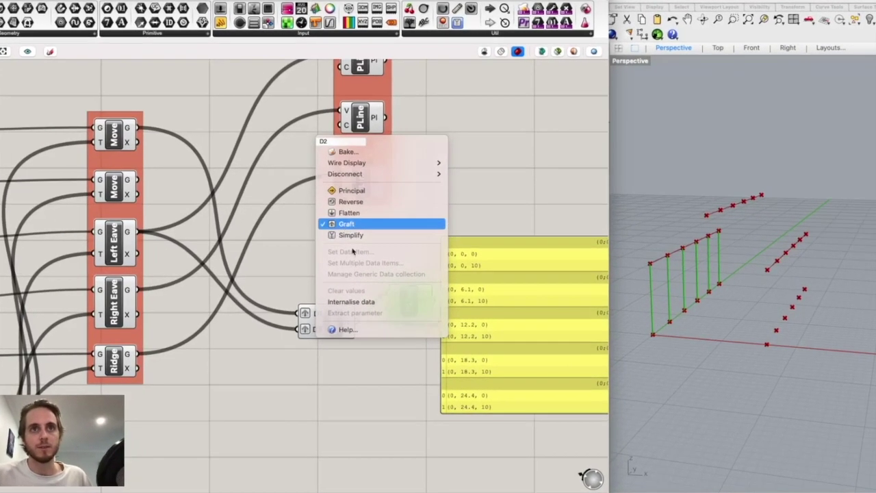
{"action": "left_click", "coordinate": [348, 224]}
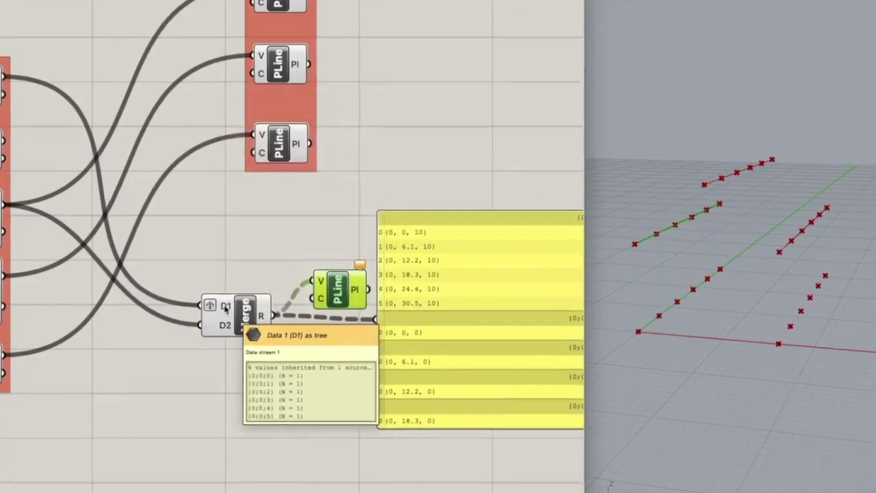
{"action": "mouse_move", "coordinate": [308, 312]}
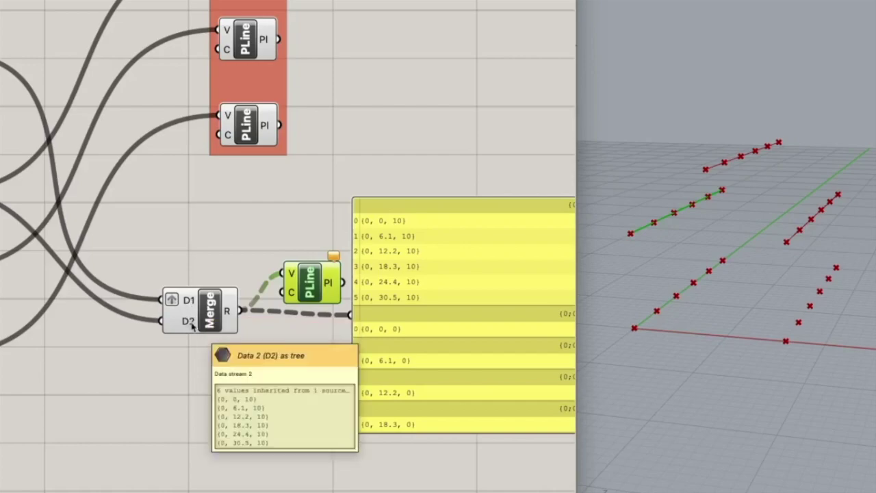
{"action": "mouse_move", "coordinate": [191, 305]}
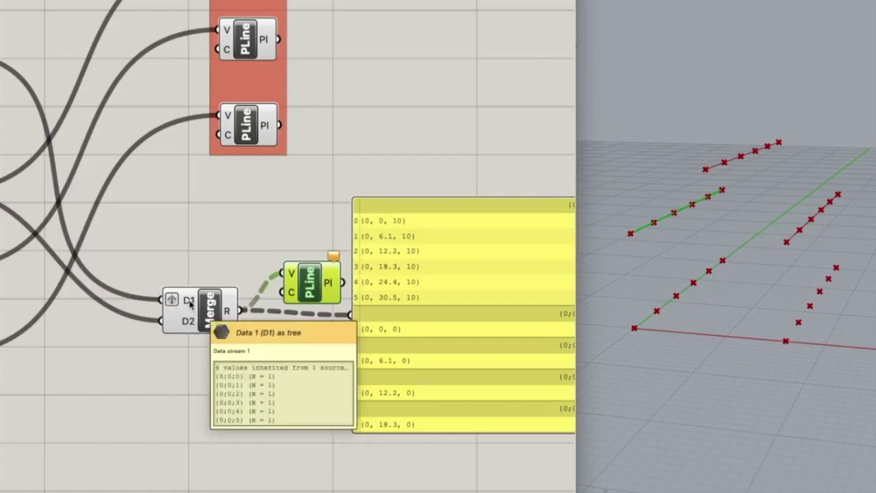
{"action": "mouse_move", "coordinate": [191, 327]}
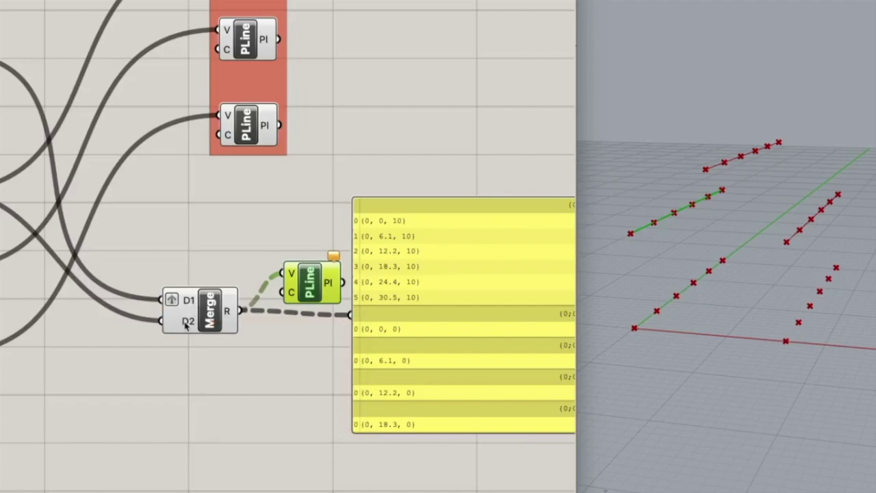
{"action": "right_click", "coordinate": [184, 324]}
{"action": "left_click", "coordinate": [229, 179]}
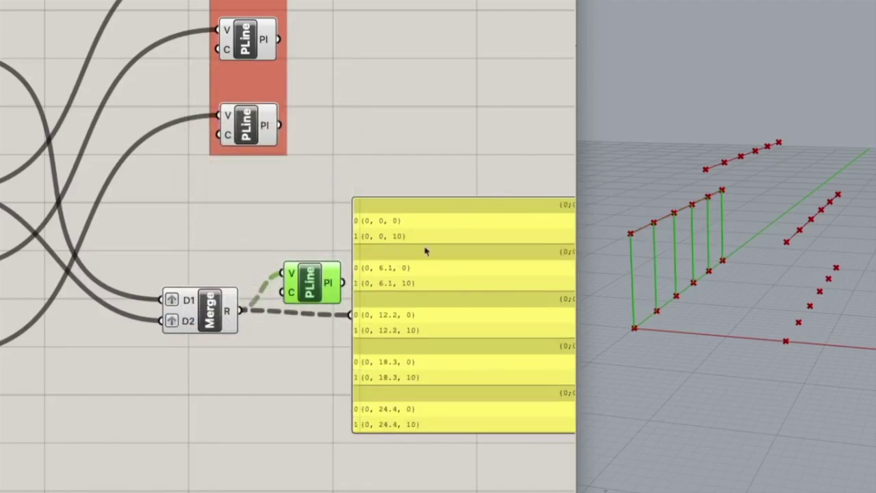
Step: Place the new PolyLine above Merge and the panel beside them, and examine the grafted point pairs and the resulting columns
{"action": "left_click_drag", "start_coordinate": [389, 302], "coordinate": [363, 226]}
{"action": "left_click_drag", "start_coordinate": [309, 281], "coordinate": [212, 204]}
{"action": "left_click_drag", "start_coordinate": [492, 207], "coordinate": [448, 192]}
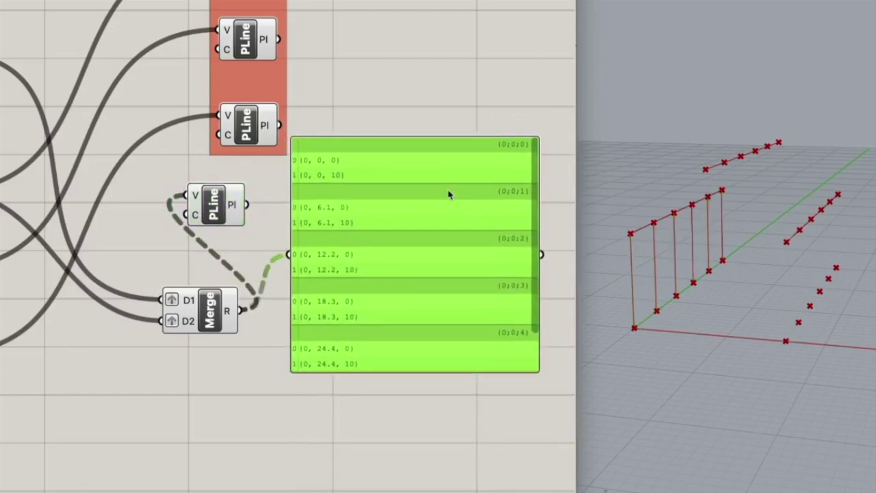
{"action": "left_click", "coordinate": [424, 113]}
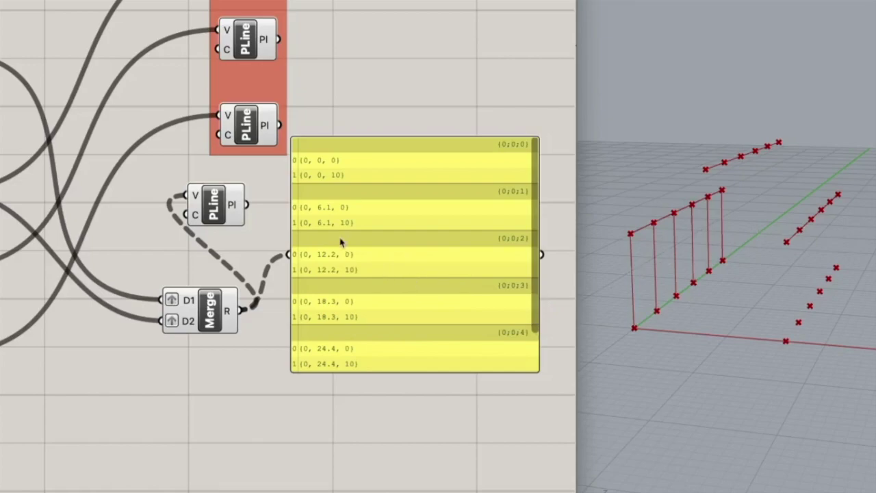
{"action": "left_click", "coordinate": [309, 164]}
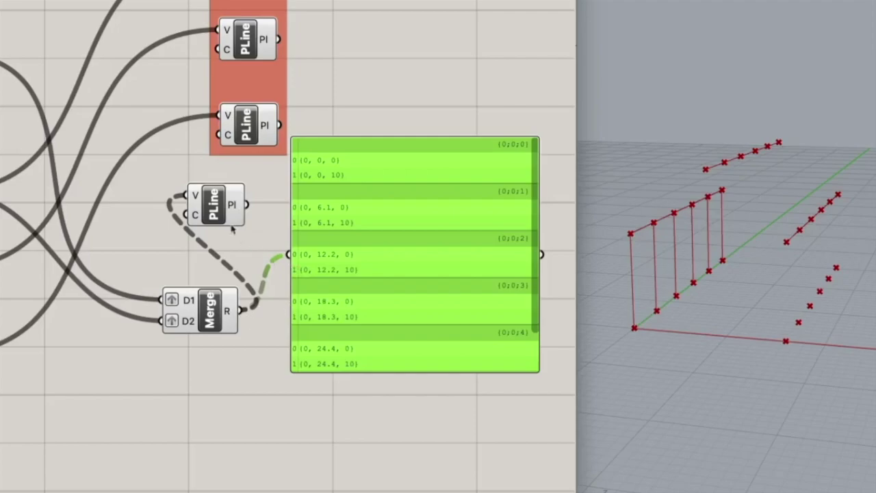
{"action": "left_click", "coordinate": [219, 206]}
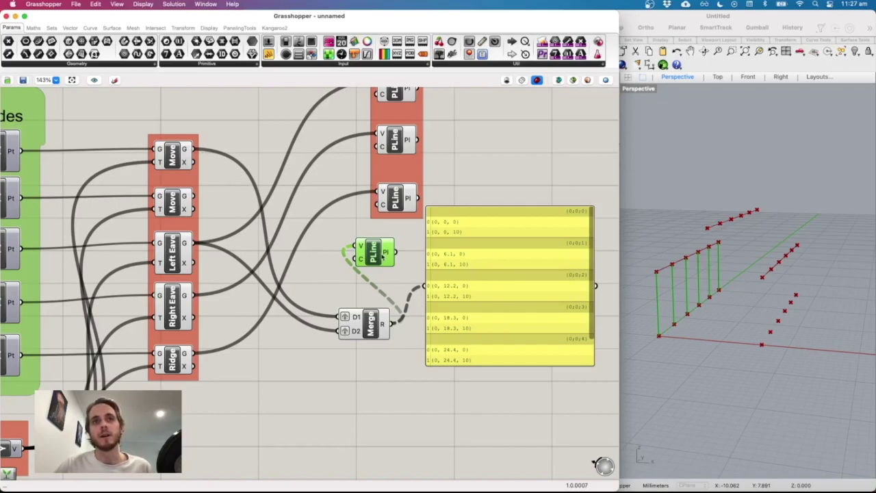
{"action": "left_click_drag", "start_coordinate": [384, 259], "coordinate": [395, 264]}
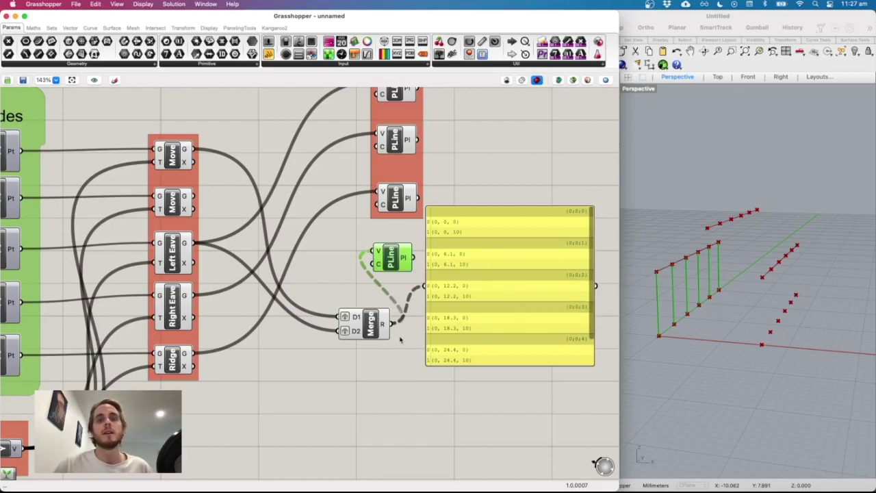
{"action": "mouse_move", "coordinate": [356, 333]}
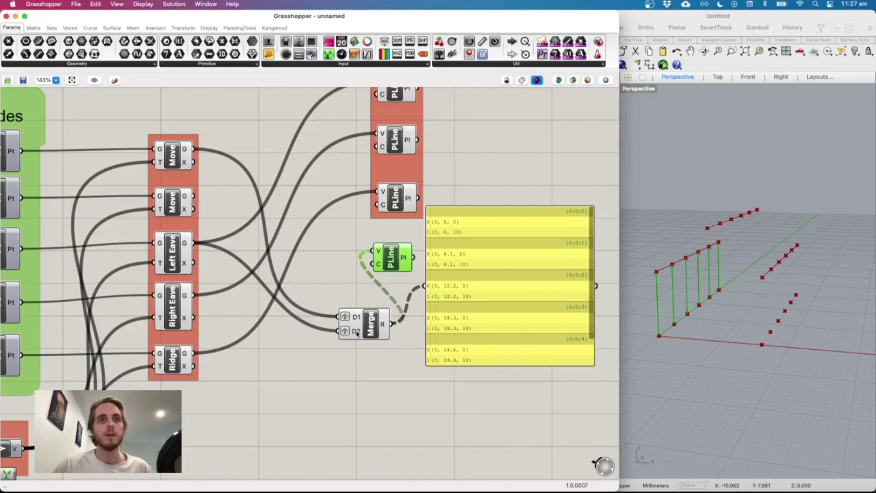
Step: Delete the data panel, and arrange Merge and its PolyLine side by side just below the Polyline group
{"action": "left_click", "coordinate": [483, 291]}
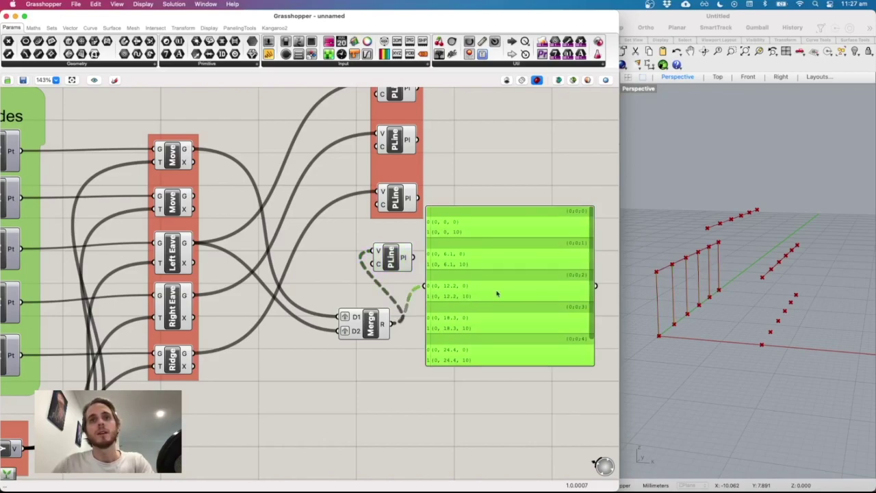
{"action": "key", "text": "Delete"}
{"action": "left_click", "coordinate": [391, 257]}
{"action": "left_click_drag", "start_coordinate": [391, 258], "coordinate": [503, 262]}
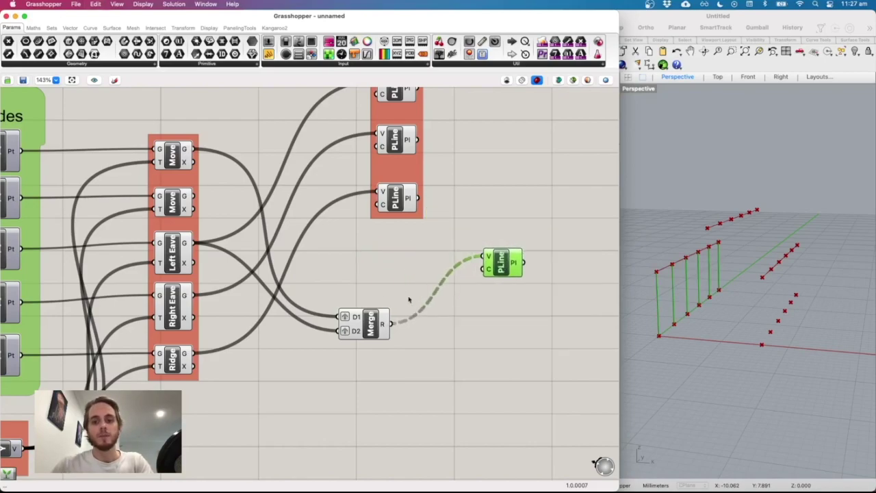
{"action": "left_click_drag", "start_coordinate": [367, 321], "coordinate": [403, 255]}
{"action": "left_click", "coordinate": [399, 278]}
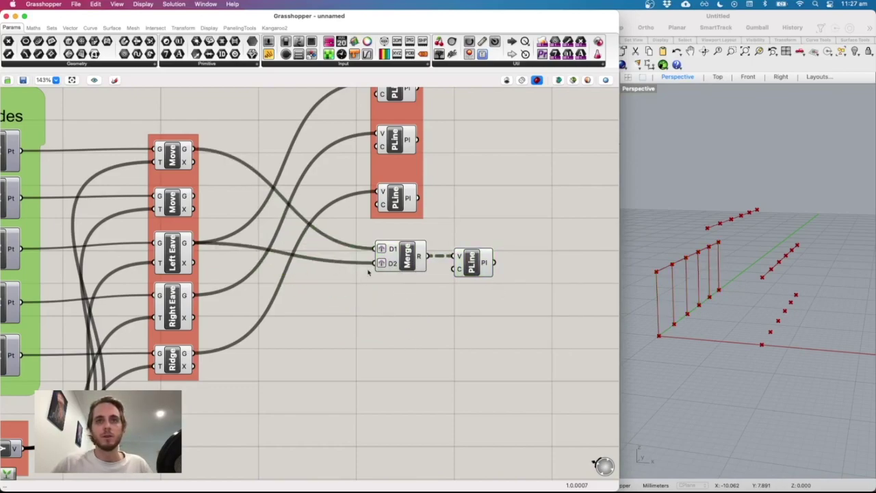
{"action": "left_click_drag", "start_coordinate": [509, 328], "coordinate": [373, 239]}
{"action": "left_click", "coordinate": [407, 322]}
Step: Add a second Merge component below the first one and graft both its D1 and D2 inputs
{"action": "double_click", "coordinate": [375, 305]}
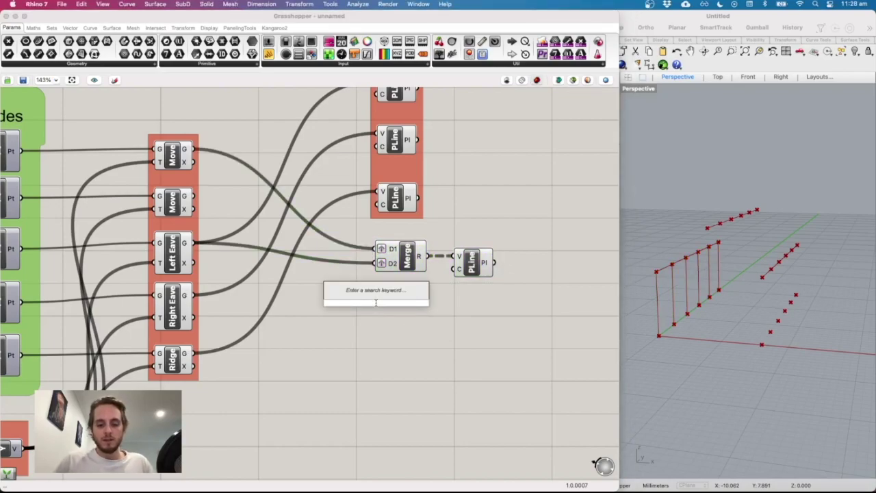
{"action": "type", "text": "merge"}
{"action": "key", "text": "Return"}
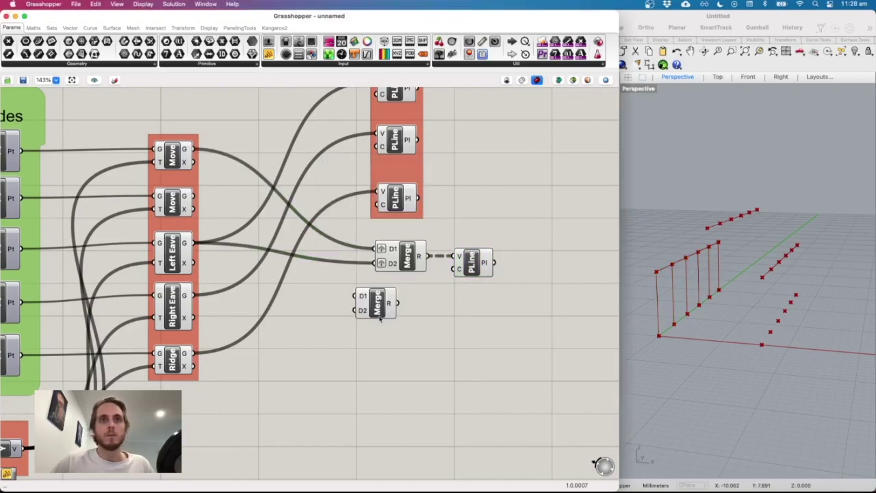
{"action": "left_click_drag", "start_coordinate": [380, 318], "coordinate": [404, 320]}
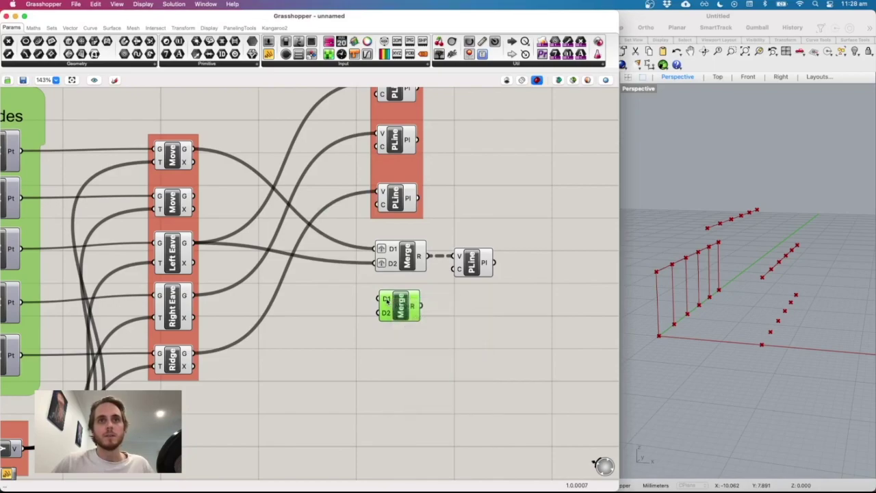
{"action": "right_click", "coordinate": [387, 301]}
{"action": "left_click", "coordinate": [418, 361]}
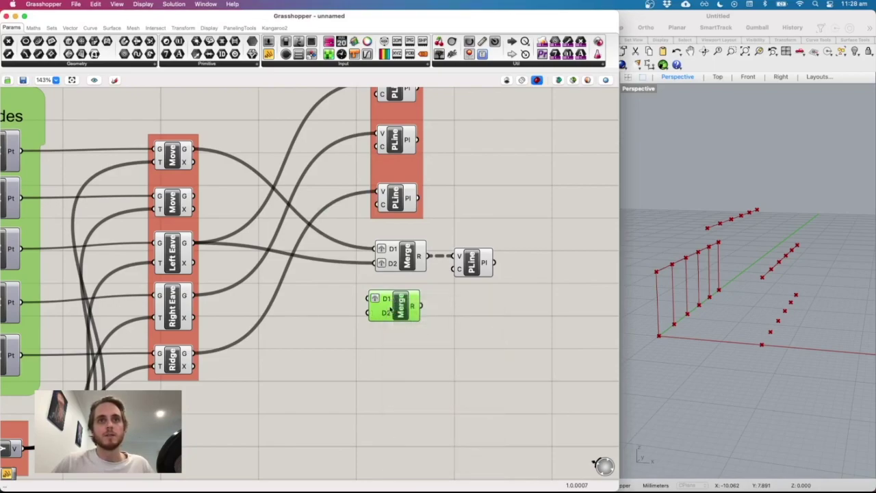
{"action": "right_click", "coordinate": [391, 315]}
{"action": "left_click", "coordinate": [416, 374]}
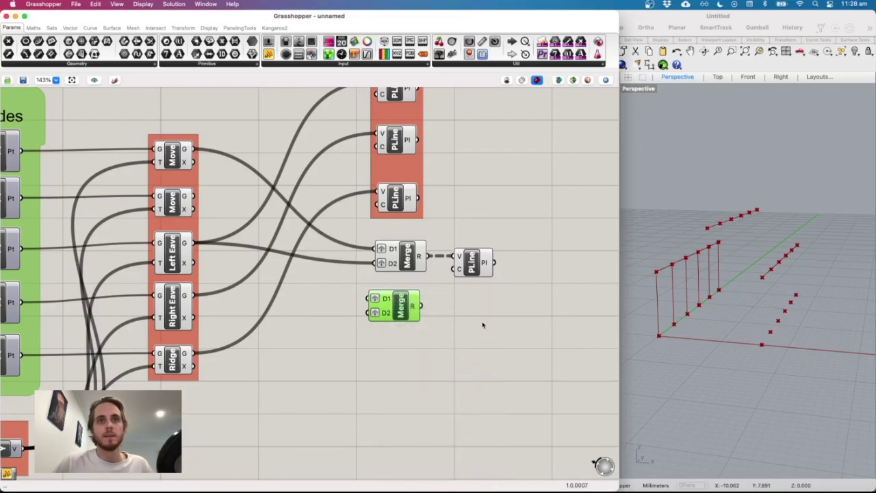
Step: Add a PolyLine component beside the second Merge, with the Merge result feeding its vertices input
{"action": "left_click", "coordinate": [473, 322]}
{"action": "double_click", "coordinate": [472, 321]}
{"action": "type", "text": "Poly"}
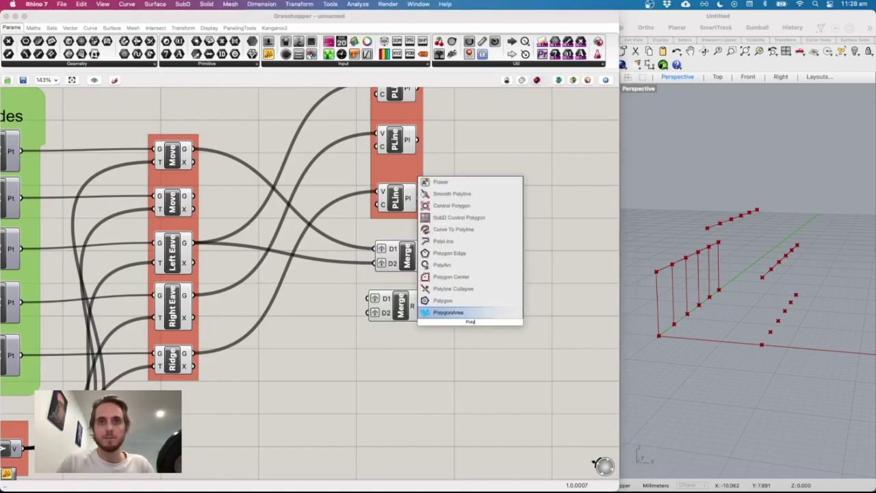
{"action": "key", "text": "Up"}
{"action": "key", "text": "Up"}
{"action": "key", "text": "Up"}
{"action": "key", "text": "Up"}
{"action": "key", "text": "Up"}
{"action": "key", "text": "Up"}
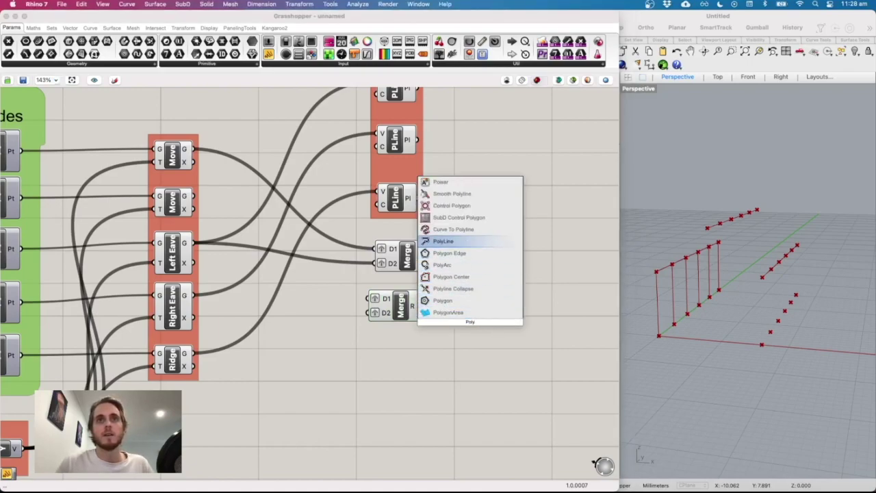
{"action": "key", "text": "Return"}
{"action": "left_click_drag", "start_coordinate": [419, 305], "coordinate": [453, 316]}
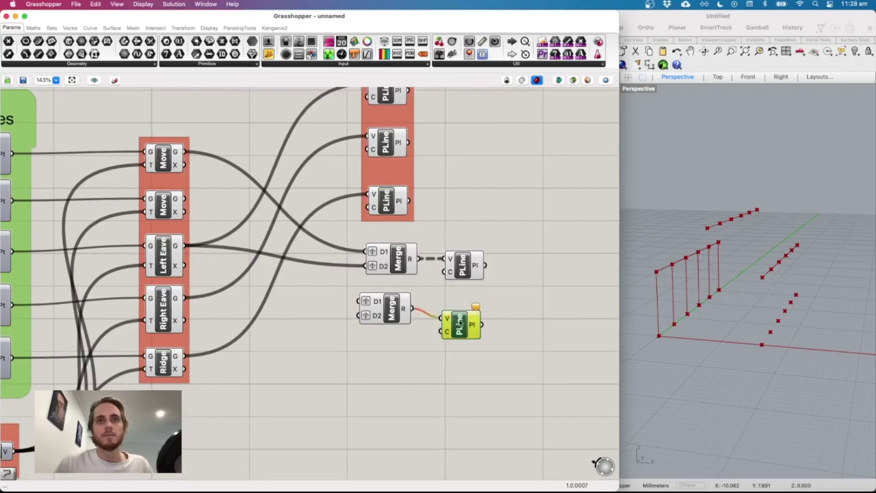
Step: Align the second Merge under the first, and duplicate this Merge and PolyLine pair twice below it
{"action": "left_click_drag", "start_coordinate": [388, 317], "coordinate": [396, 318]}
{"action": "left_click_drag", "start_coordinate": [500, 353], "coordinate": [338, 289]}
{"action": "key", "text": "super+c"}
{"action": "key", "text": "super+v"}
{"action": "left_click_drag", "start_coordinate": [383, 313], "coordinate": [385, 407]}
{"action": "key", "text": "super+v"}
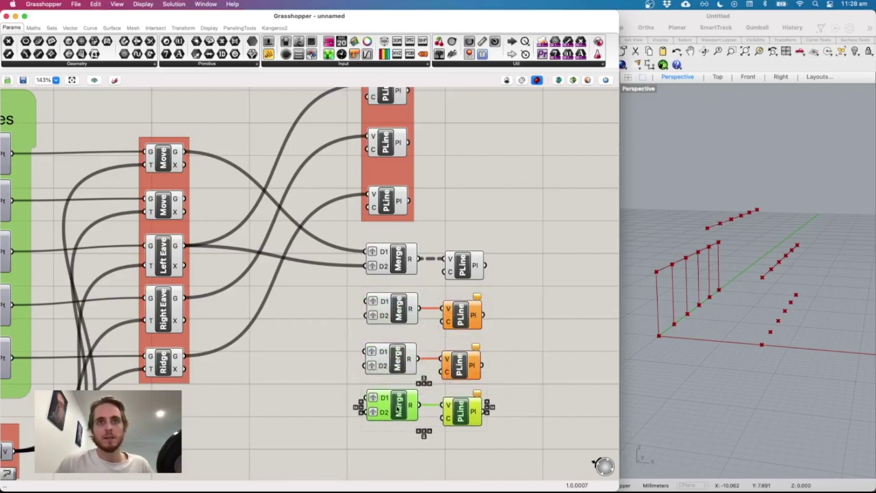
Step: Align the four Merge components in one column and the four PolyLine components in another
{"action": "left_click", "coordinate": [414, 376]}
{"action": "left_click_drag", "start_coordinate": [421, 460], "coordinate": [351, 225]}
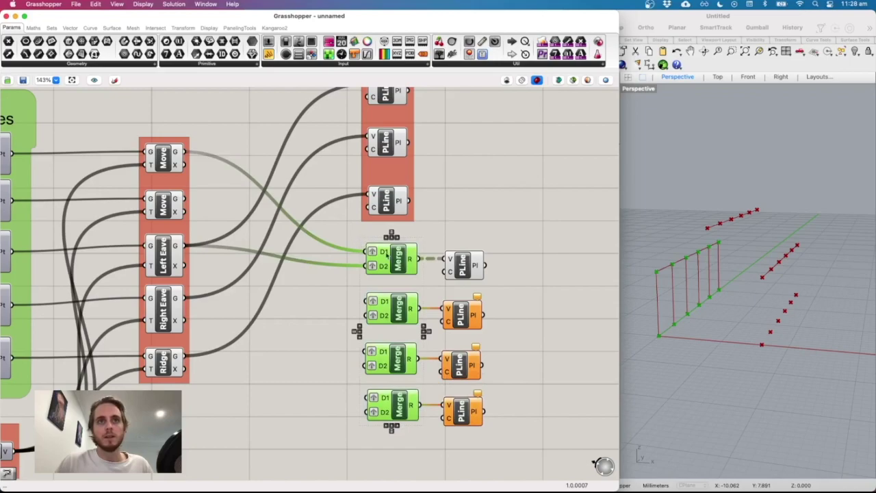
{"action": "left_click", "coordinate": [538, 416]}
{"action": "left_click_drag", "start_coordinate": [512, 423], "coordinate": [439, 247]}
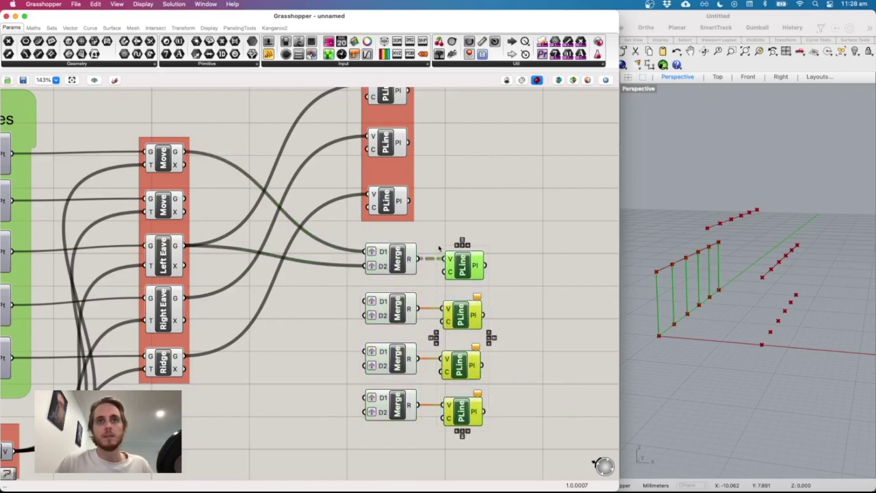
{"action": "left_click", "coordinate": [512, 444]}
Step: Group the four Merge and PolyLine pairs and shift the group slightly down, away from the upper Polyline group
{"action": "left_click_drag", "start_coordinate": [514, 452], "coordinate": [351, 234]}
{"action": "right_click", "coordinate": [408, 265]}
{"action": "key", "text": "Escape"}
{"action": "right_click", "coordinate": [482, 231]}
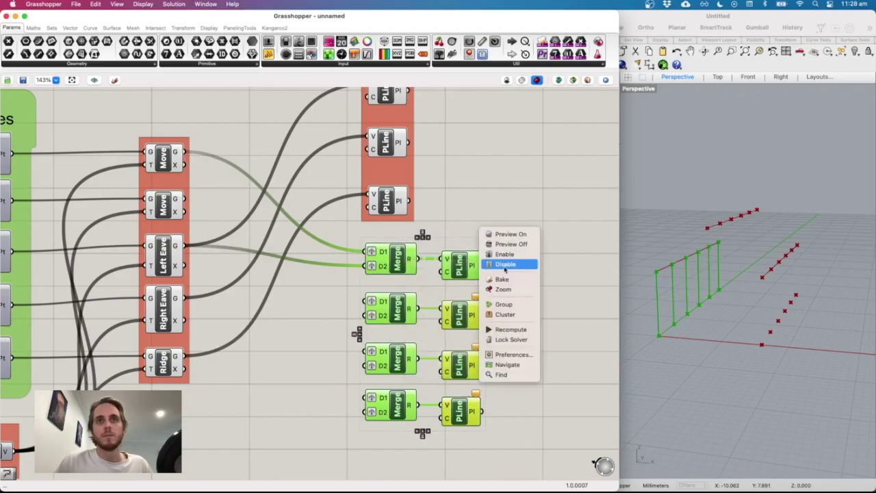
{"action": "left_click", "coordinate": [505, 305]}
{"action": "left_click", "coordinate": [296, 283]}
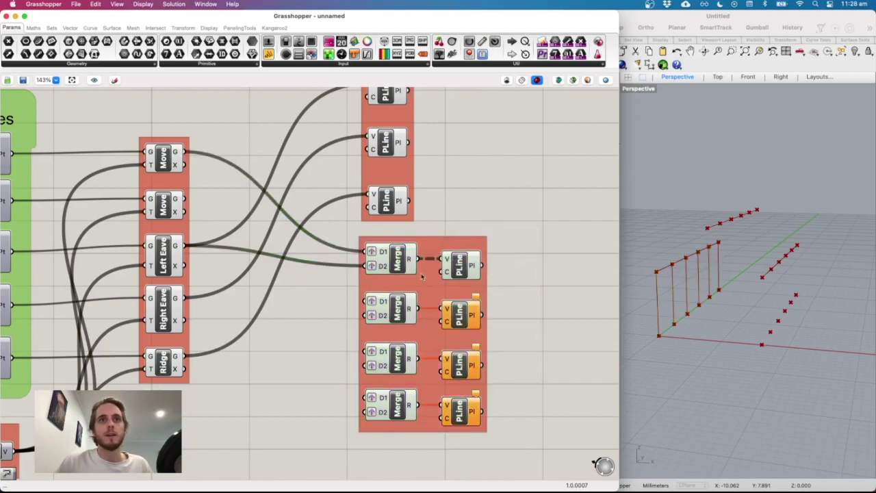
{"action": "left_click", "coordinate": [420, 294]}
Step: Wire the Left Eave and Ridge points into the second Merge, and the Ridge and Right Eave points into the third Merge
{"action": "scroll", "coordinate": [522, 285], "scroll_direction": "up", "scroll_amount": 2}
{"action": "scroll", "coordinate": [522, 285], "scroll_direction": "left", "scroll_amount": 3}
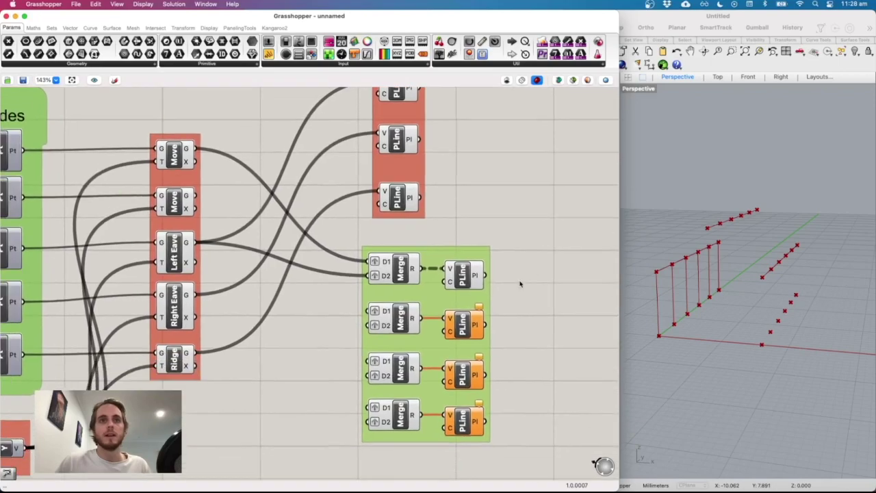
{"action": "scroll", "coordinate": [520, 283], "scroll_direction": "down", "scroll_amount": 3}
{"action": "scroll", "coordinate": [520, 283], "scroll_direction": "left", "scroll_amount": 1}
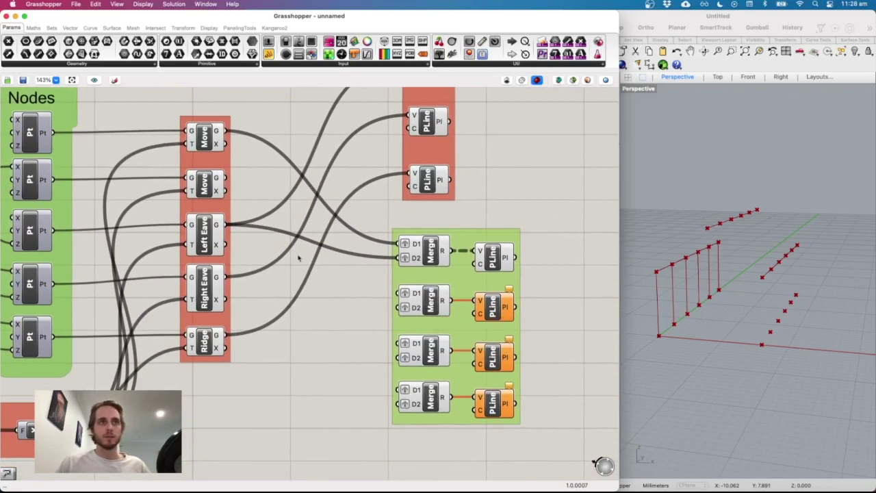
{"action": "left_click_drag", "start_coordinate": [226, 225], "coordinate": [404, 293]}
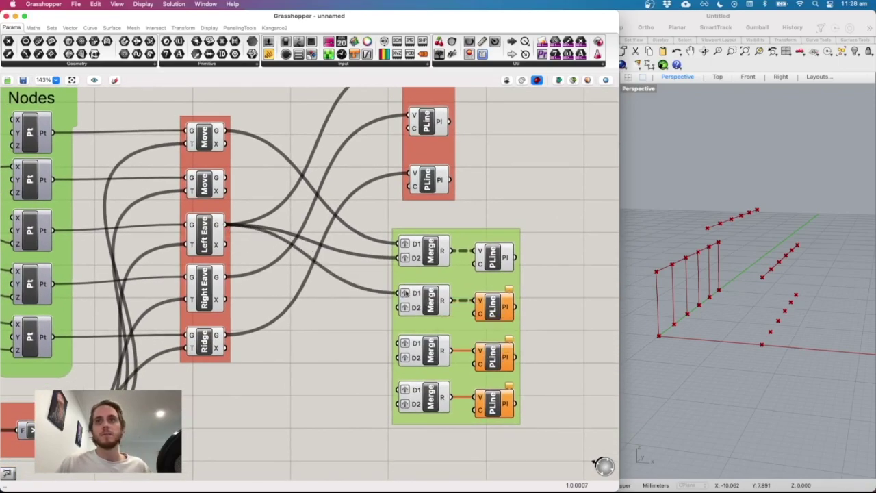
{"action": "left_click_drag", "start_coordinate": [222, 340], "coordinate": [399, 302]}
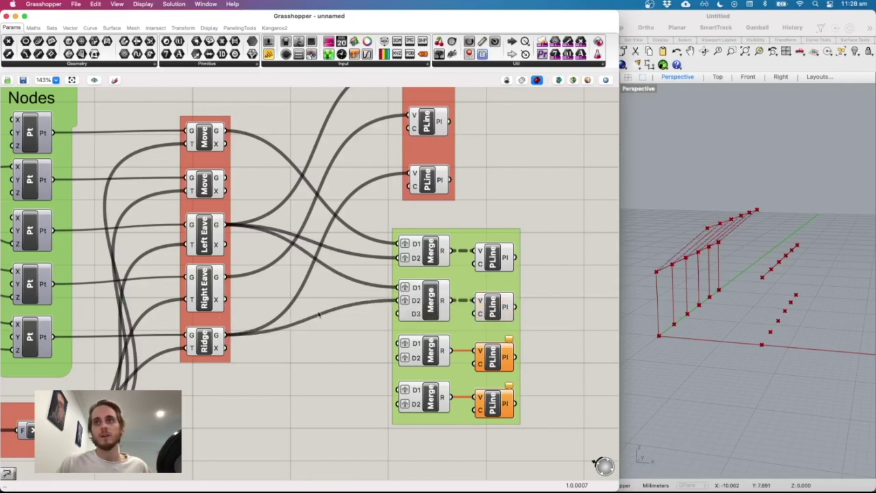
{"action": "left_click_drag", "start_coordinate": [231, 338], "coordinate": [398, 343]}
{"action": "left_click_drag", "start_coordinate": [226, 277], "coordinate": [392, 357]}
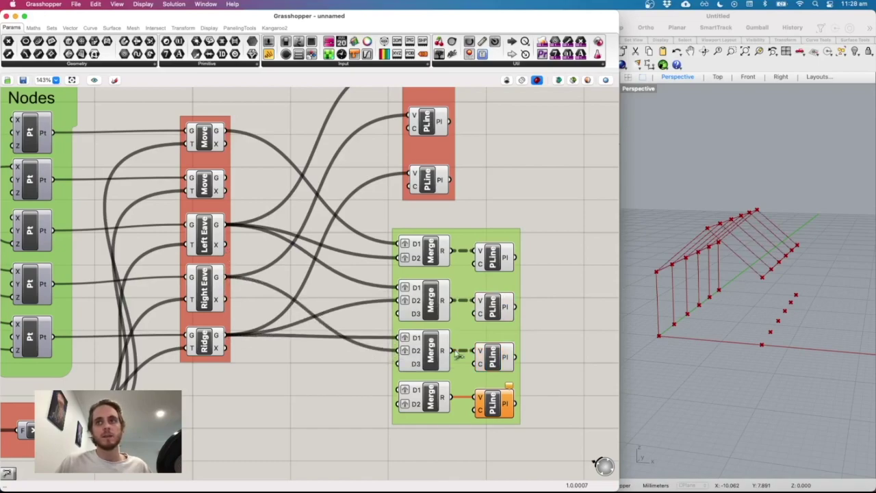
Step: Wire the Right Eave points into D1 of the fourth Merge and the second Move's points into its D2
{"action": "left_click_drag", "start_coordinate": [228, 276], "coordinate": [399, 390]}
{"action": "left_click", "coordinate": [203, 183]}
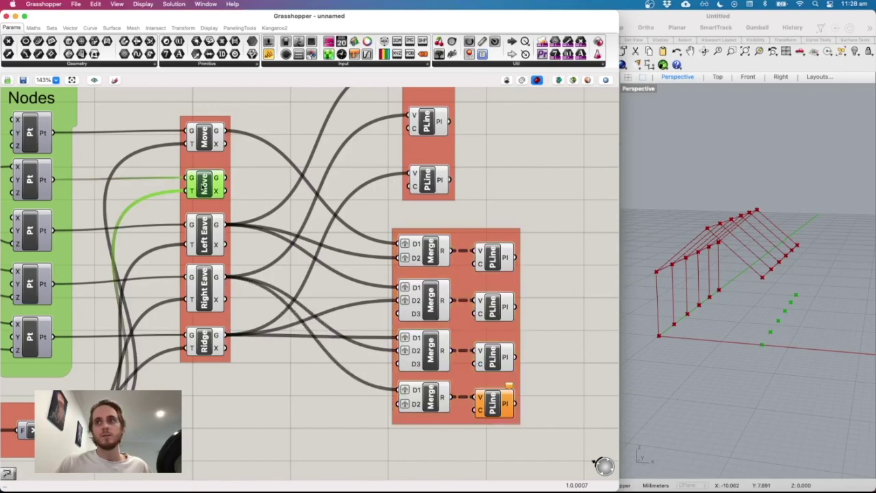
{"action": "left_click_drag", "start_coordinate": [225, 179], "coordinate": [399, 397]}
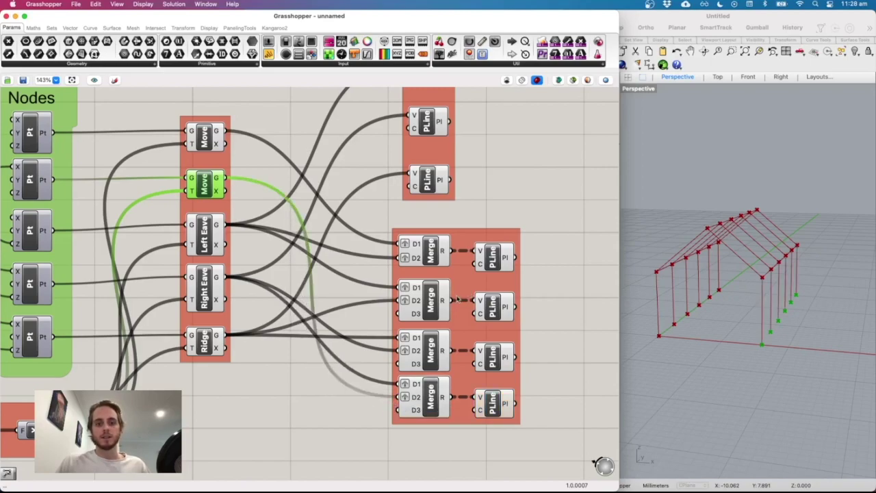
{"action": "scroll", "coordinate": [407, 296], "scroll_direction": "left", "scroll_amount": 5}
{"action": "left_click", "coordinate": [320, 368]}
{"action": "scroll", "coordinate": [433, 282], "scroll_direction": "down", "scroll_amount": 3}
{"action": "scroll", "coordinate": [433, 282], "scroll_direction": "left", "scroll_amount": 10}
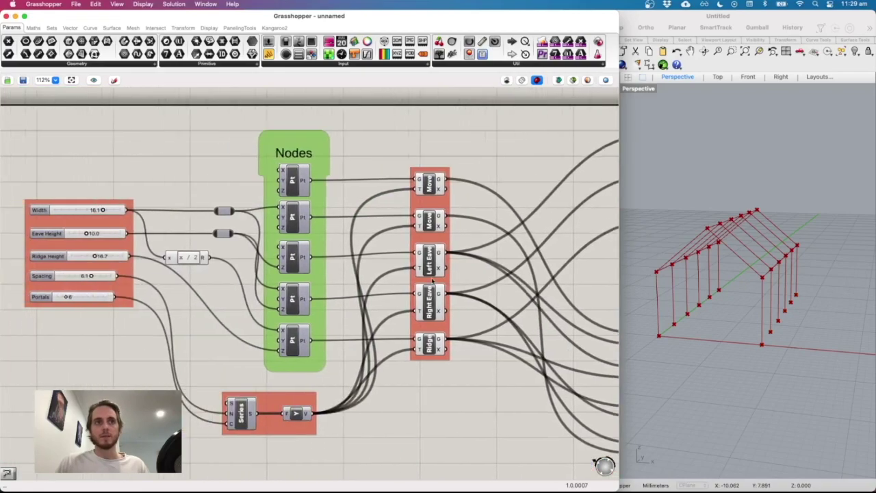
{"action": "scroll", "coordinate": [131, 212], "scroll_direction": "left", "scroll_amount": 2}
{"action": "scroll", "coordinate": [134, 213], "scroll_direction": "right", "scroll_amount": 3}
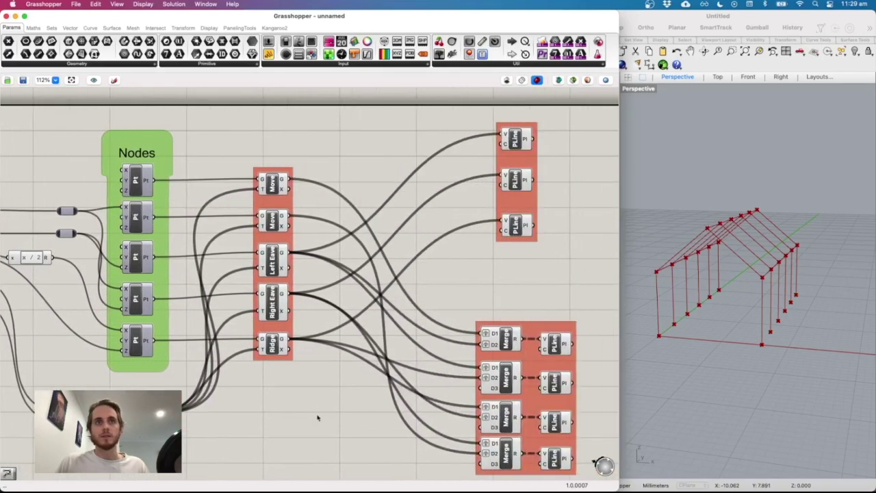
{"action": "left_click_drag", "start_coordinate": [330, 379], "coordinate": [219, 134]}
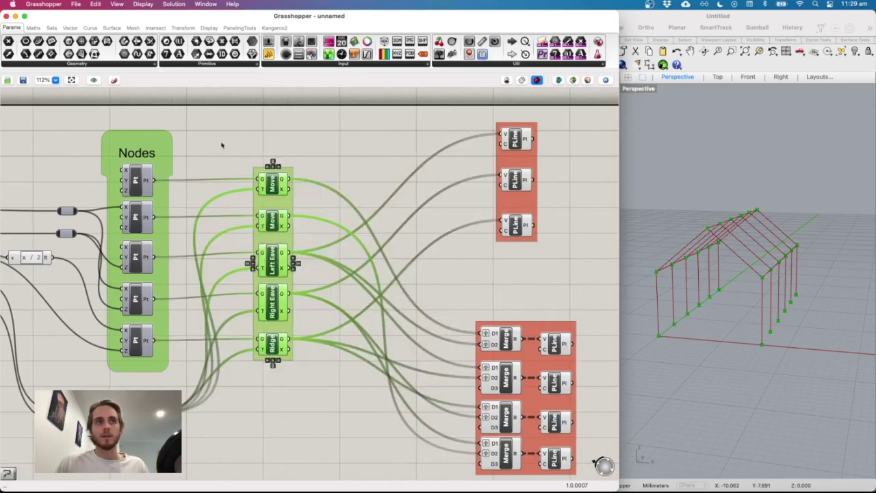
{"action": "right_click", "coordinate": [312, 209]}
{"action": "left_click", "coordinate": [346, 221]}
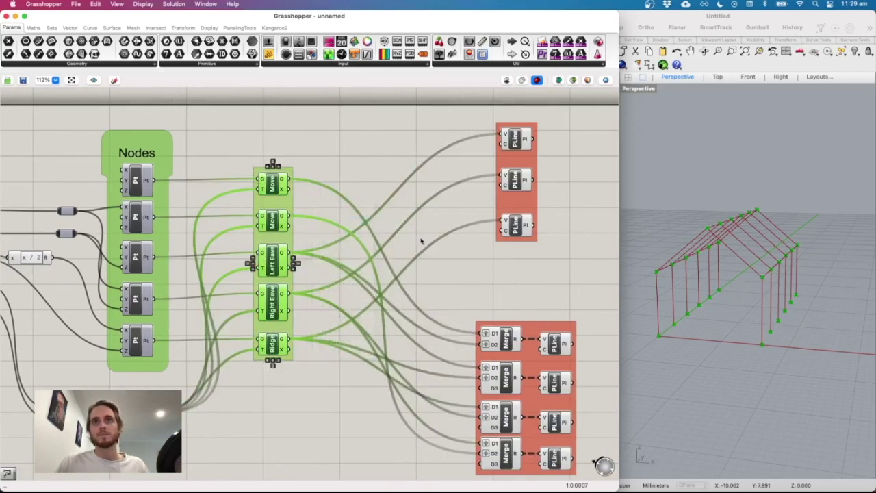
{"action": "left_click", "coordinate": [537, 253]}
Step: Test the portal frames with the sliders, setting Width to 16.3, Eave Height to 10.2, Ridge Height to 15.5 and Spacing to 7.6
{"action": "scroll", "coordinate": [507, 232], "scroll_direction": "left", "scroll_amount": 15}
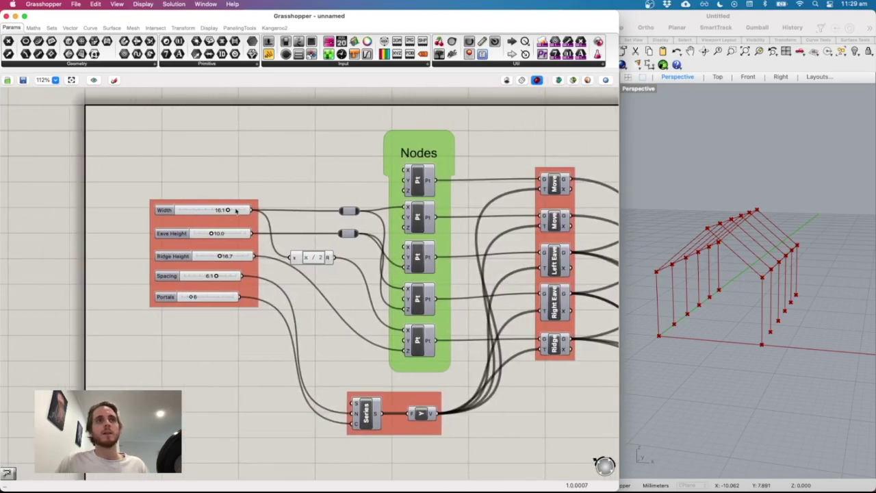
{"action": "mouse_move", "coordinate": [227, 210]}
{"action": "left_mouse_down"}
{"action": "mouse_move", "coordinate": [215, 210]}
{"action": "mouse_move", "coordinate": [229, 210]}
{"action": "left_mouse_up"}
{"action": "left_click_drag", "start_coordinate": [190, 295], "coordinate": [212, 236]}
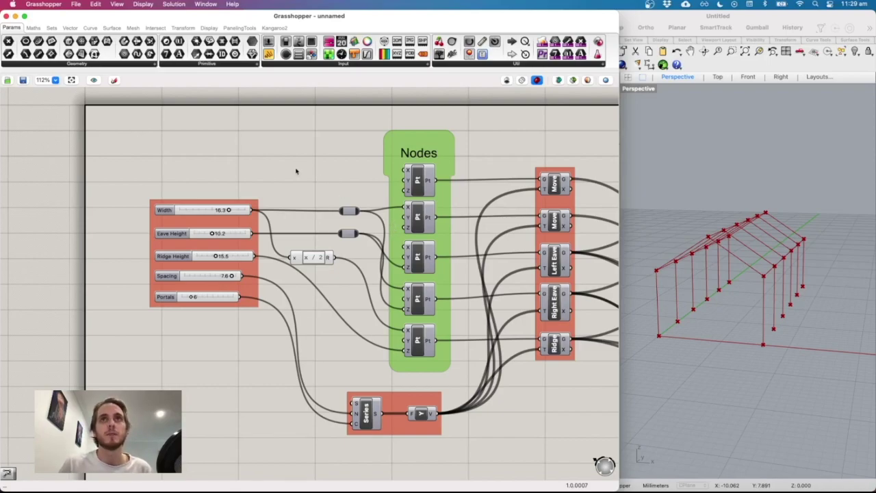
Step: Show the available Kangaroo2 components
{"action": "left_click", "coordinate": [273, 28]}
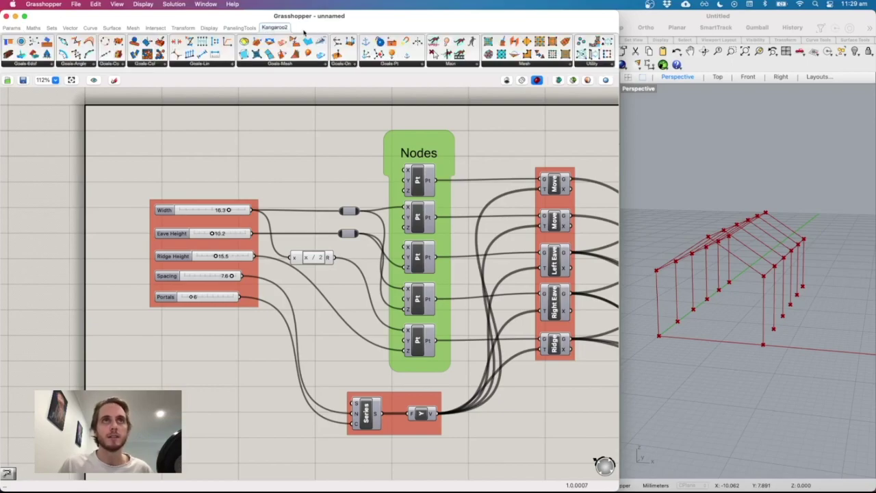